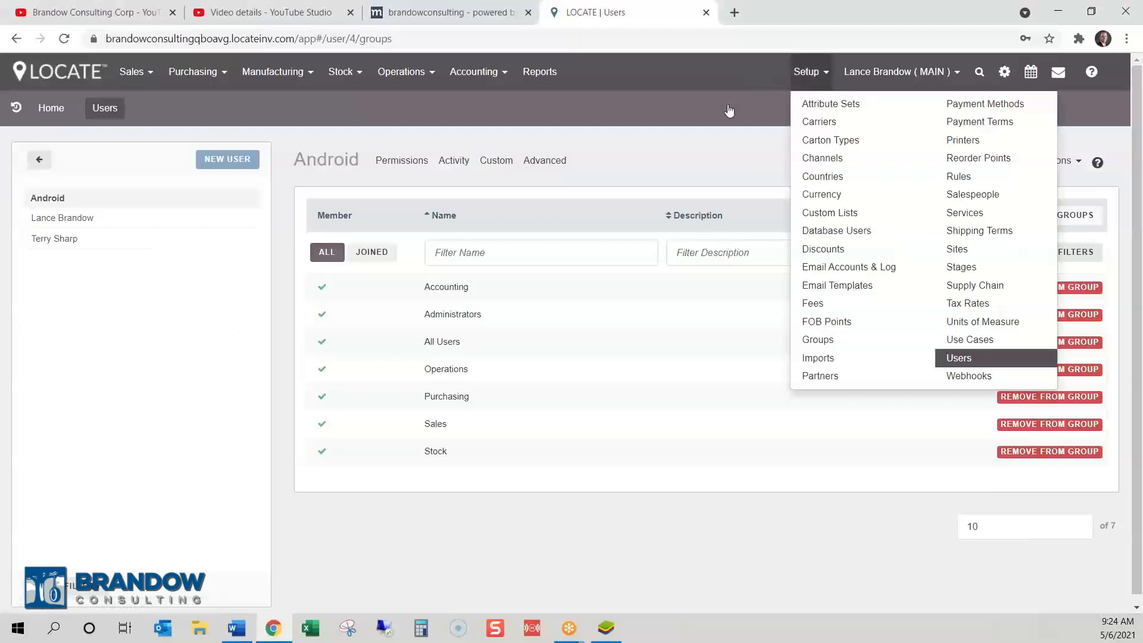
# Return to the home page and close the open Users page
pyautogui.click(50, 108)
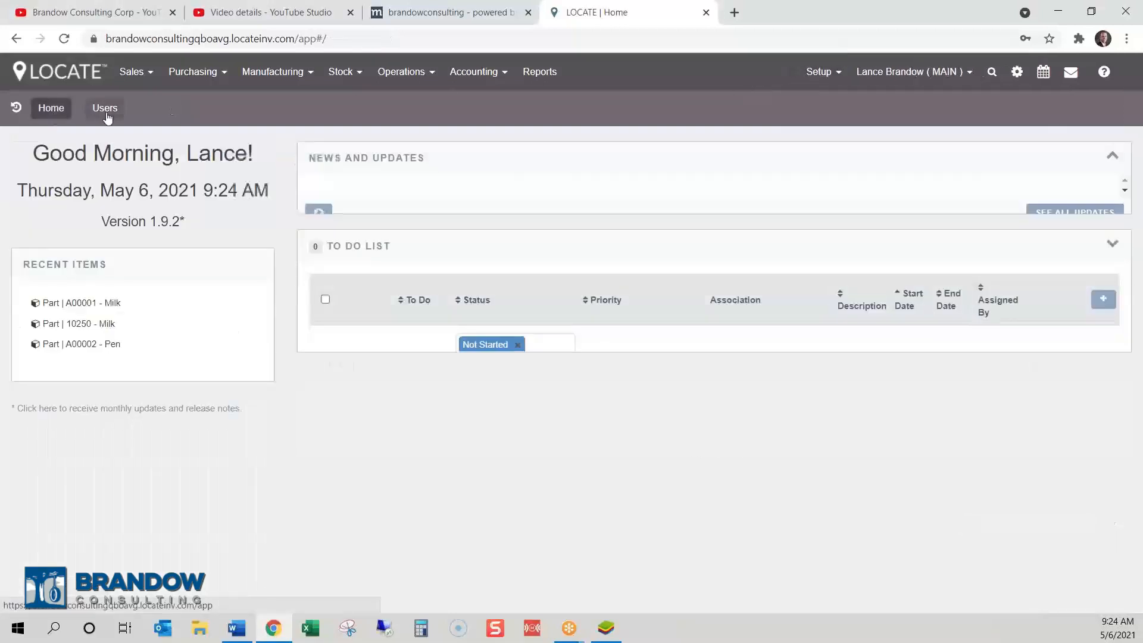
pyautogui.rightClick(108, 114)
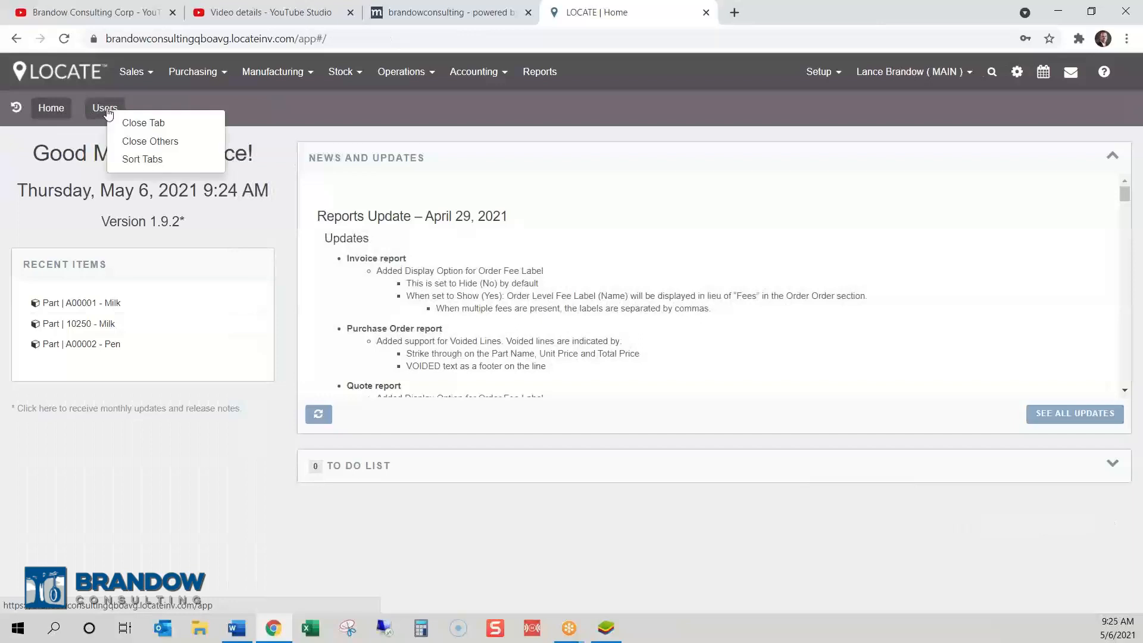
pyautogui.click(147, 122)
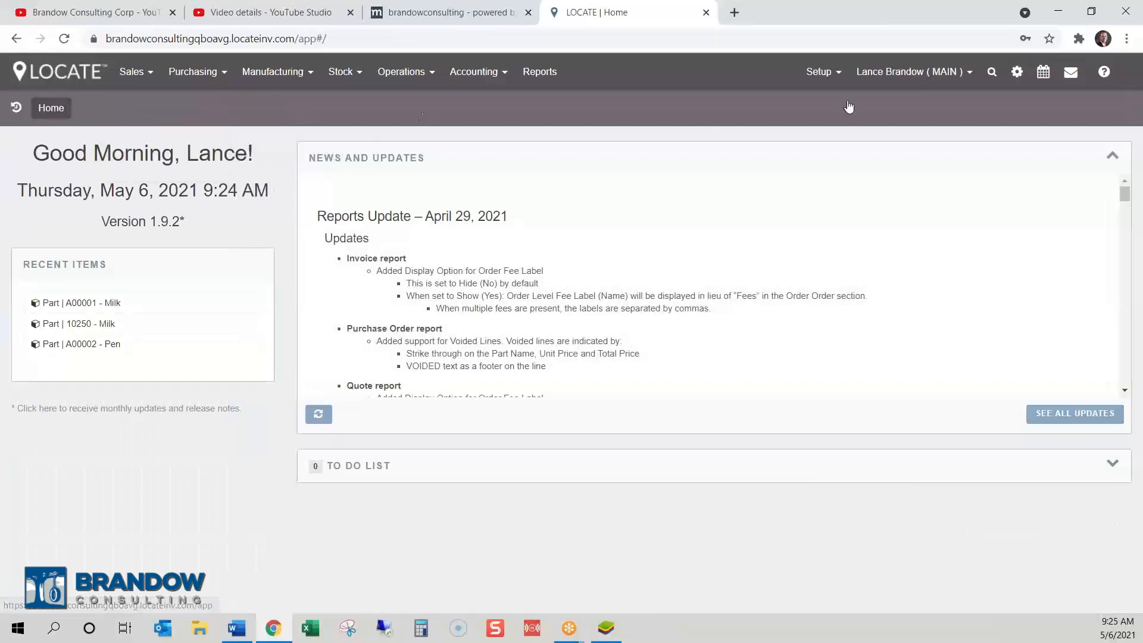
# Open the Main site's record from the Sites setup, view its address form and close the form
pyautogui.click(816, 74)
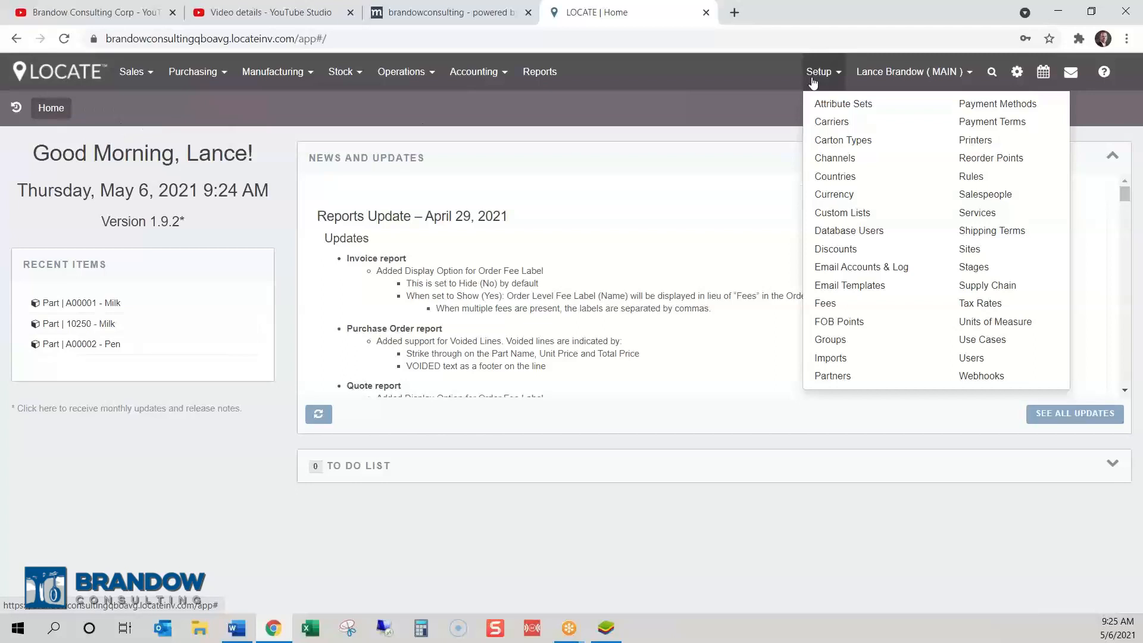
pyautogui.click(970, 250)
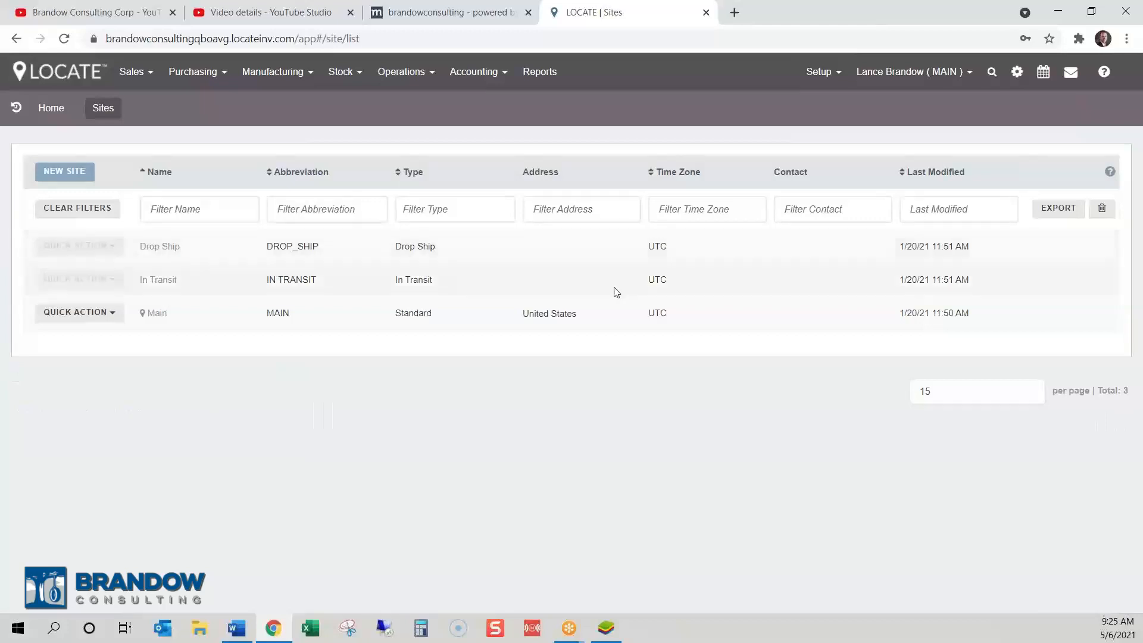
pyautogui.click(157, 314)
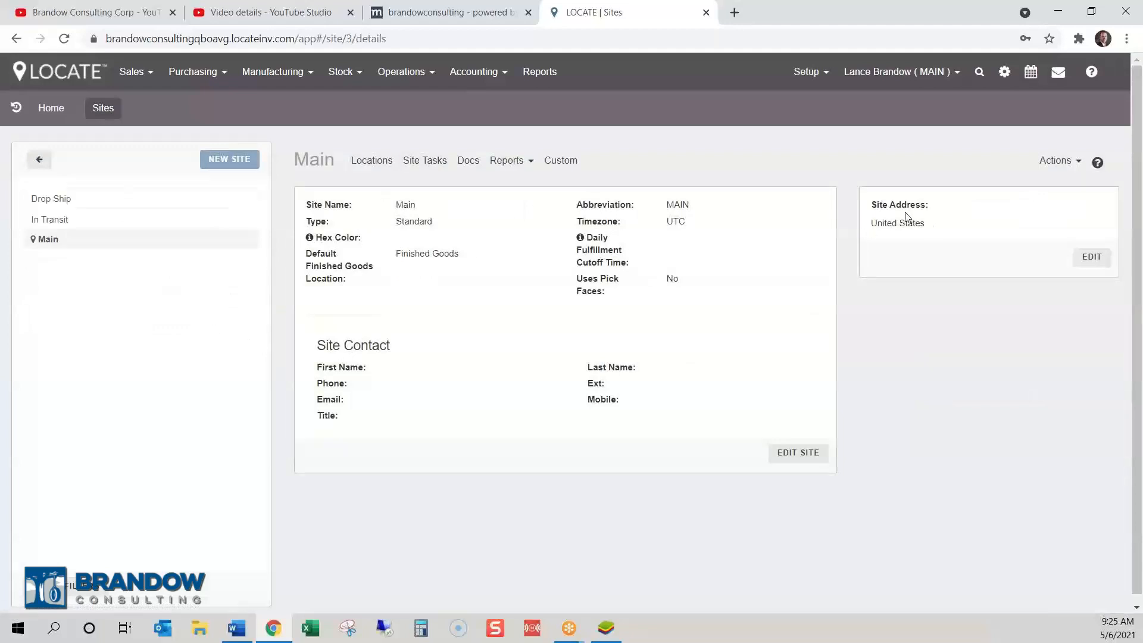
pyautogui.click(1092, 257)
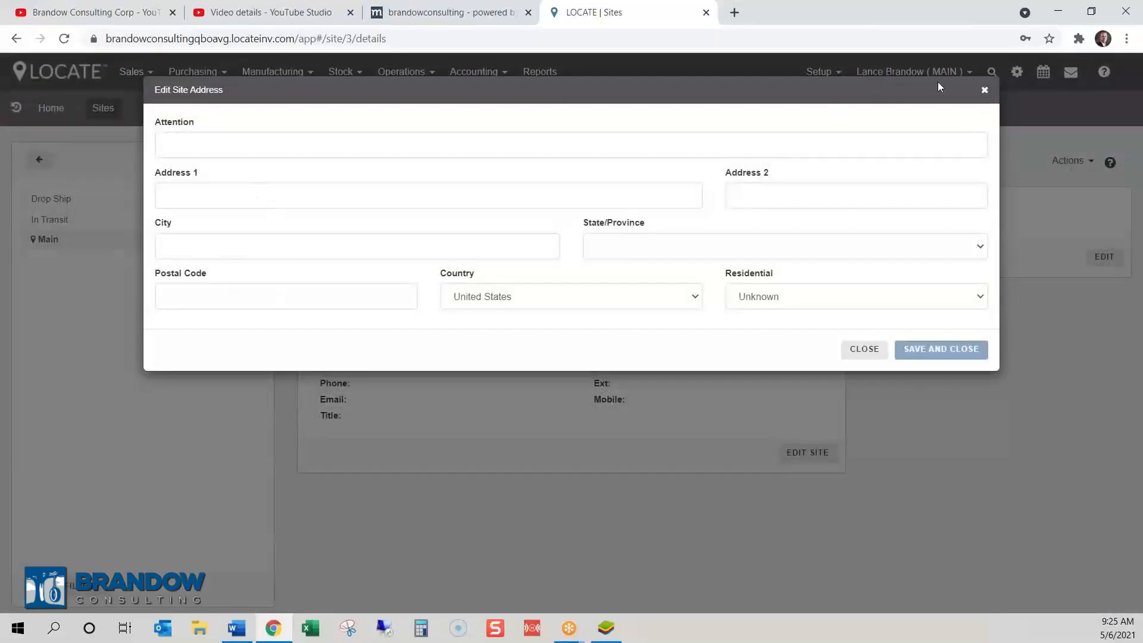
pyautogui.click(985, 91)
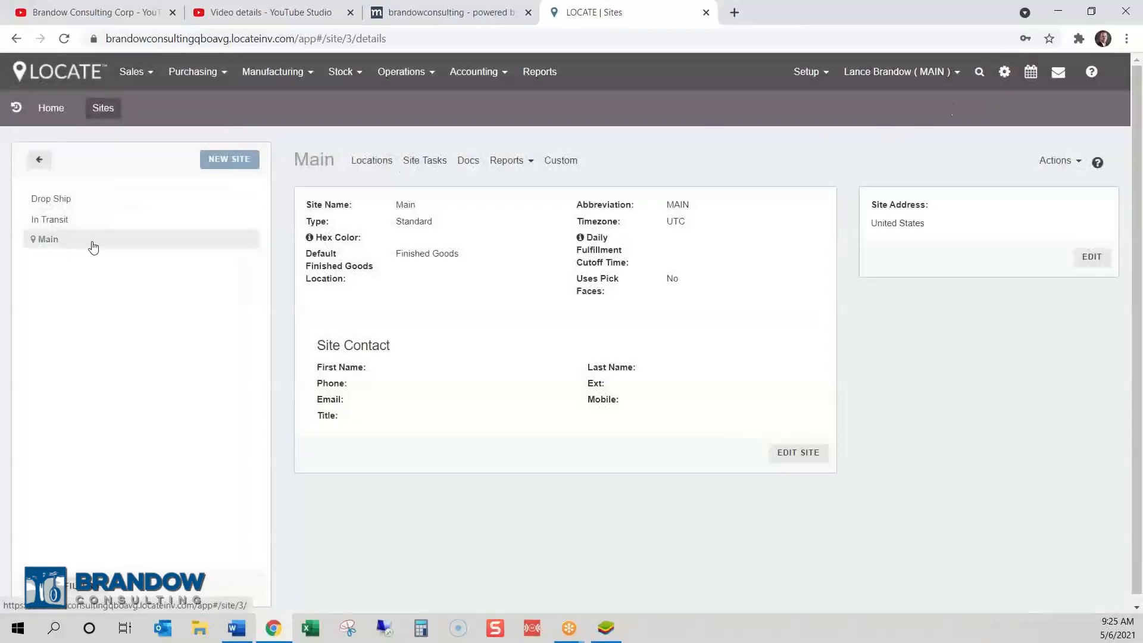
# Examine the Main site's locations, including their names, descriptions, types and putaway settings
pyautogui.click(379, 168)
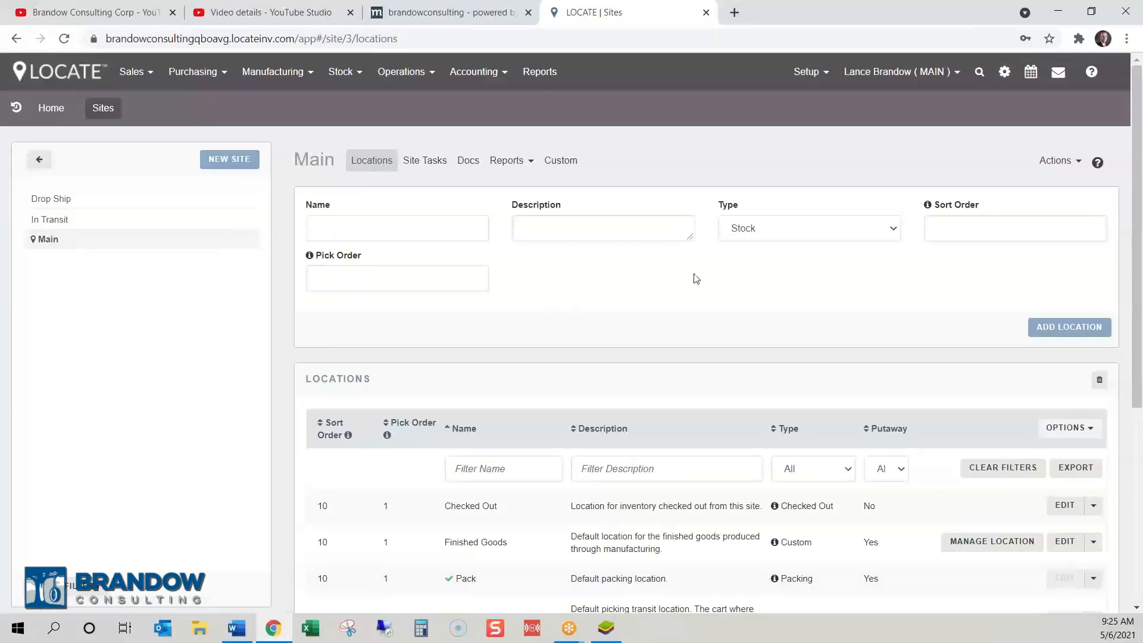
pyautogui.scroll(-3, 1132, 324)
pyautogui.moveTo(1132, 325); pyautogui.dragTo(1129, 363)
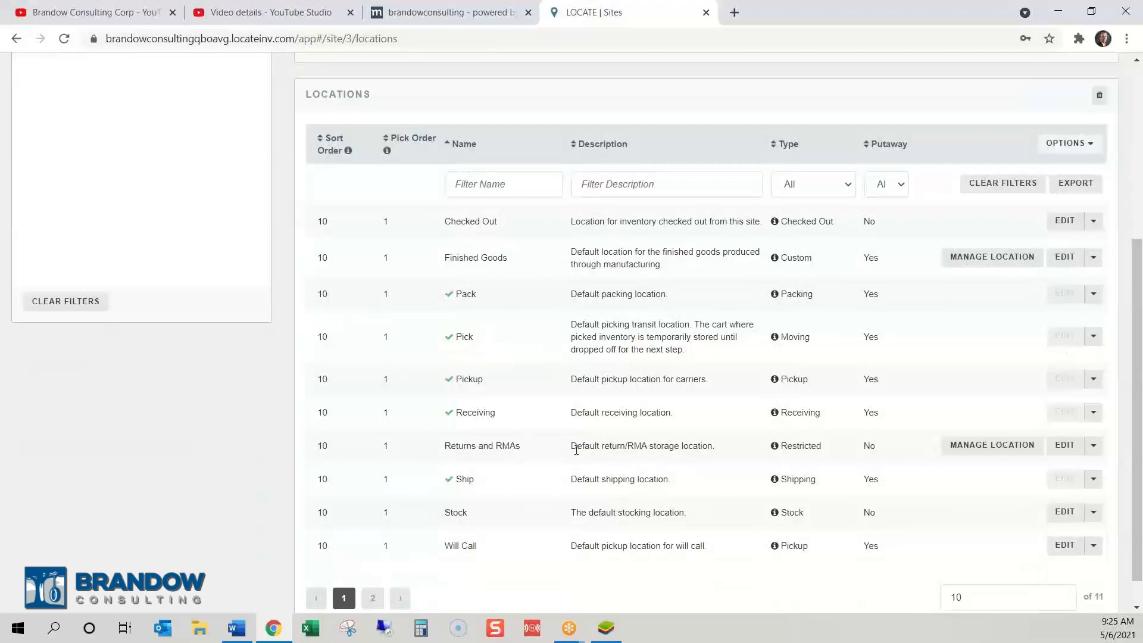
pyautogui.scroll(5, 577, 451)
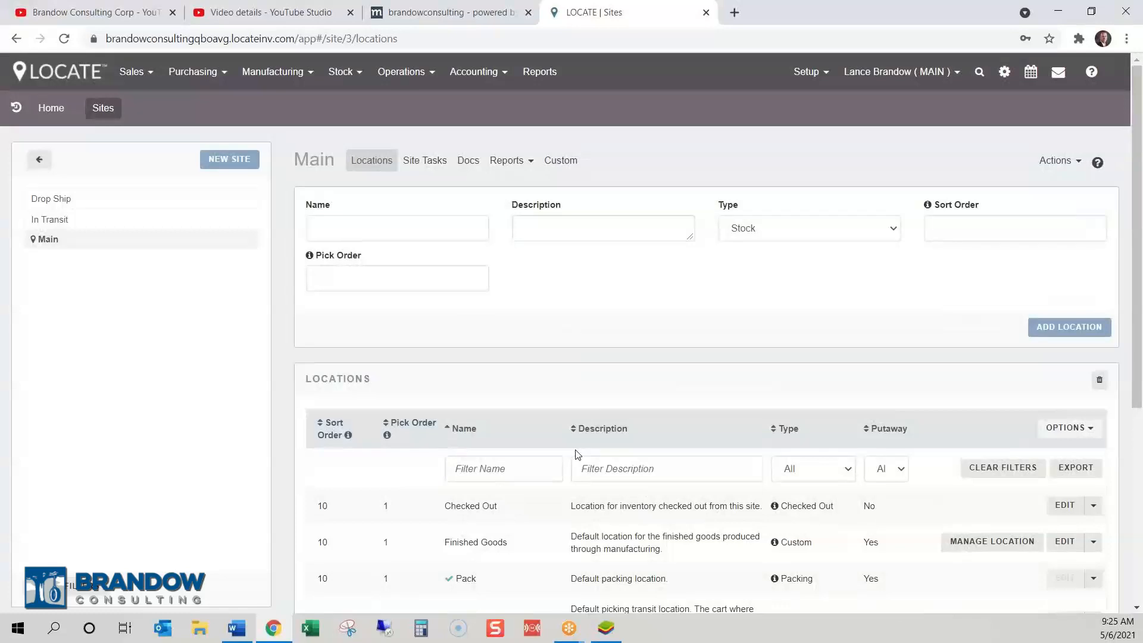
pyautogui.scroll(-5, 577, 454)
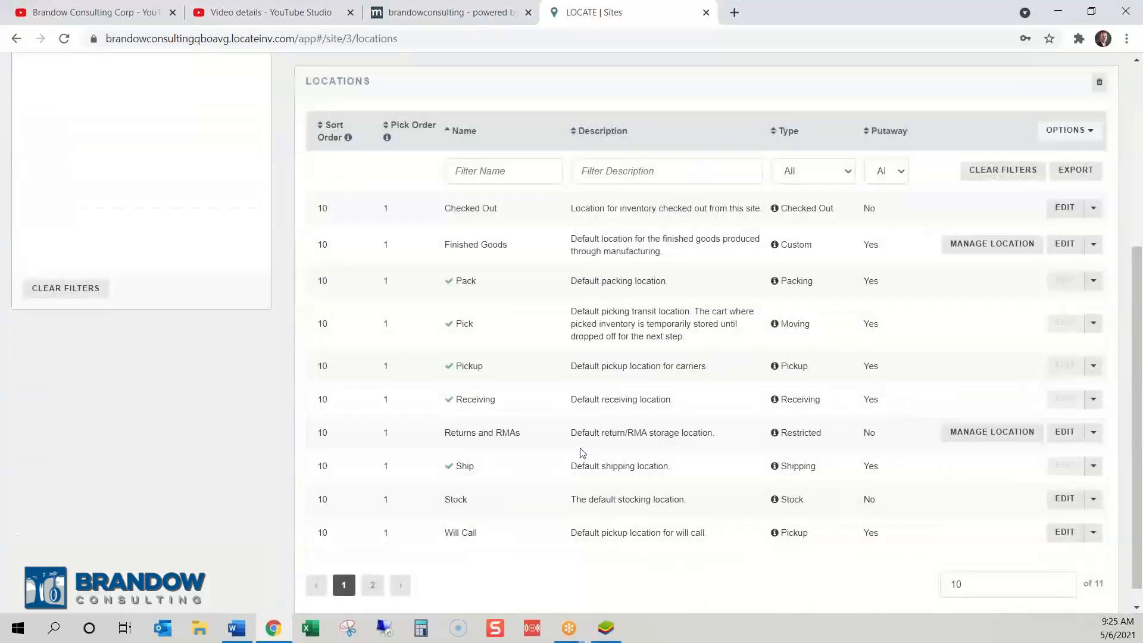
# Switch to Excel, create a blank workbook and enter the heading Location in cell A1
pyautogui.click(328, 633)
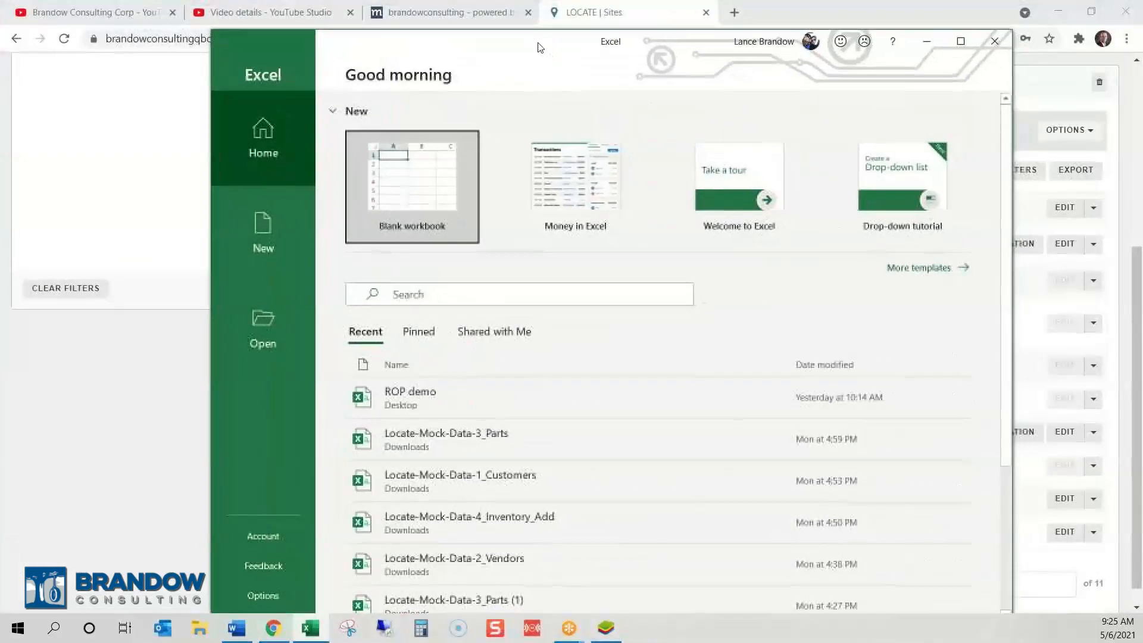
pyautogui.click(447, 191)
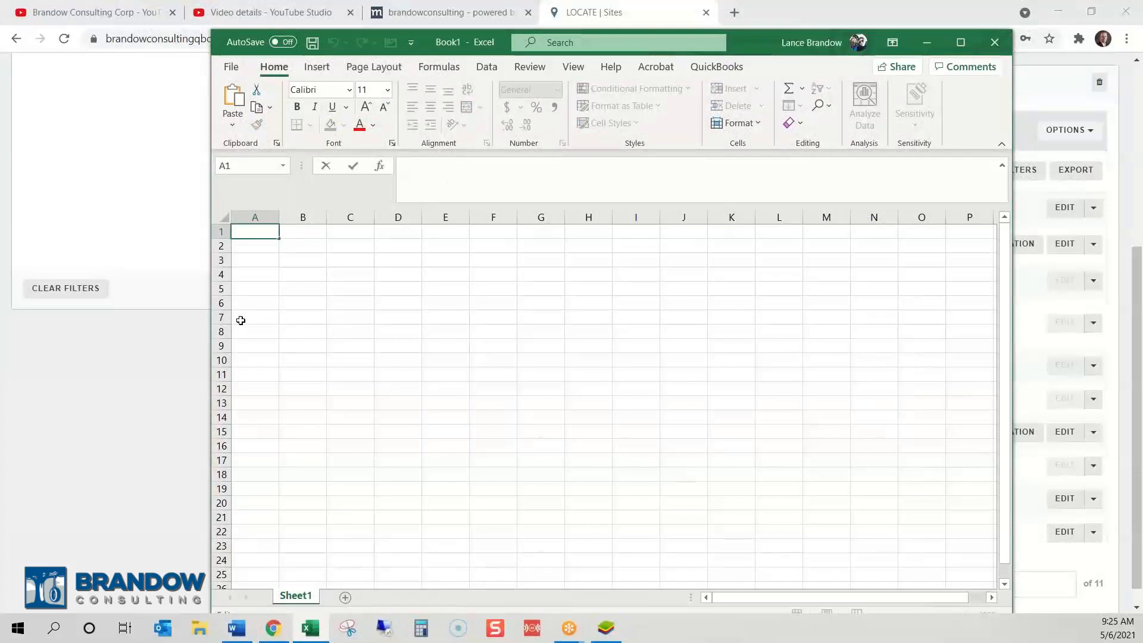
pyautogui.write('Location')
pyautogui.press('Tab')
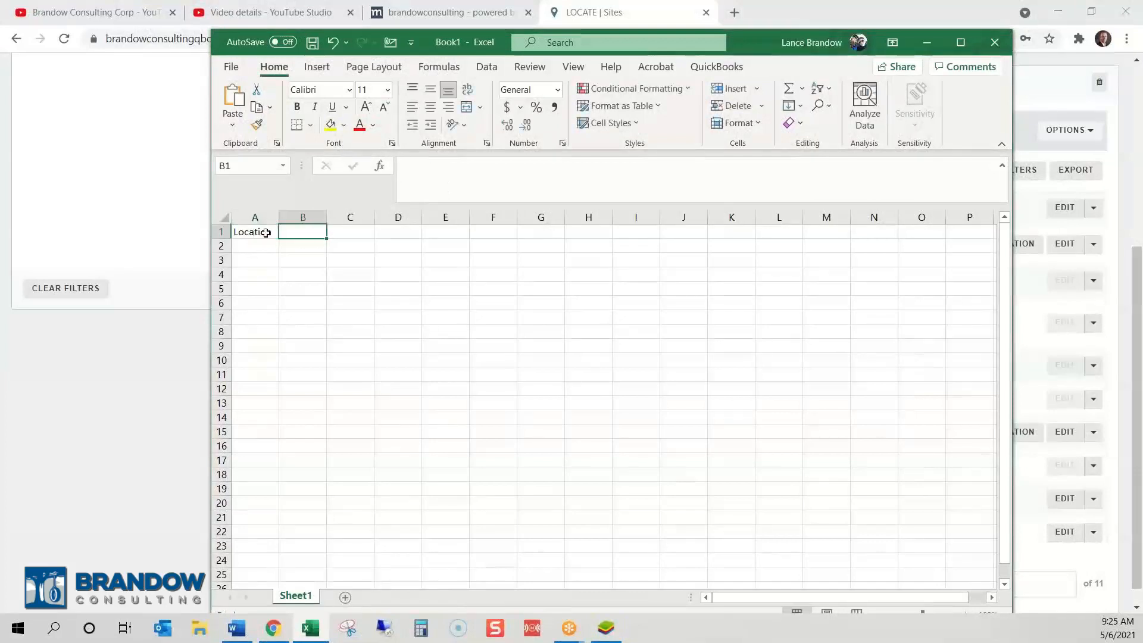
pyautogui.press('Return')
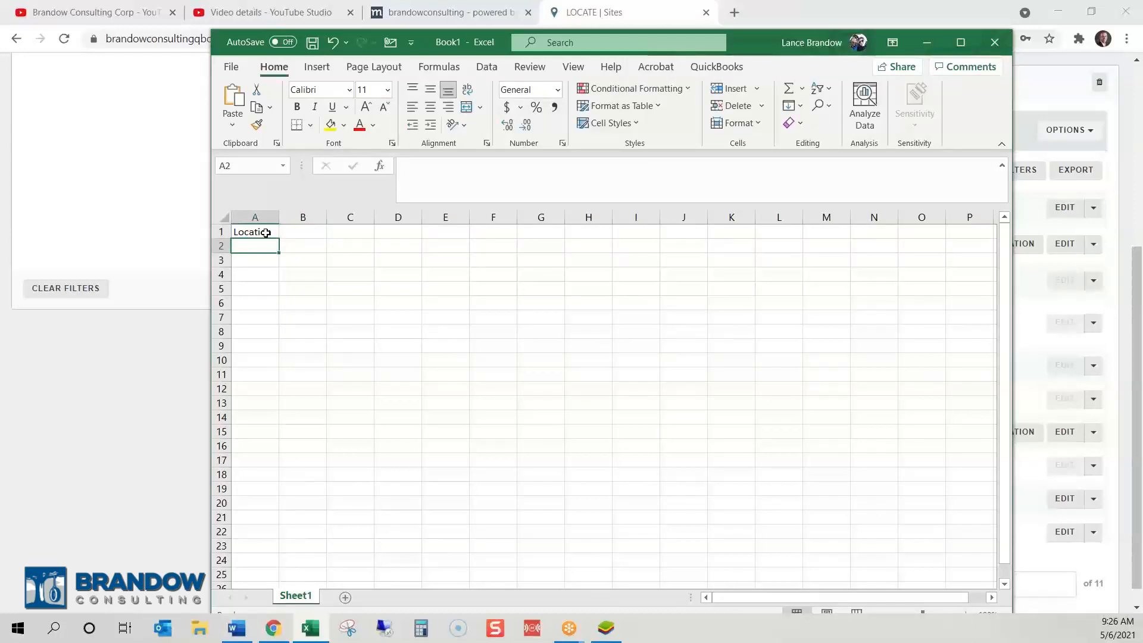
# Enter A1A, A1B, A1C and A1C under the Location heading in cells A2 through A5
pyautogui.write('A1A')
pyautogui.press('Return')
pyautogui.write('A')
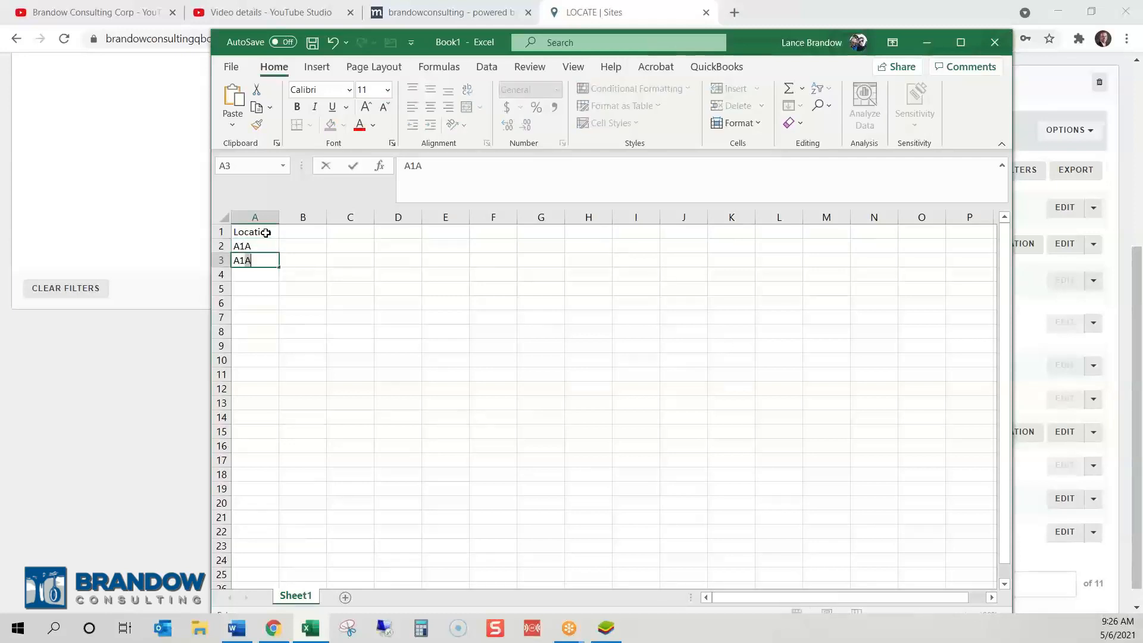
pyautogui.write('1B')
pyautogui.press('Return')
pyautogui.write('A1C')
pyautogui.press('Return')
pyautogui.write('A1C')
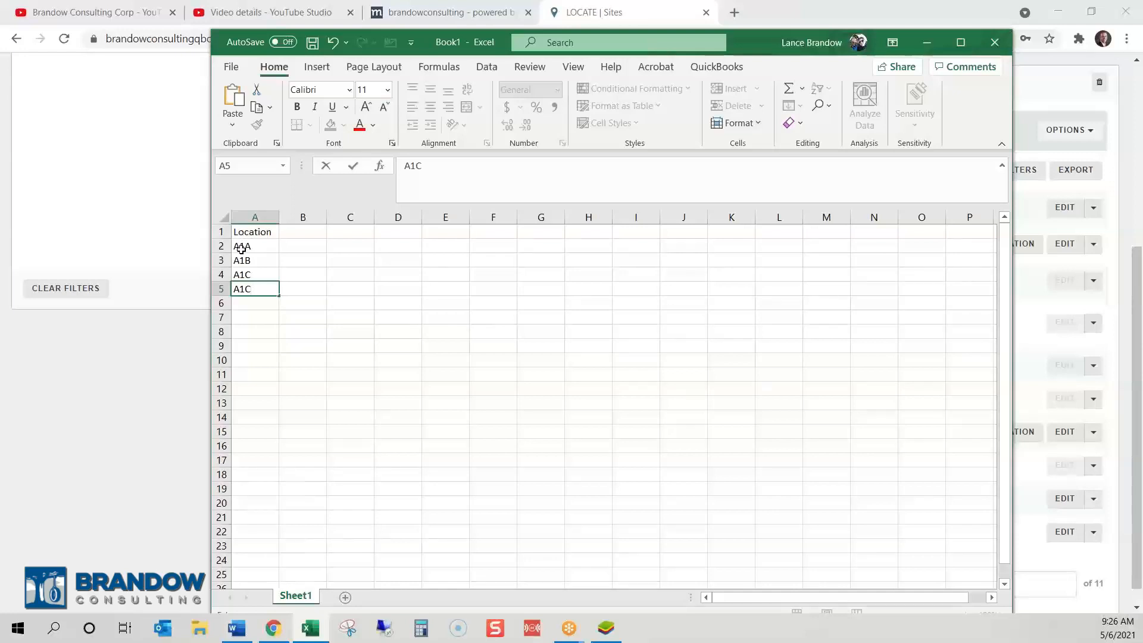
# Enter the second bay's location names A2A, A2B, A2C and A2D in cells A6 through A9
pyautogui.click(260, 304)
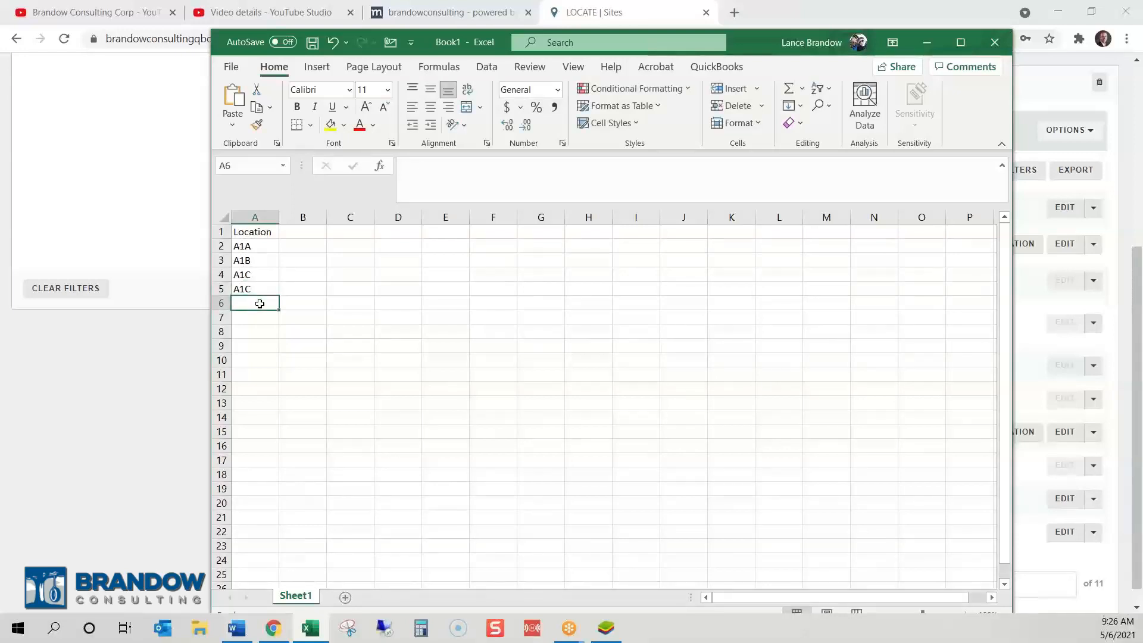
pyautogui.write('A@')
pyautogui.press('BackSpace')
pyautogui.write('2A')
pyautogui.press('Return')
pyautogui.write('A')
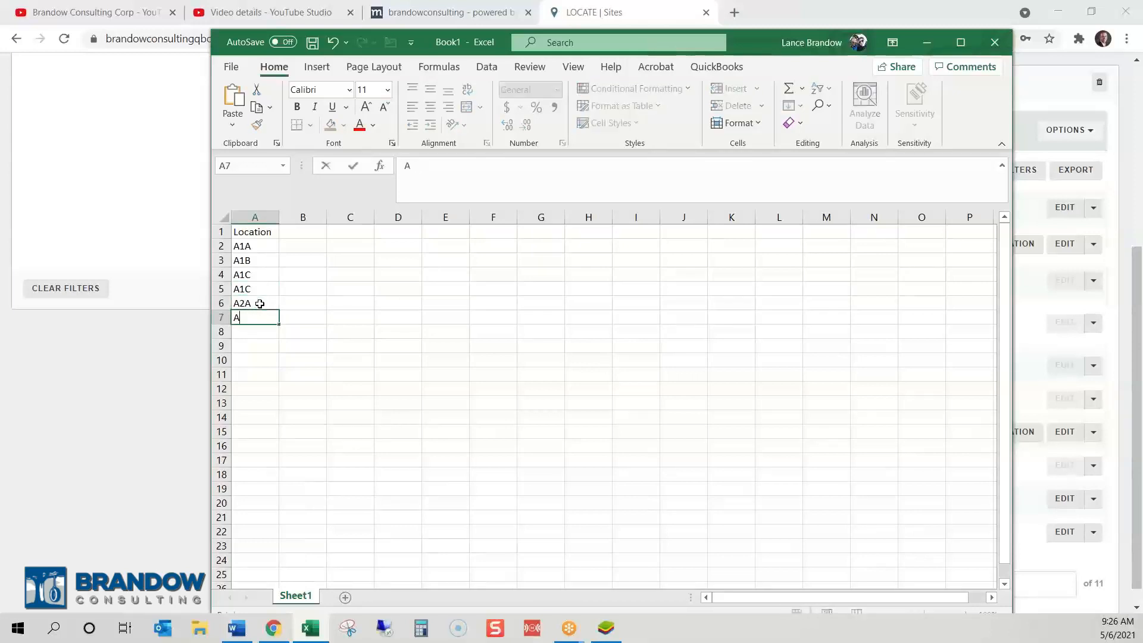
pyautogui.write('2A')
pyautogui.press('BackSpace')
pyautogui.write('B')
pyautogui.press('Return')
pyautogui.write('A2B')
pyautogui.press('BackSpace')
pyautogui.write('C')
pyautogui.press('Return')
pyautogui.write('A')
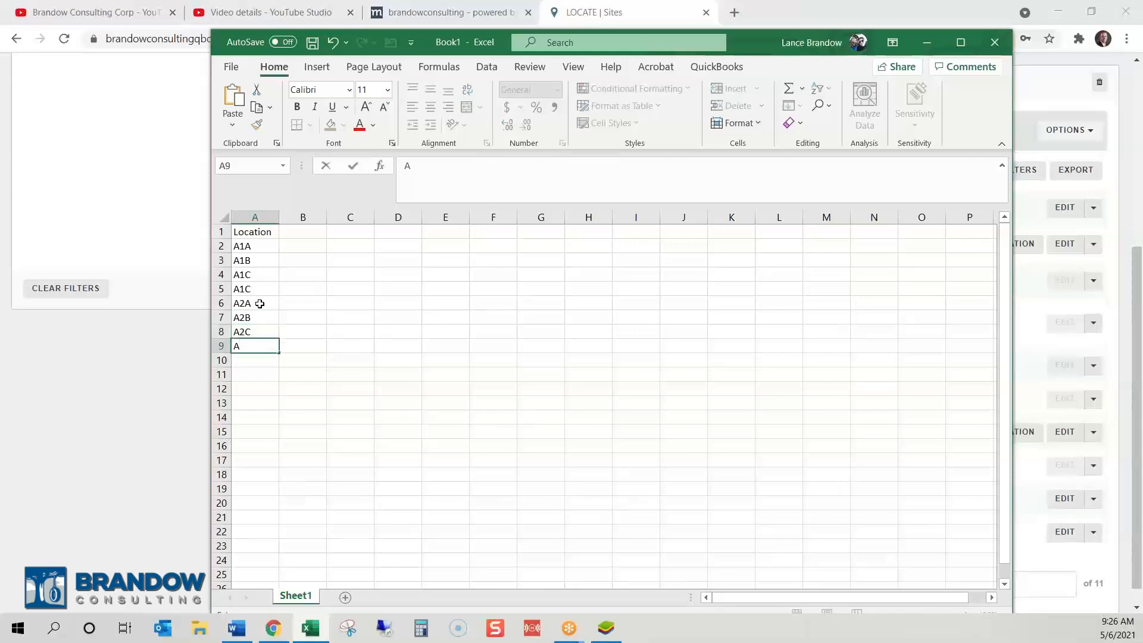
pyautogui.write('2D')
# Correct the duplicate location name in cell A5 to A1D
pyautogui.click(260, 289)
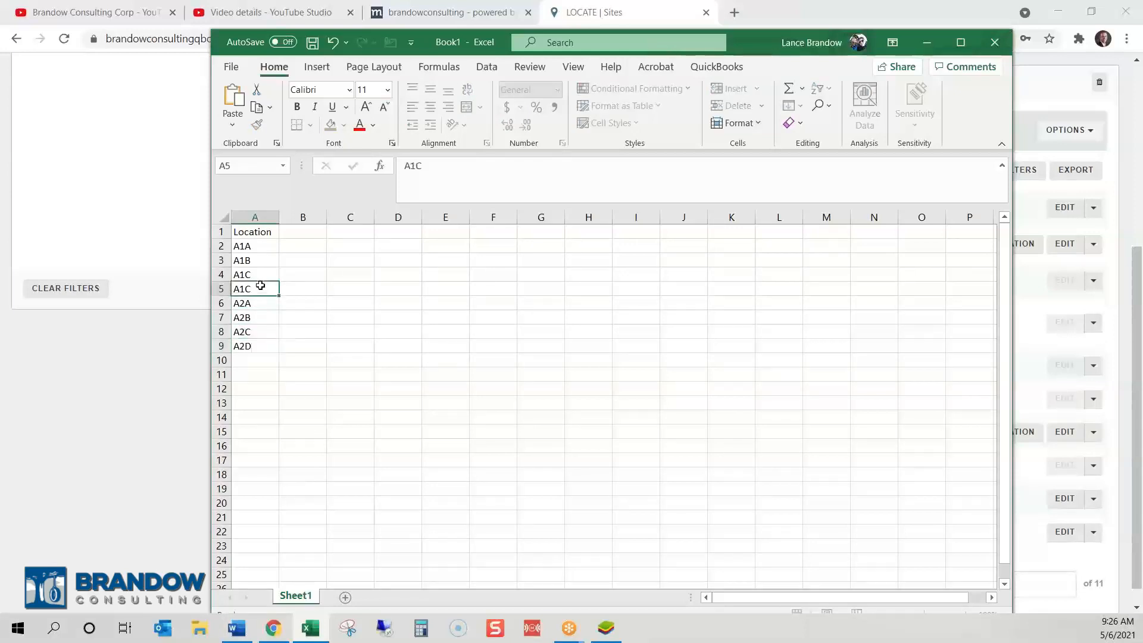
pyautogui.doubleClick(261, 289)
pyautogui.press('BackSpace')
pyautogui.write('D')
# Enter the separate location parts B, 1 and A in cells A11, B11 and C11
pyautogui.click(254, 376)
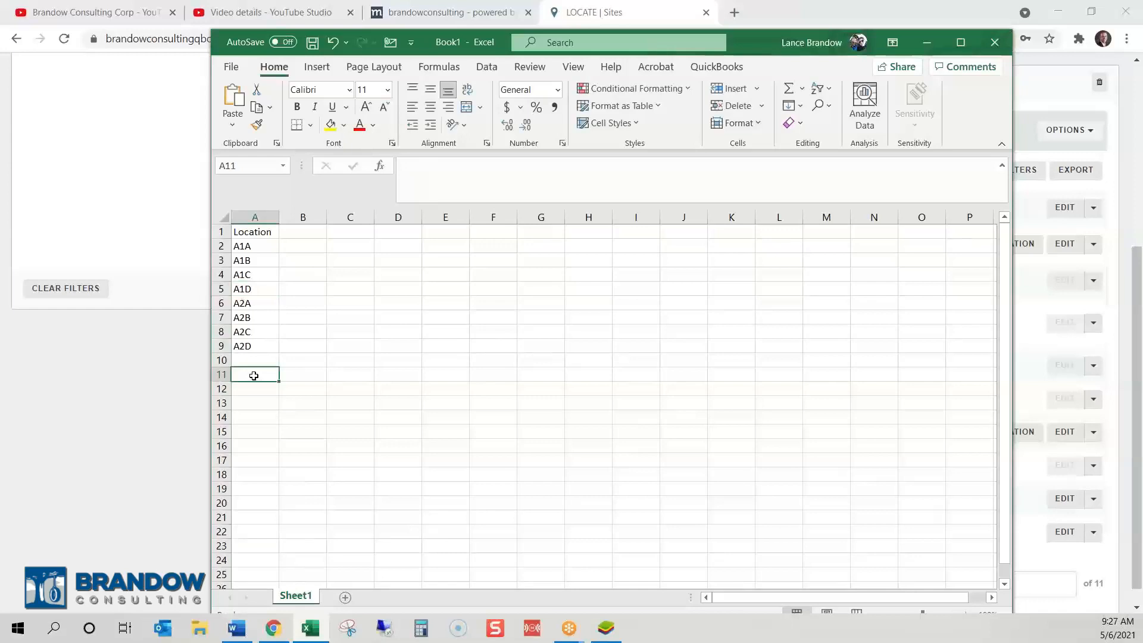
pyautogui.write('B')
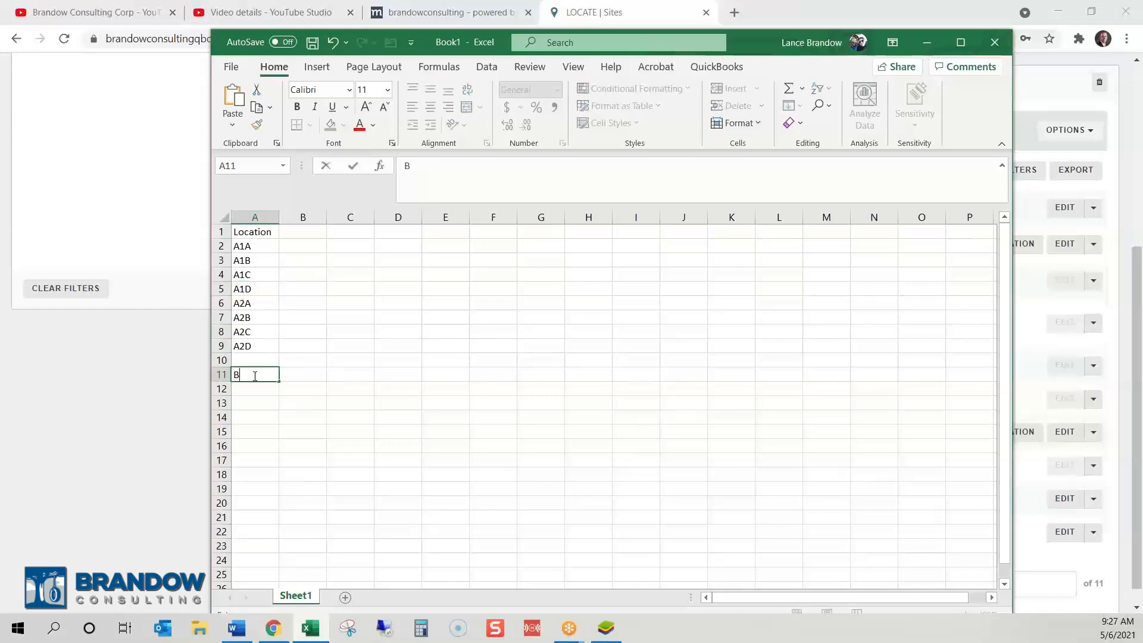
pyautogui.click(310, 375)
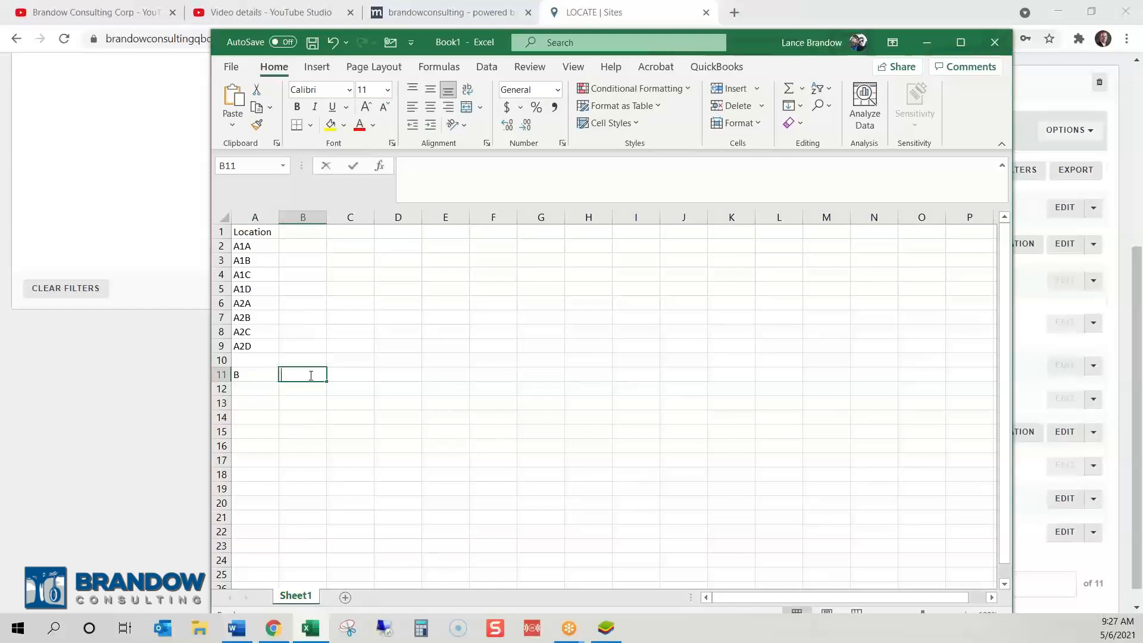
pyautogui.write('1')
pyautogui.press('Tab')
pyautogui.write('A')
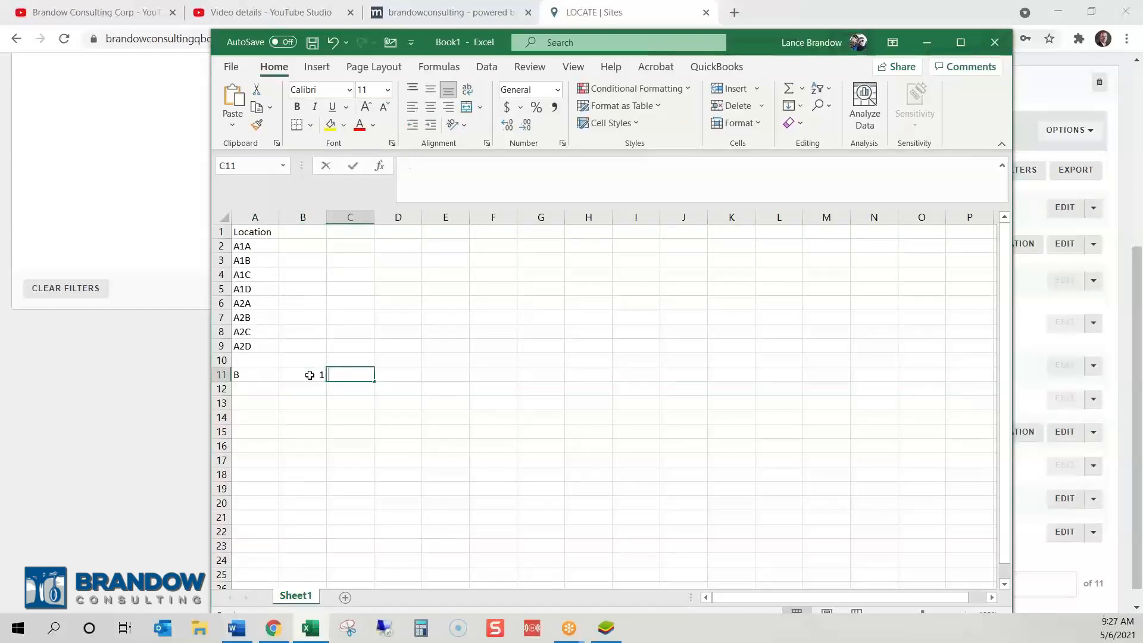
pyautogui.press('Return')
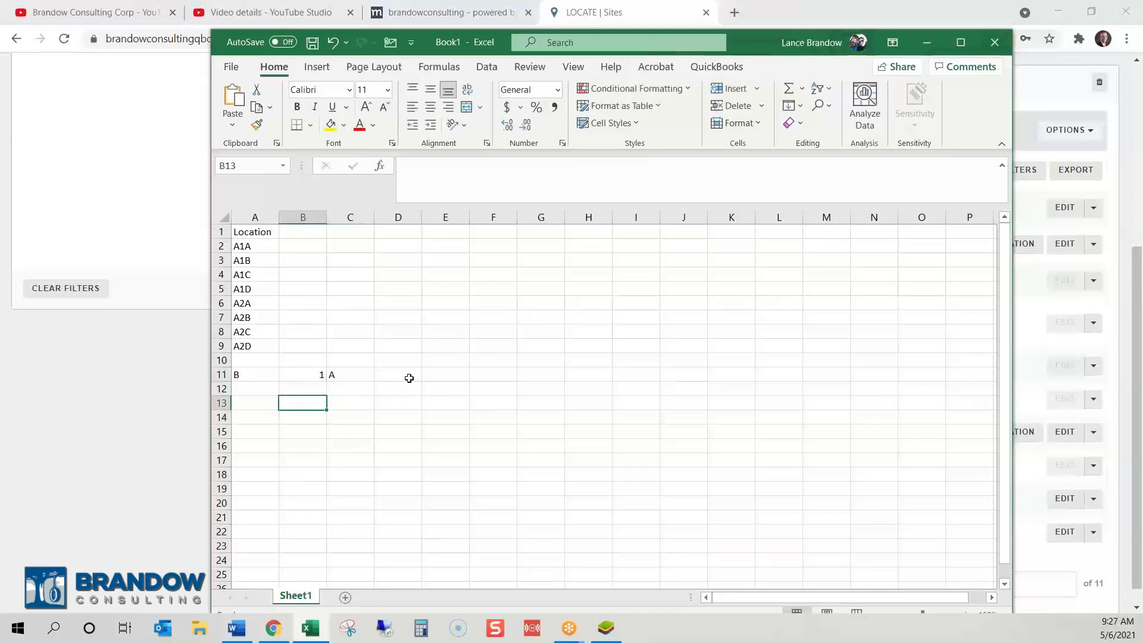
# Enter the formula =CONCATENATE(A11,B11,C11) in cell D11 to join the three location parts
pyautogui.click(407, 378)
pyautogui.write('=')
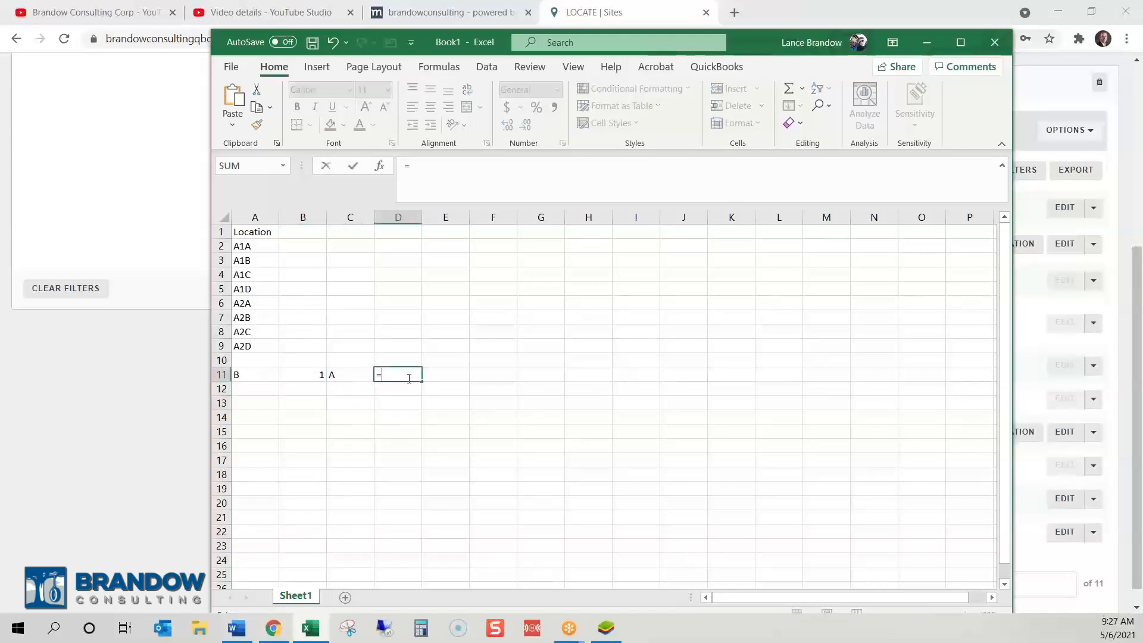
pyautogui.write('Conca')
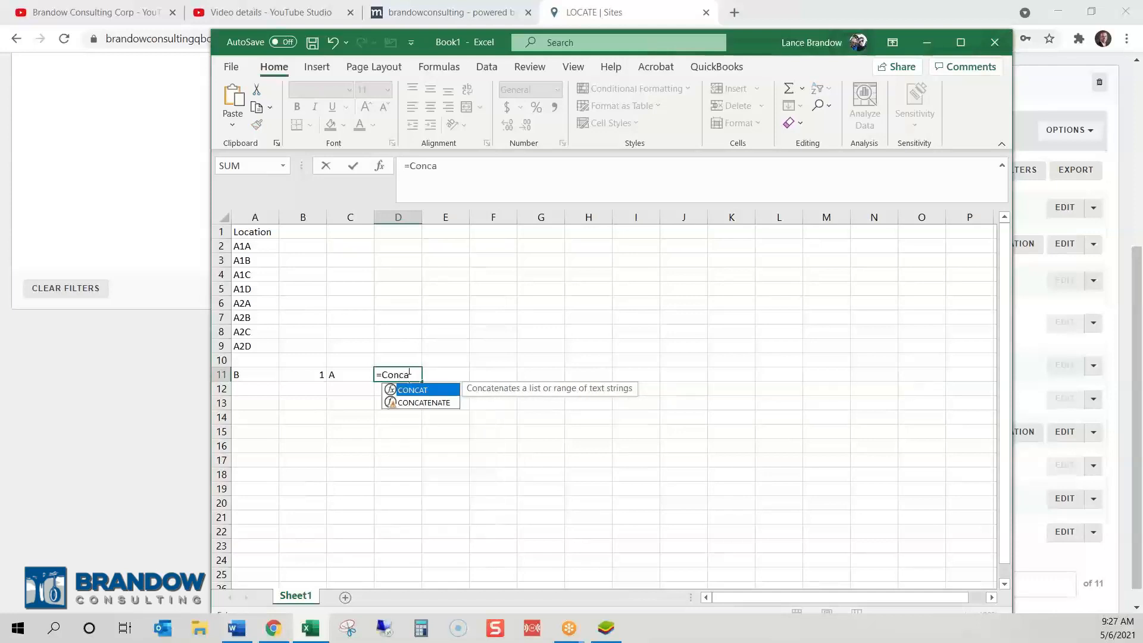
pyautogui.click(422, 403)
pyautogui.doubleClick(422, 403)
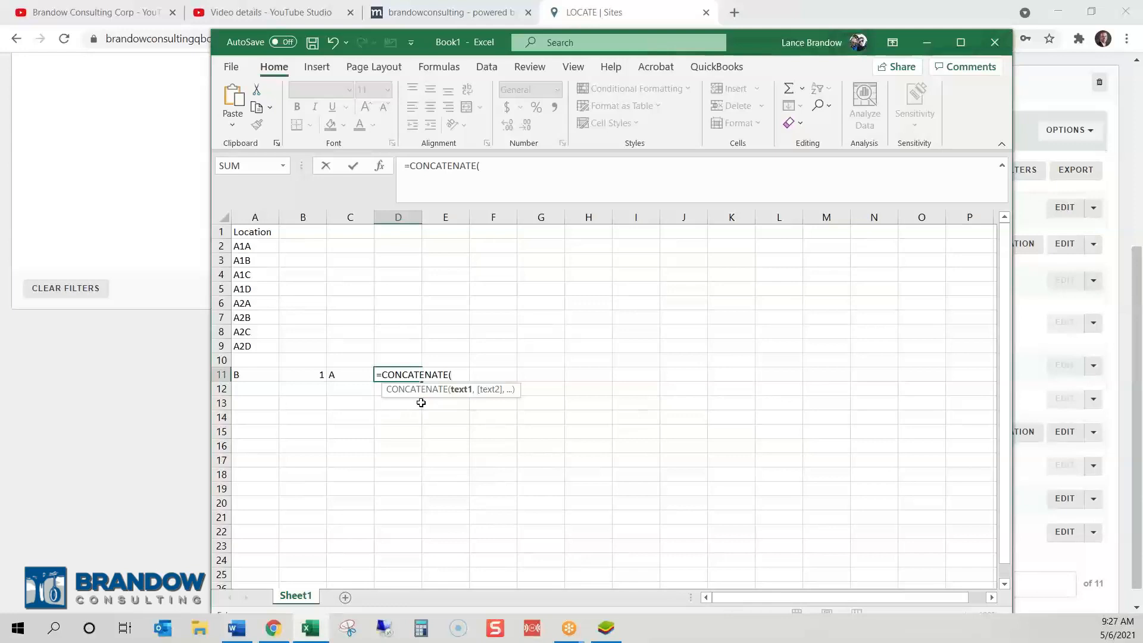
pyautogui.click(256, 375)
pyautogui.write(',')
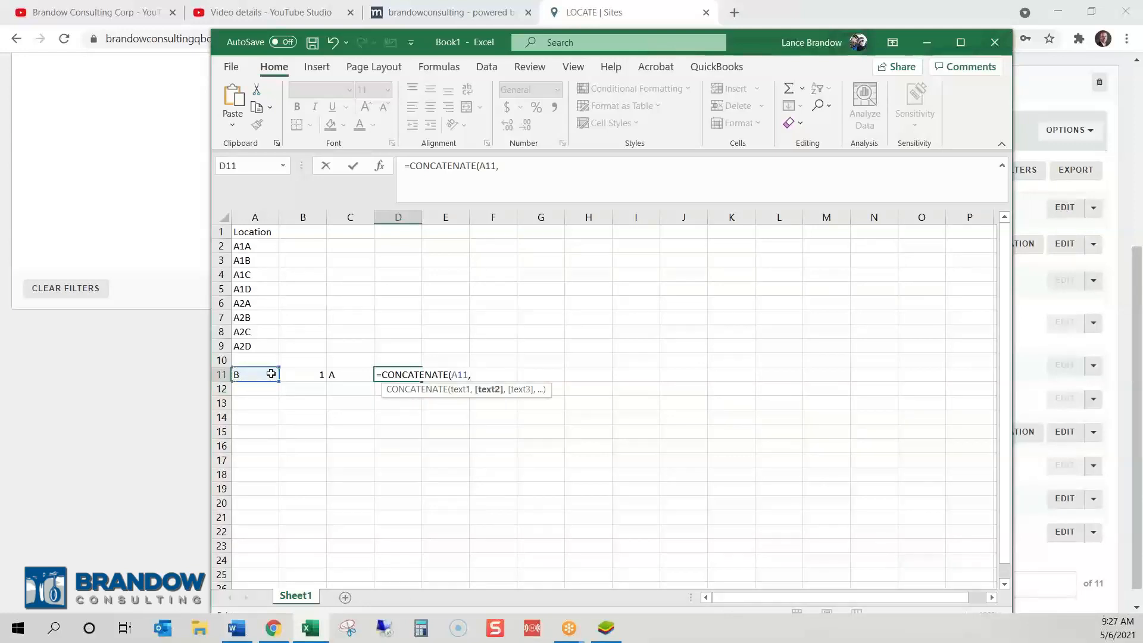
pyautogui.click(289, 374)
pyautogui.write(',')
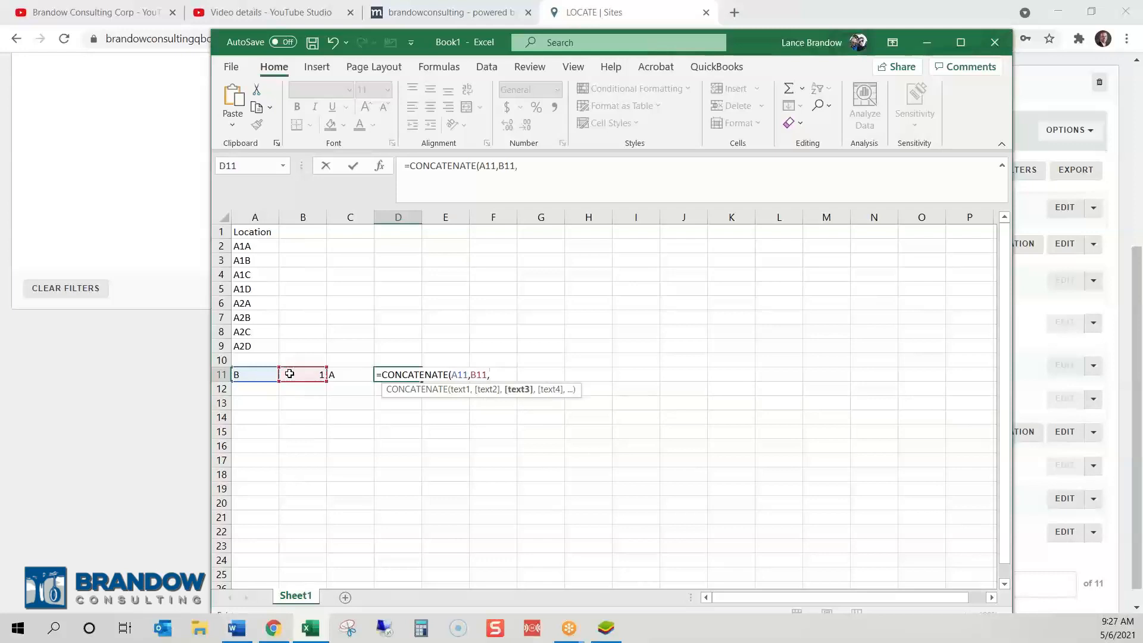
pyautogui.click(339, 374)
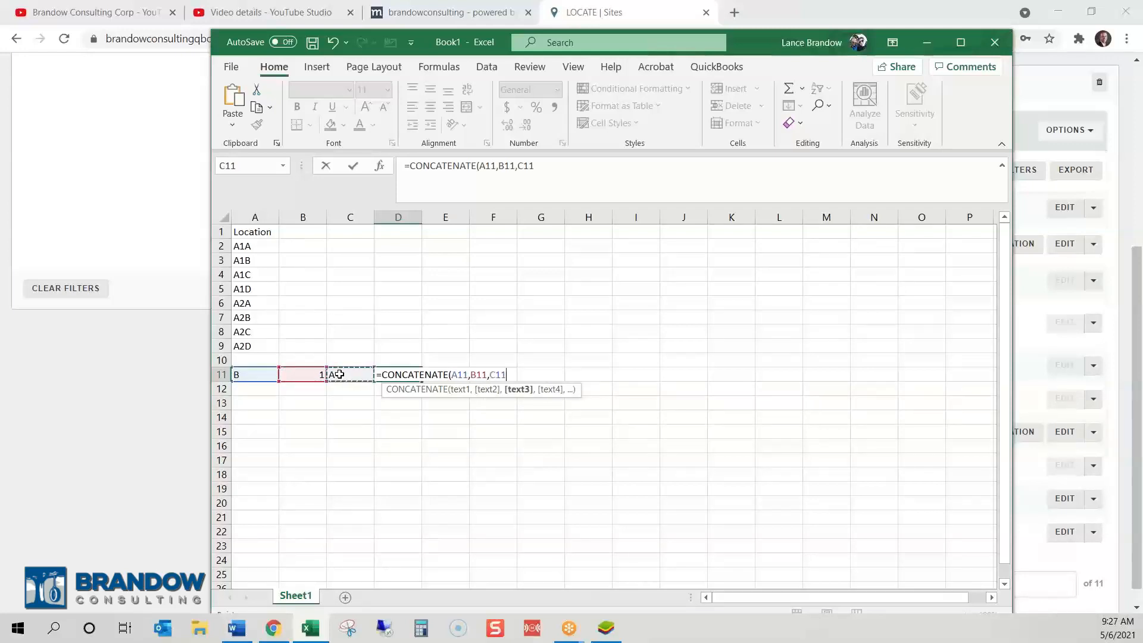
pyautogui.write(')')
pyautogui.press('Return')
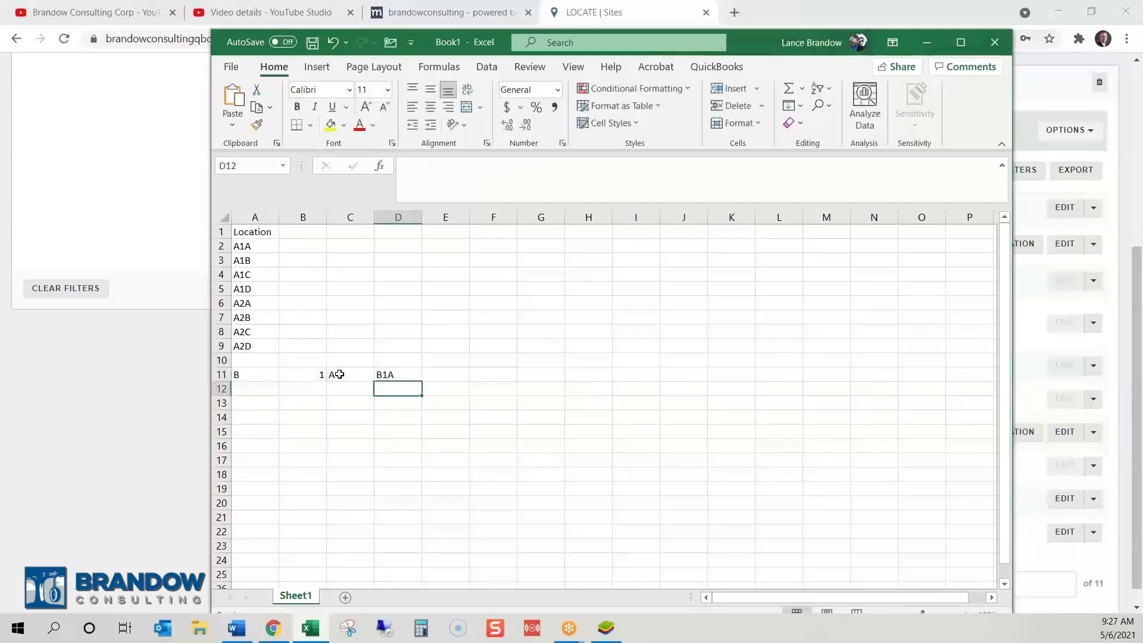
# Enter the location part B in cell A12, below the existing B in column A
pyautogui.click(258, 374)
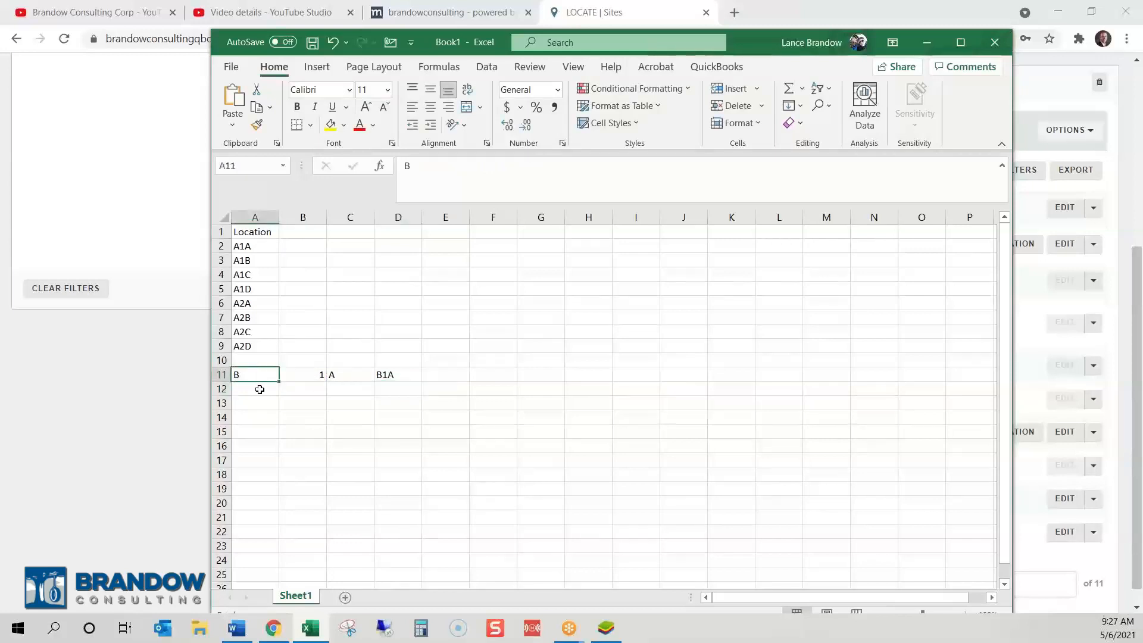
pyautogui.click(260, 390)
pyautogui.write('B')
pyautogui.click(261, 424)
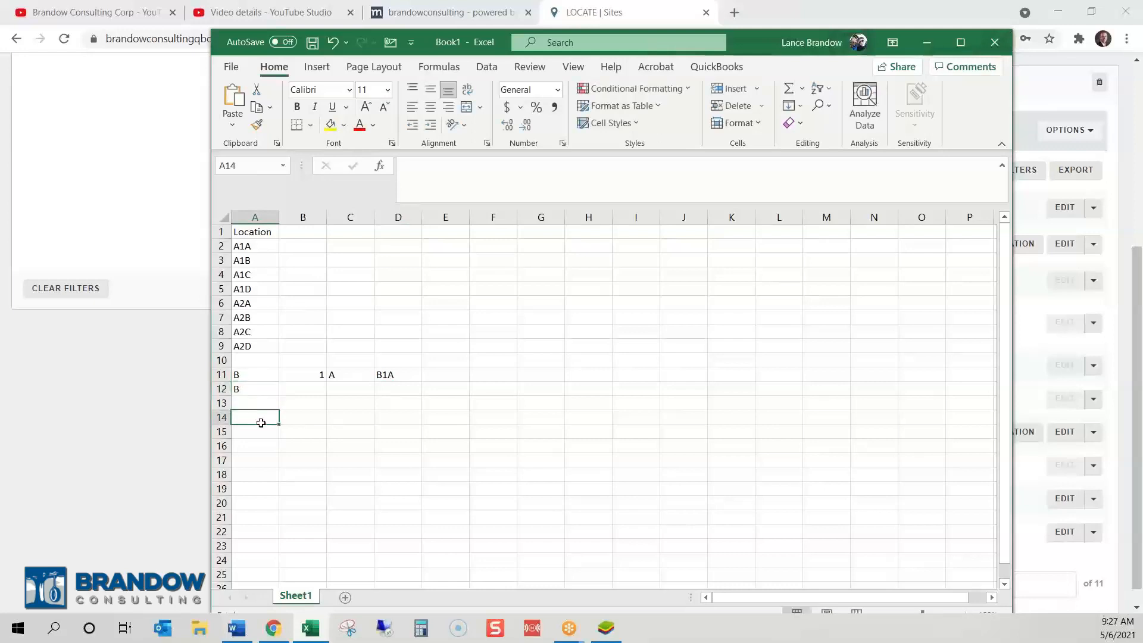
# Enter the number 1 in each of the cells B12 through B14
pyautogui.click(300, 376)
pyautogui.click(301, 387)
pyautogui.write('1')
pyautogui.press('Return')
pyautogui.write('1')
pyautogui.press('Return')
pyautogui.write('1')
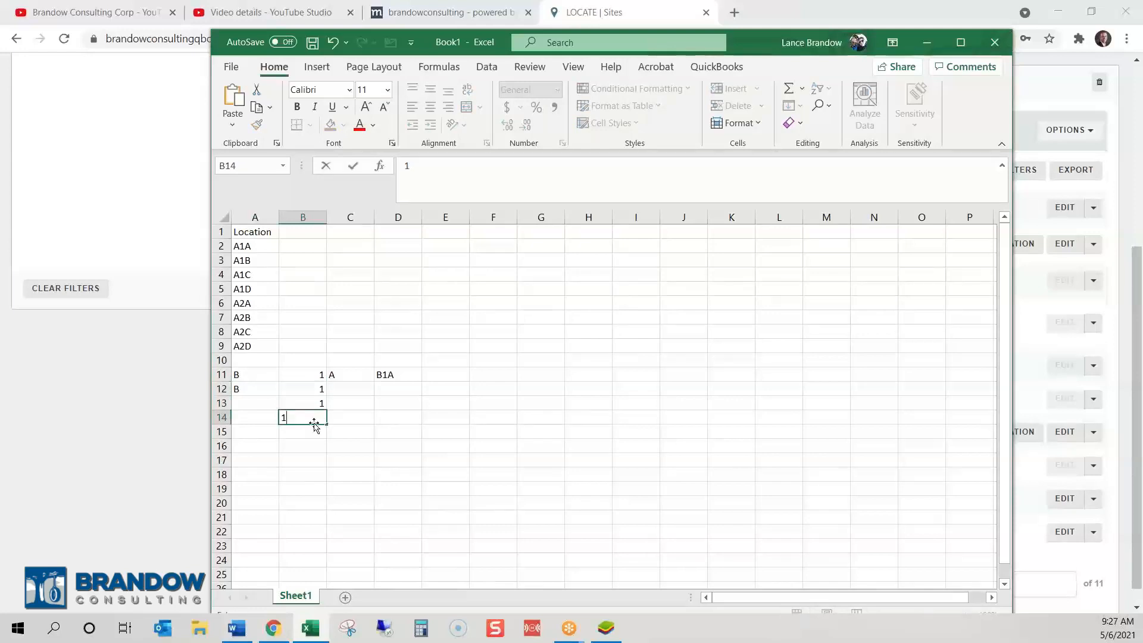
pyautogui.press('Return')
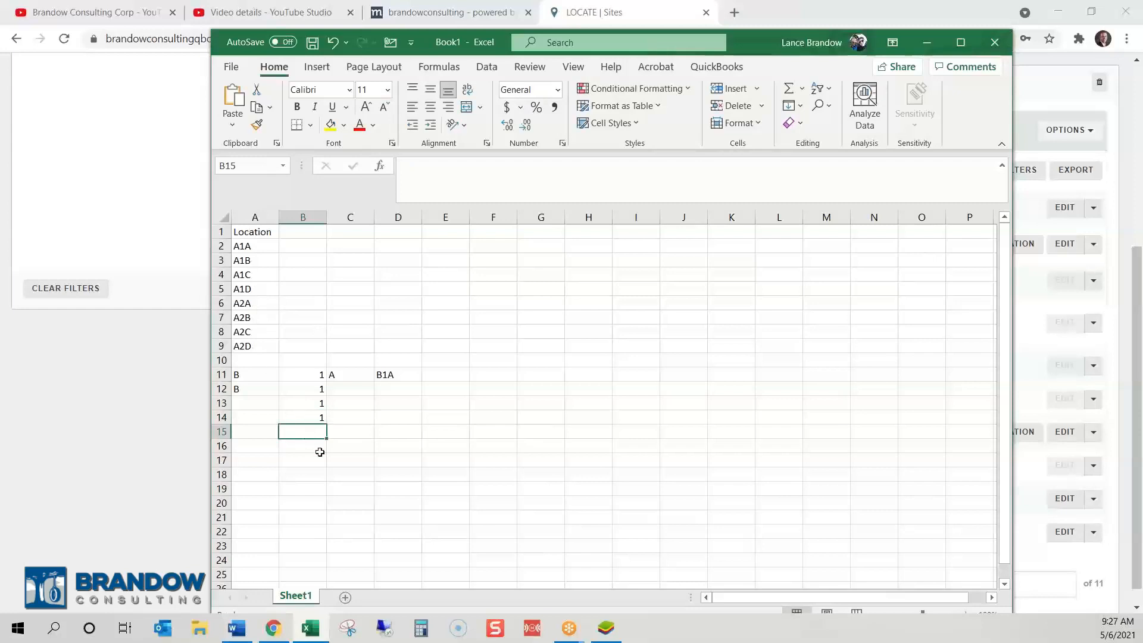
# Enter the number 2 in each of the cells B15 through B18
pyautogui.write('2')
pyautogui.press('Return')
pyautogui.write('2')
pyautogui.press('Return')
pyautogui.write('2')
pyautogui.press('Return')
pyautogui.write('2')
pyautogui.press('Return')
# Enter the number 3 in each of the cells B19 through B22
pyautogui.write('3')
pyautogui.press('Return')
pyautogui.write('3')
pyautogui.press('Return')
pyautogui.write('3')
pyautogui.press('Return')
pyautogui.write('3')
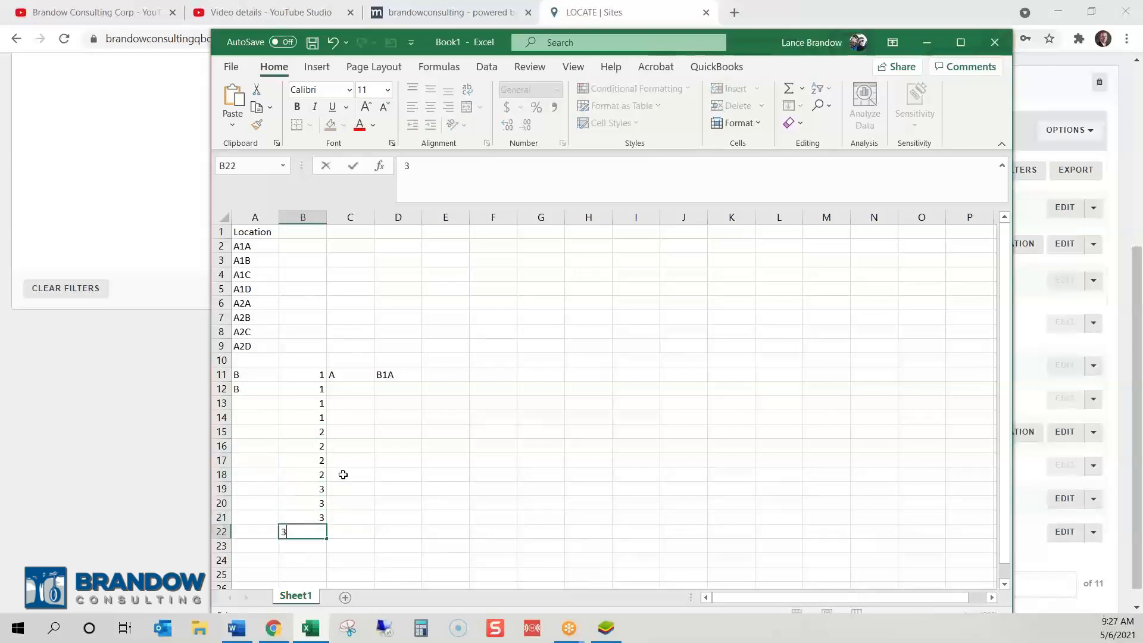
# Enter the letters B, C and D in cells C12 through C14 beside the 1s
pyautogui.click(345, 393)
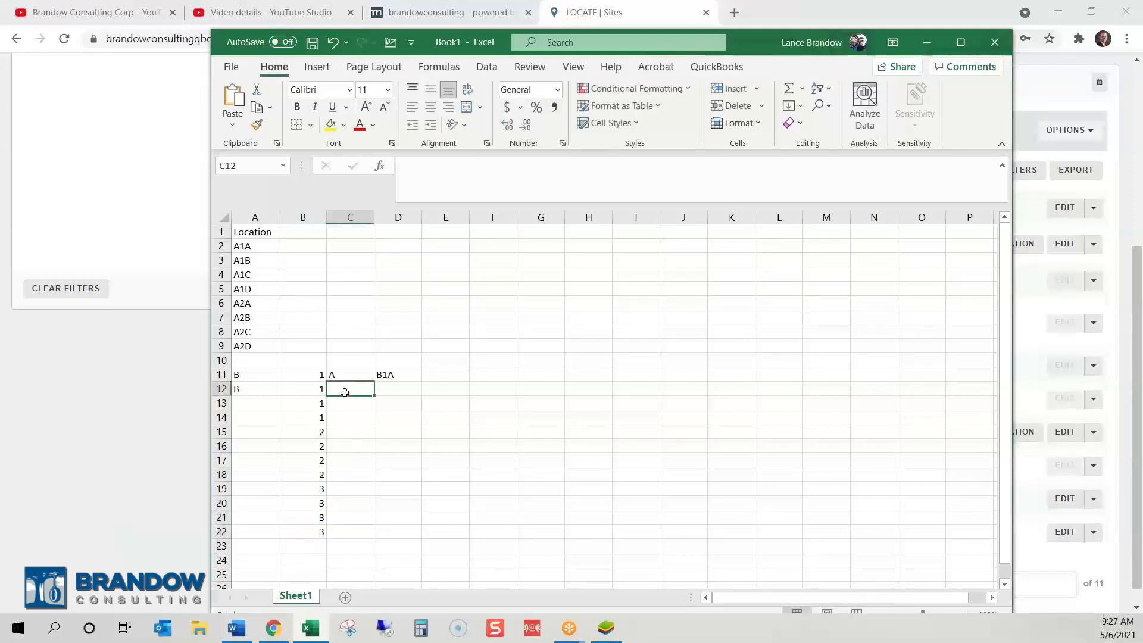
pyautogui.write('B')
pyautogui.press('Return')
pyautogui.press('Return')
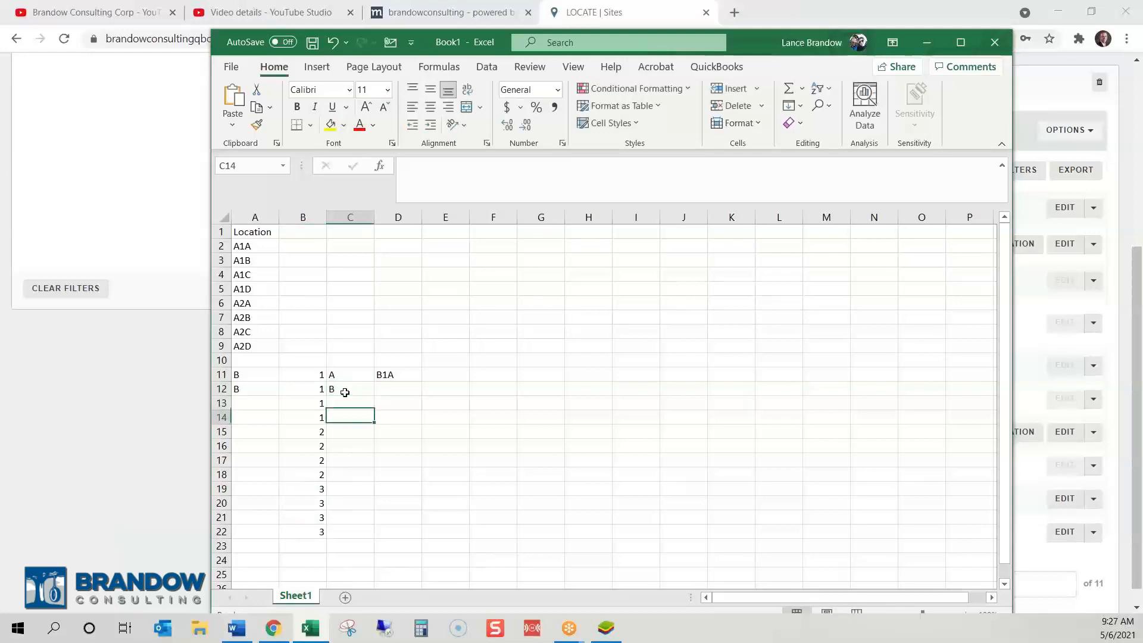
pyautogui.click(353, 399)
pyautogui.write('C')
pyautogui.press('Return')
pyautogui.write('D')
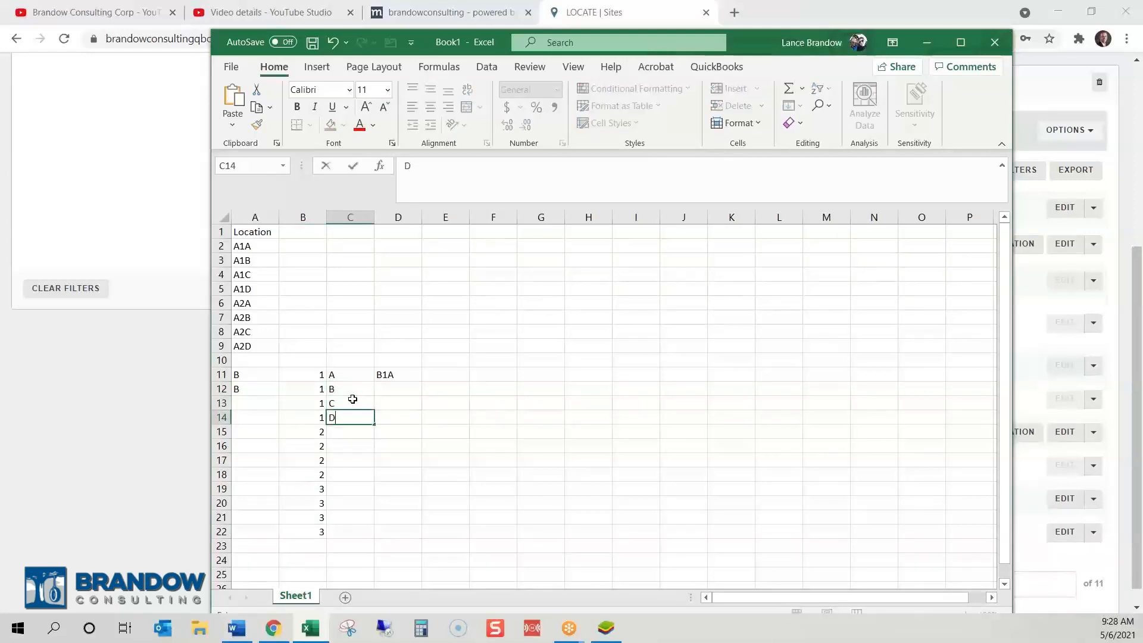
# Restart the letter sequence beside the 2s by entering A, B and C in cells C15 through C17
pyautogui.moveTo(357, 374); pyautogui.dragTo(360, 425)
pyautogui.click(351, 436)
pyautogui.write('A')
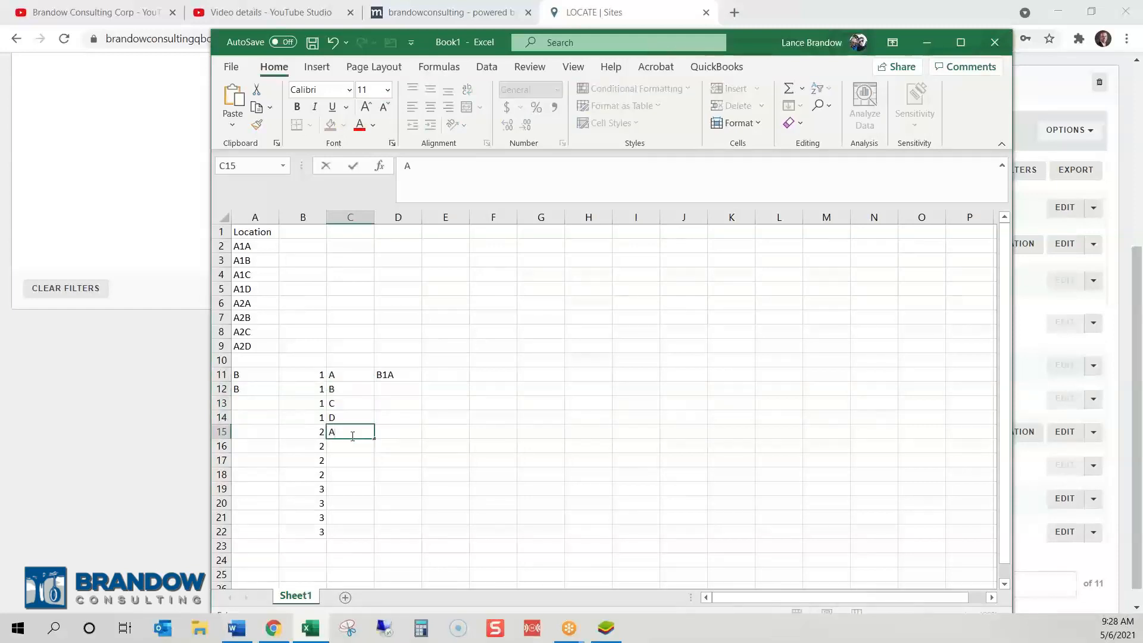
pyautogui.press('Return')
pyautogui.write('B')
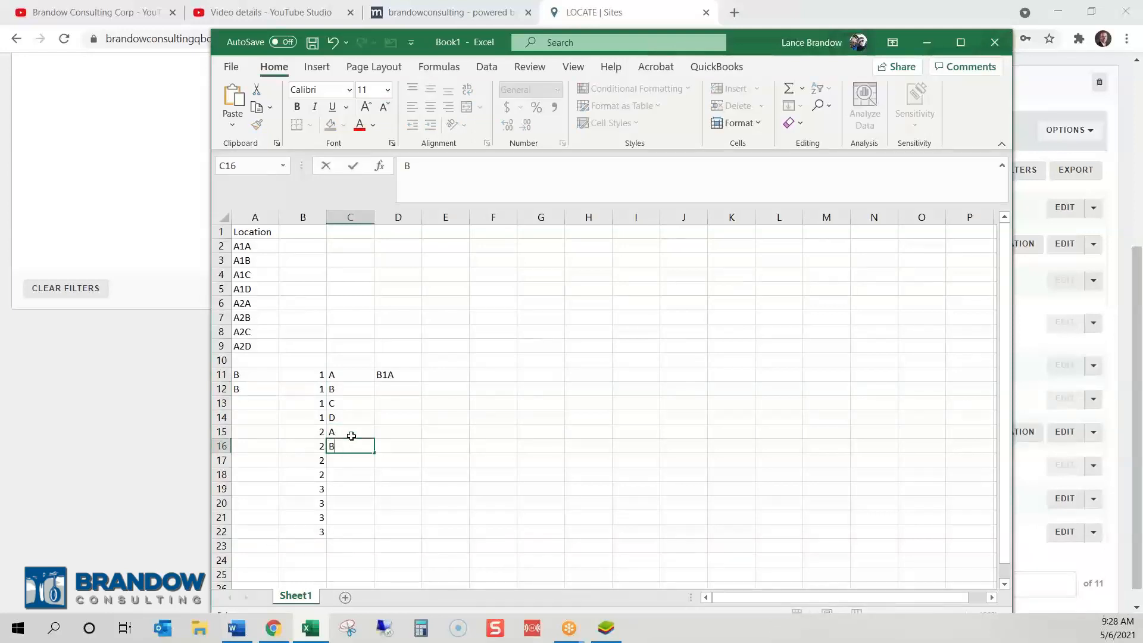
pyautogui.press('Return')
pyautogui.write('C')
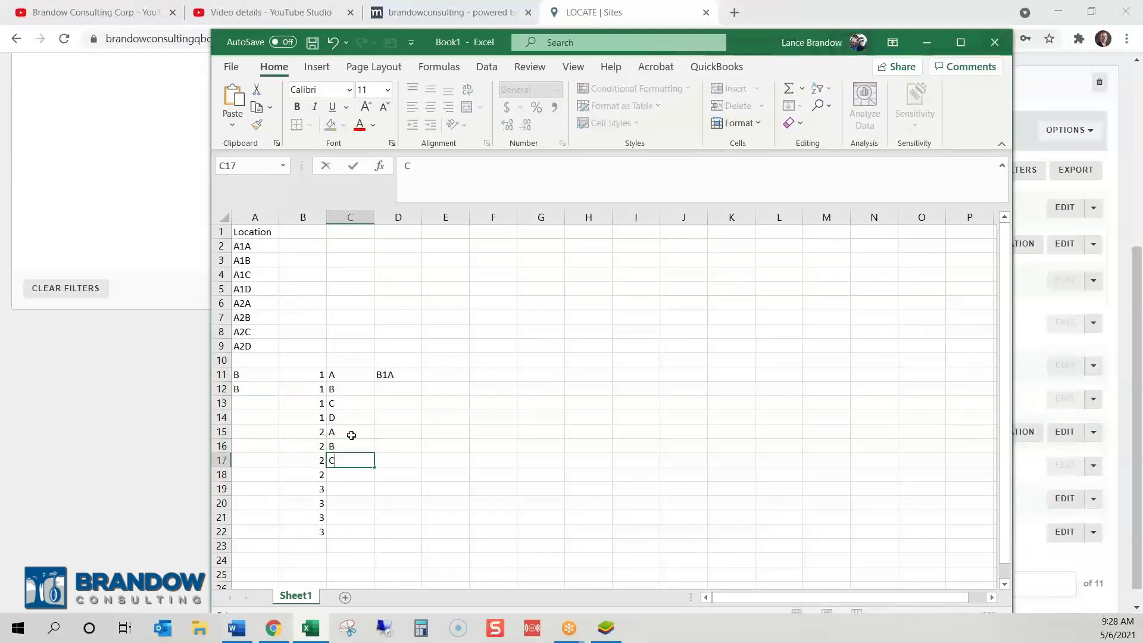
# Fill the letter B down column A to row 17 and the CONCATENATE formula from D11 down to D17
pyautogui.click(222, 460)
pyautogui.moveTo(256, 377); pyautogui.dragTo(278, 467)
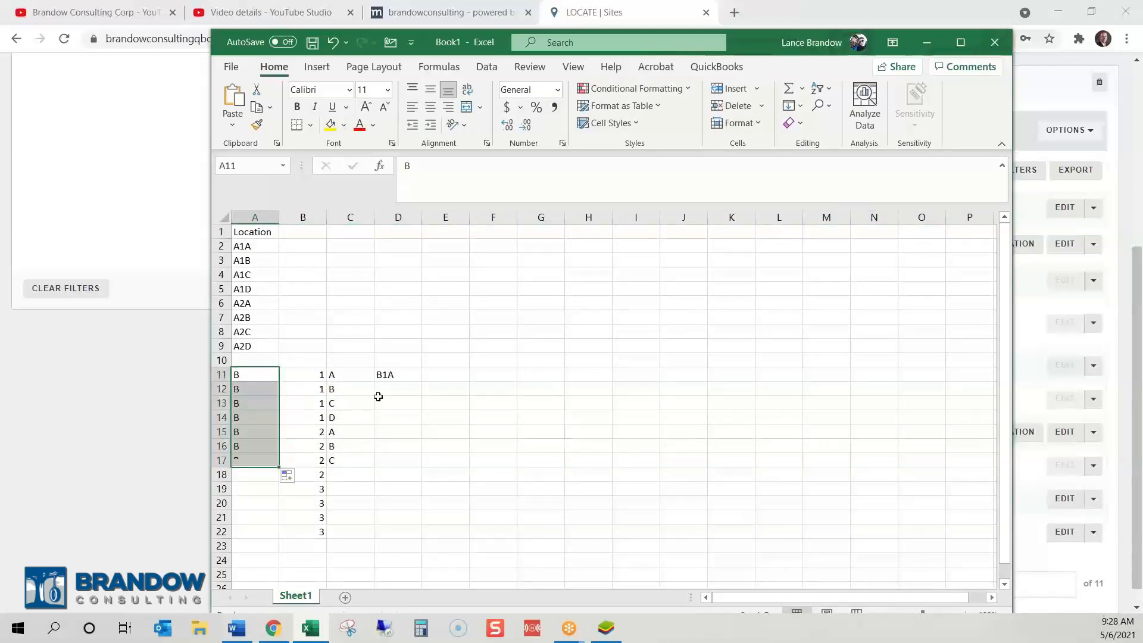
pyautogui.click(398, 375)
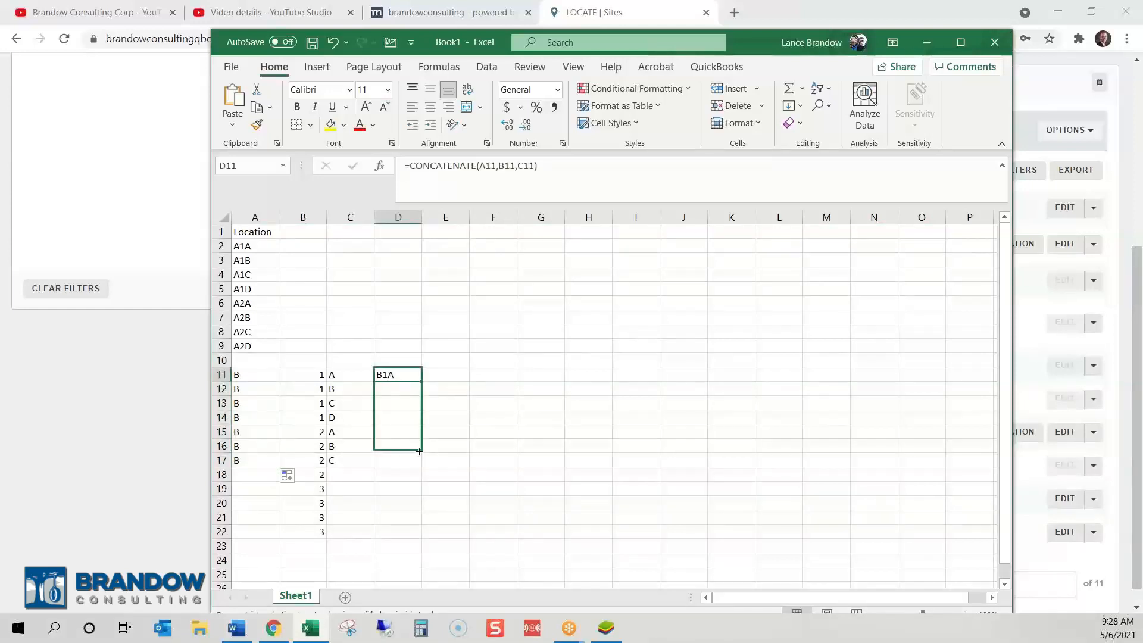
pyautogui.moveTo(417, 465); pyautogui.dragTo(413, 464)
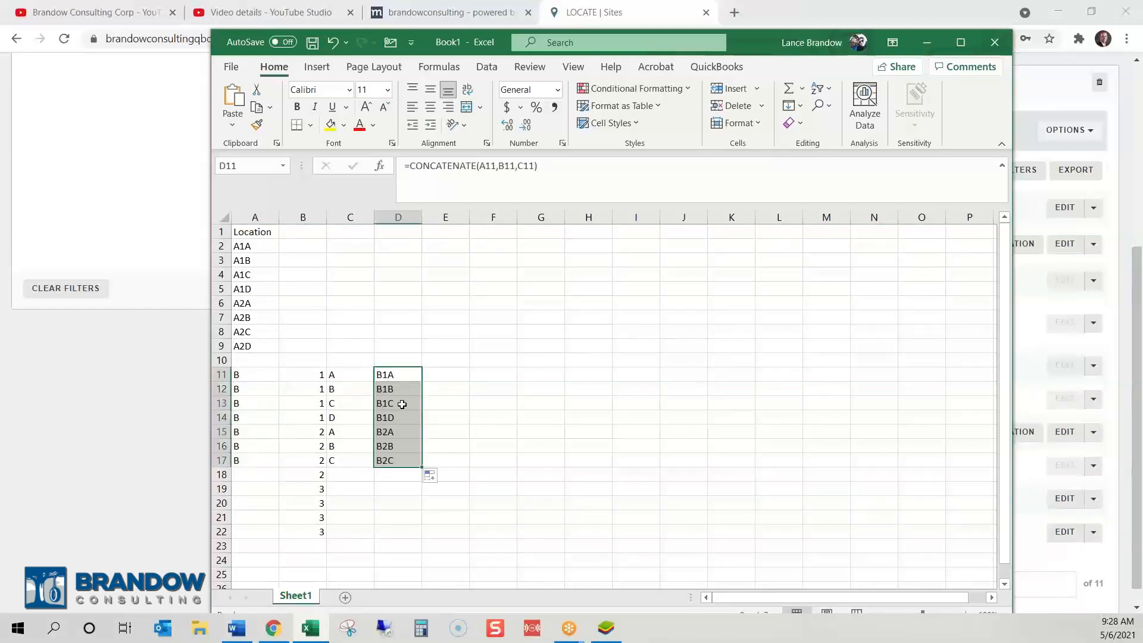
# Copy the joined names in D11 through D17 and paste them as values into column A starting at A10
pyautogui.rightClick(402, 405)
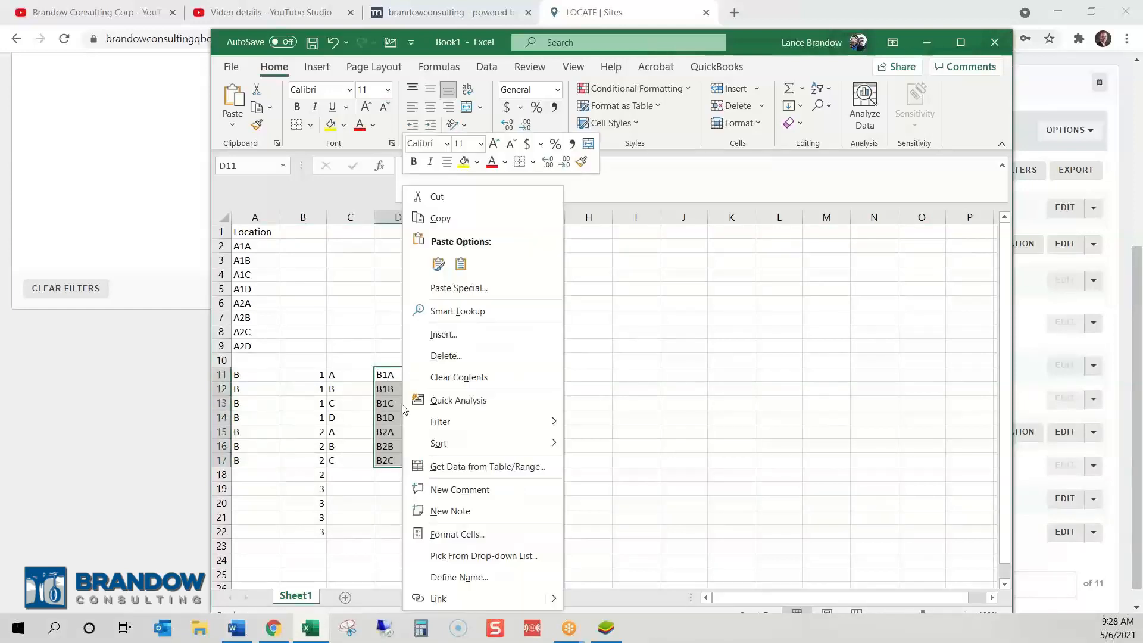
pyautogui.click(447, 222)
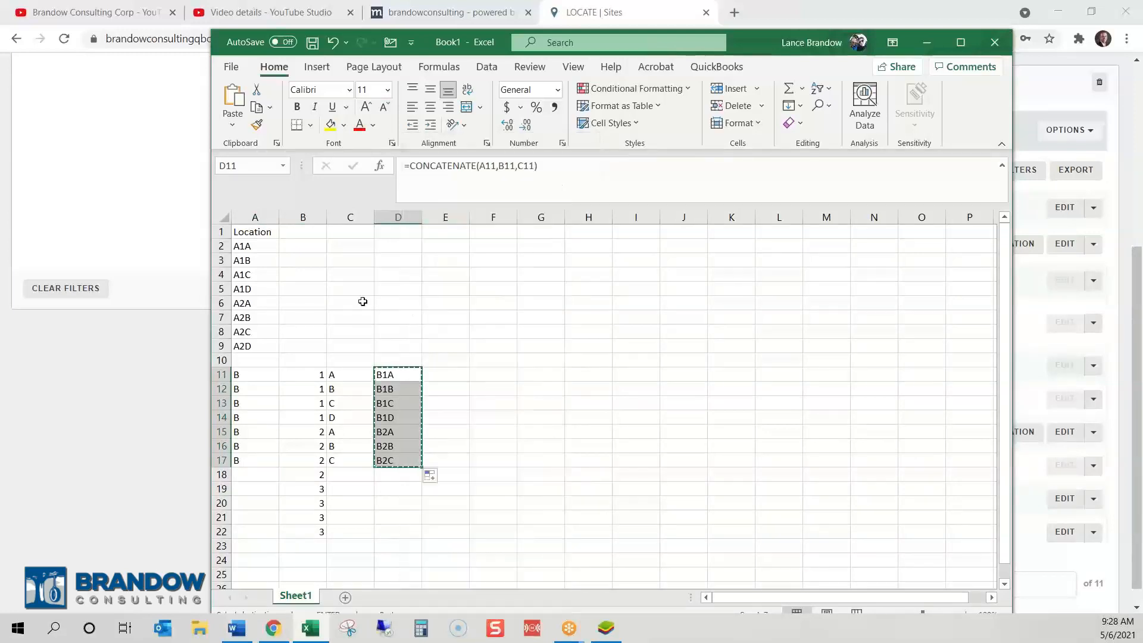
pyautogui.click(250, 361)
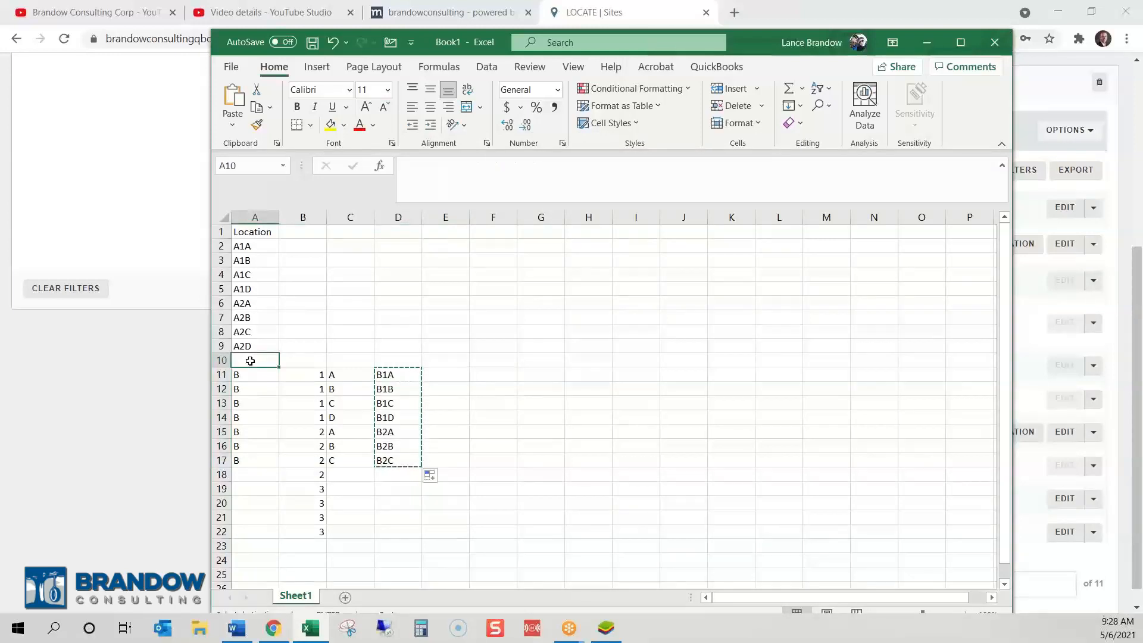
pyautogui.rightClick(250, 361)
pyautogui.click(310, 268)
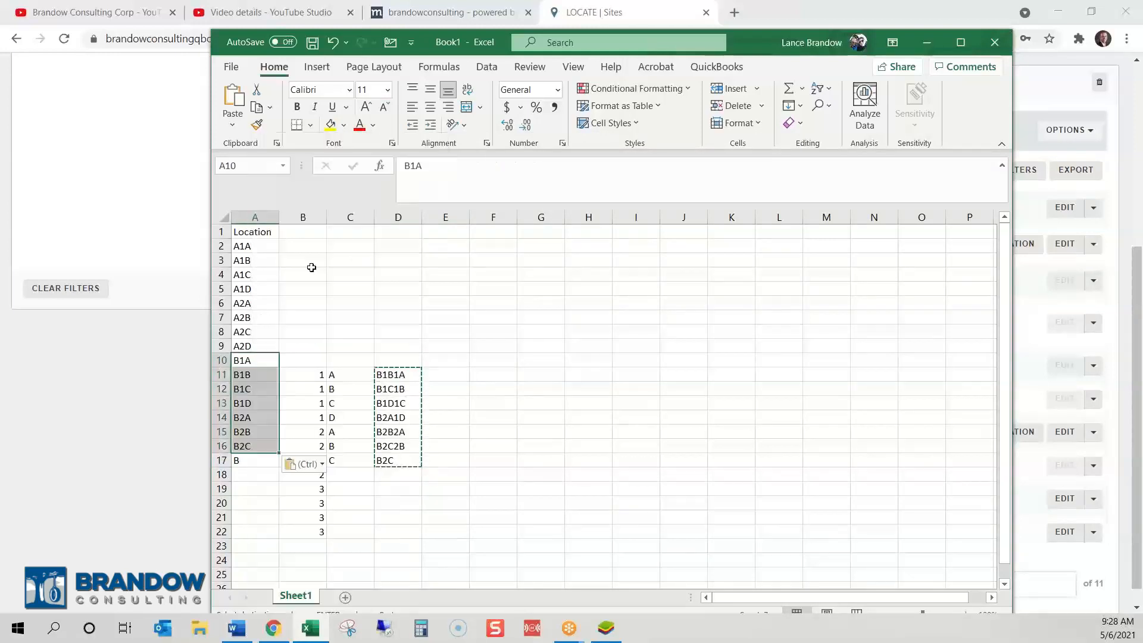
# Delete the helper columns B through D and remove the leftover B in row 17
pyautogui.press('Right')
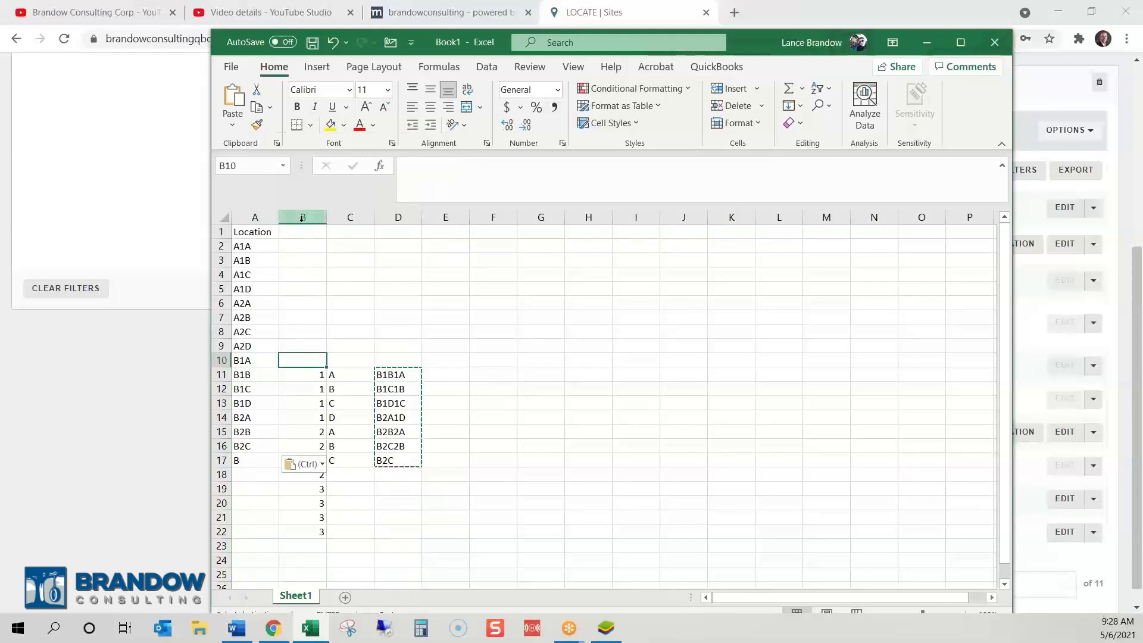
pyautogui.moveTo(302, 218); pyautogui.dragTo(399, 216)
pyautogui.rightClick(396, 361)
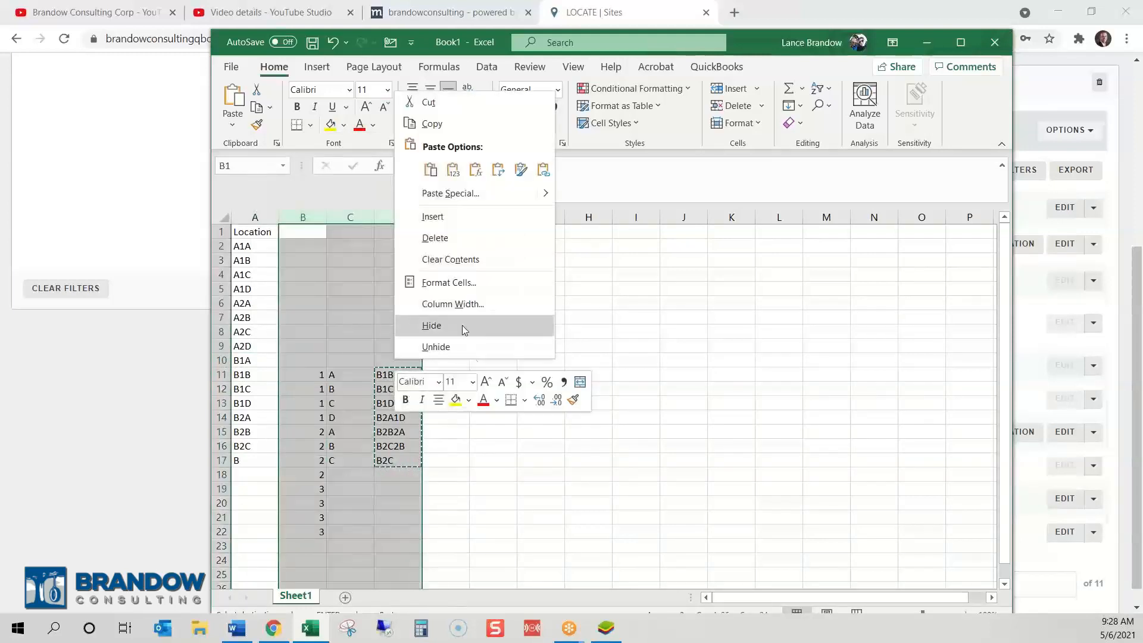
pyautogui.click(434, 237)
pyautogui.click(221, 461)
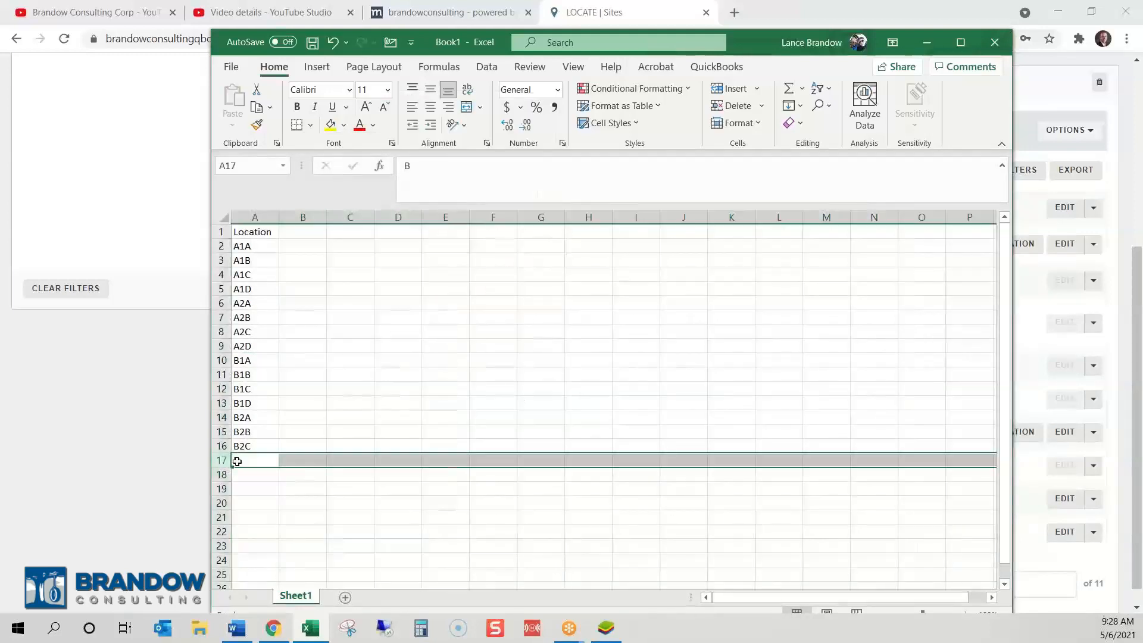
pyautogui.click(399, 347)
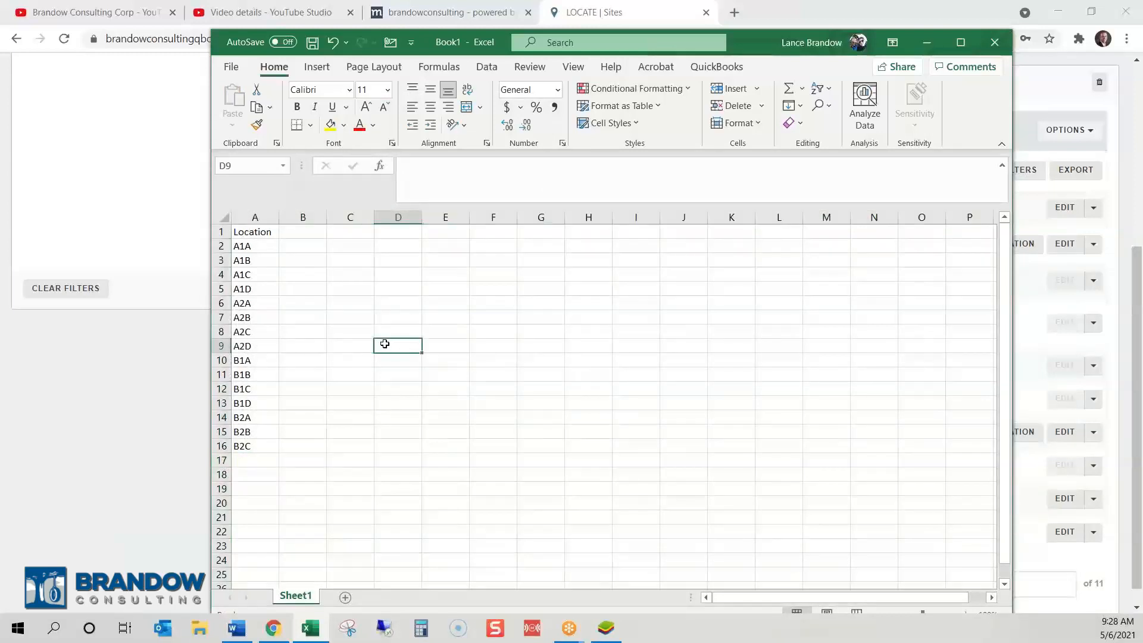
# Switch to LOCATE, open the Imports setup page and set the new import's type to Location
pyautogui.click(123, 130)
pyautogui.scroll(5, 843, 396)
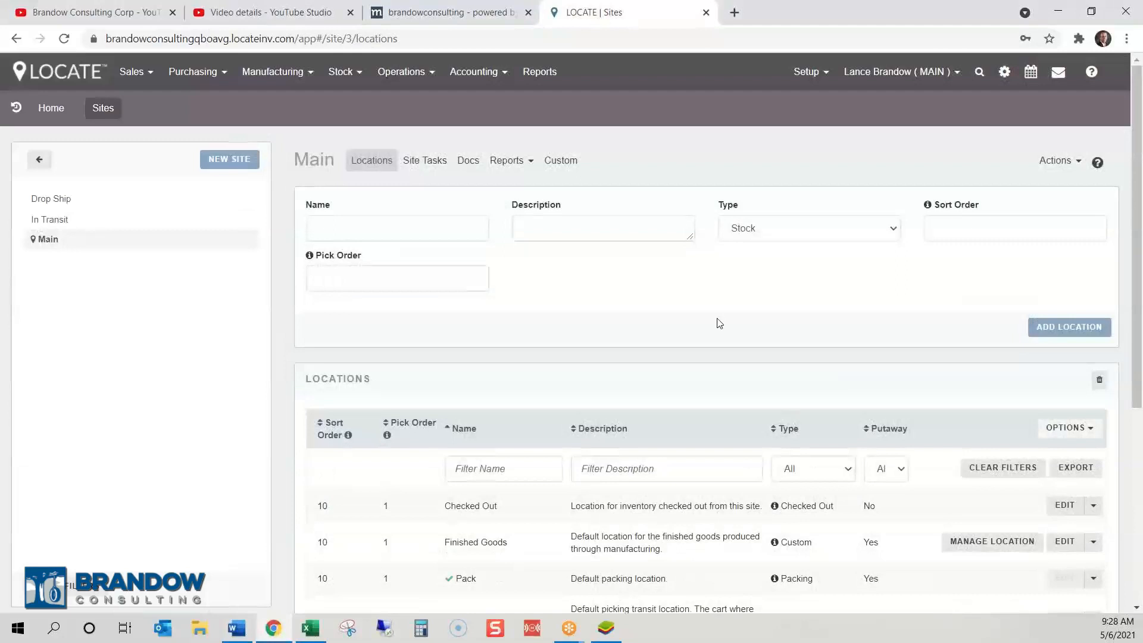
pyautogui.click(803, 76)
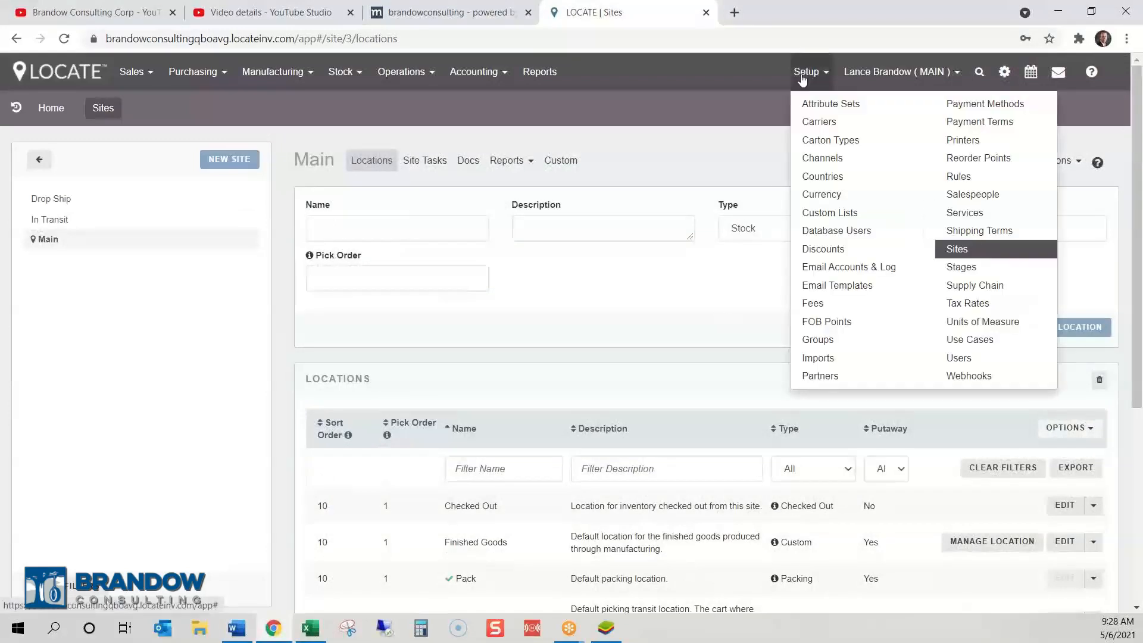
pyautogui.click(810, 358)
pyautogui.click(533, 241)
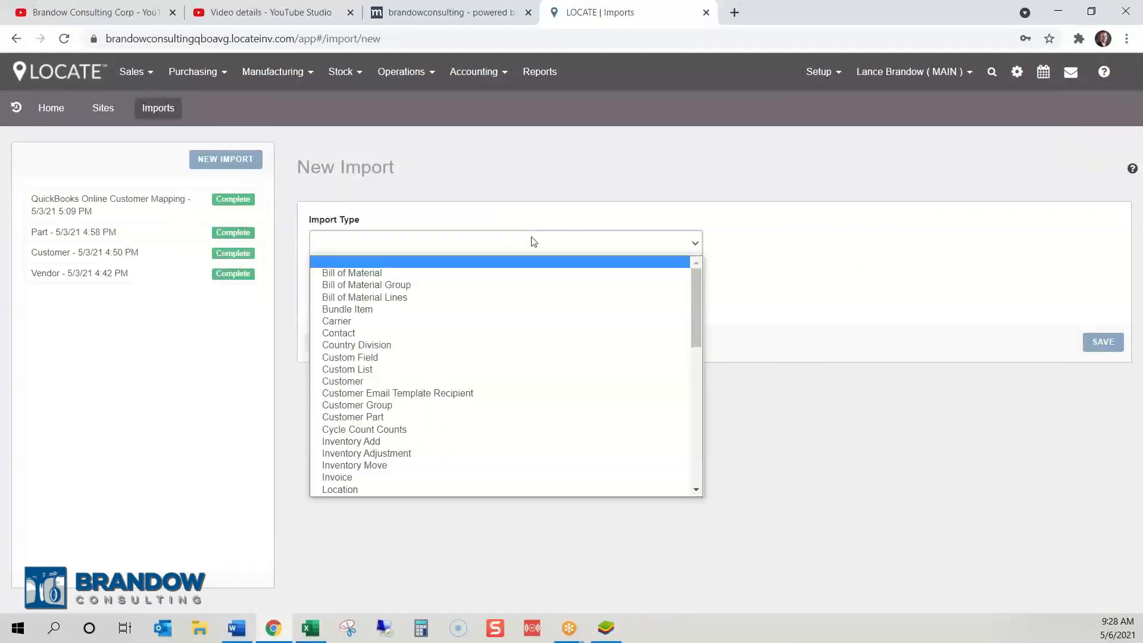
pyautogui.scroll(-10, 435, 420)
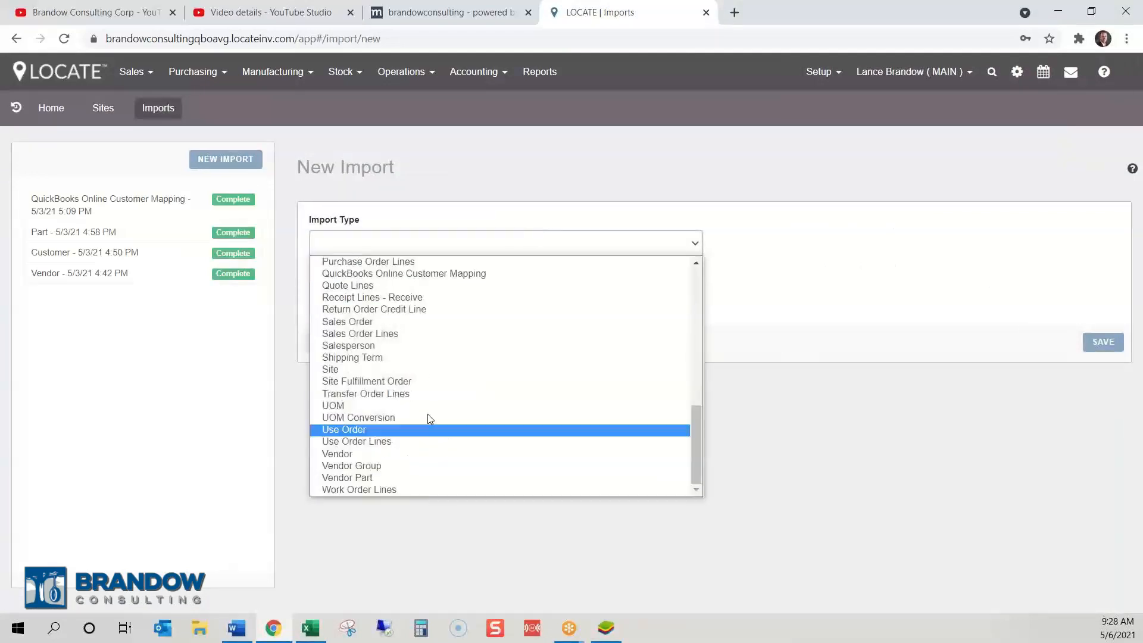
pyautogui.scroll(10, 422, 423)
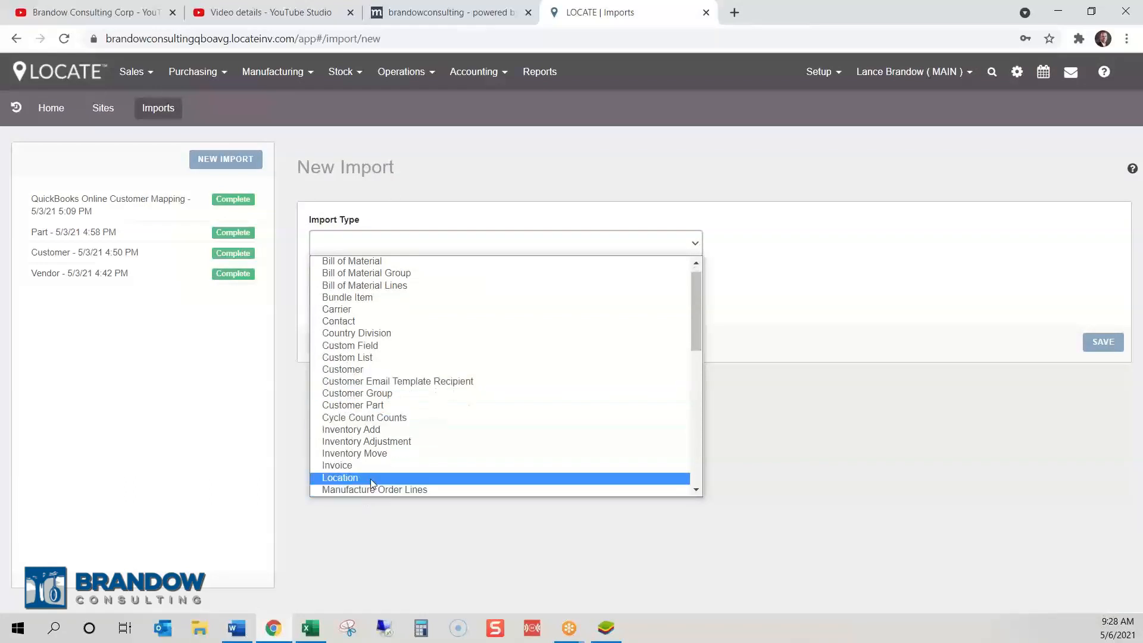
pyautogui.click(370, 479)
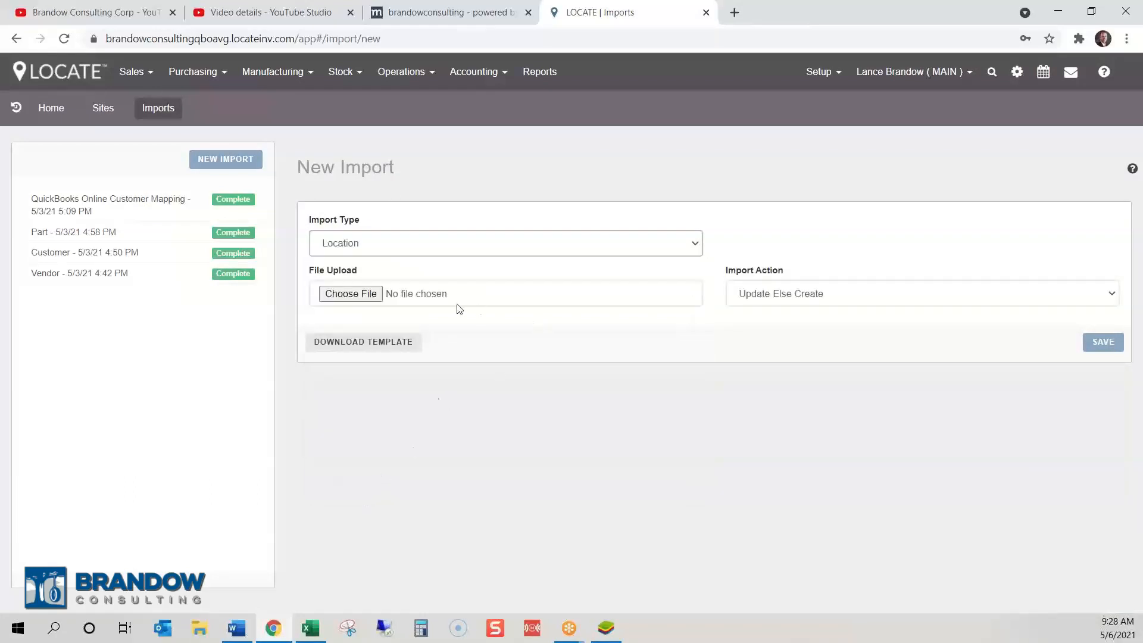
# Back in the Excel workbook, add a Site column in B and fill it with Main for every location down to row 16
pyautogui.click(313, 635)
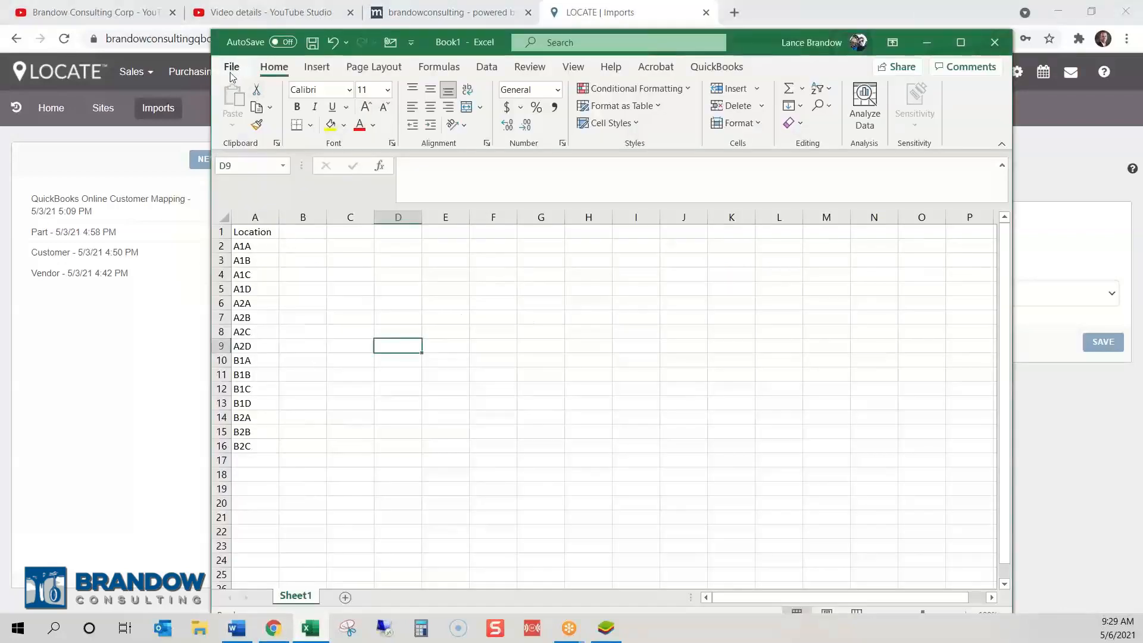
pyautogui.click(307, 228)
pyautogui.write('Site')
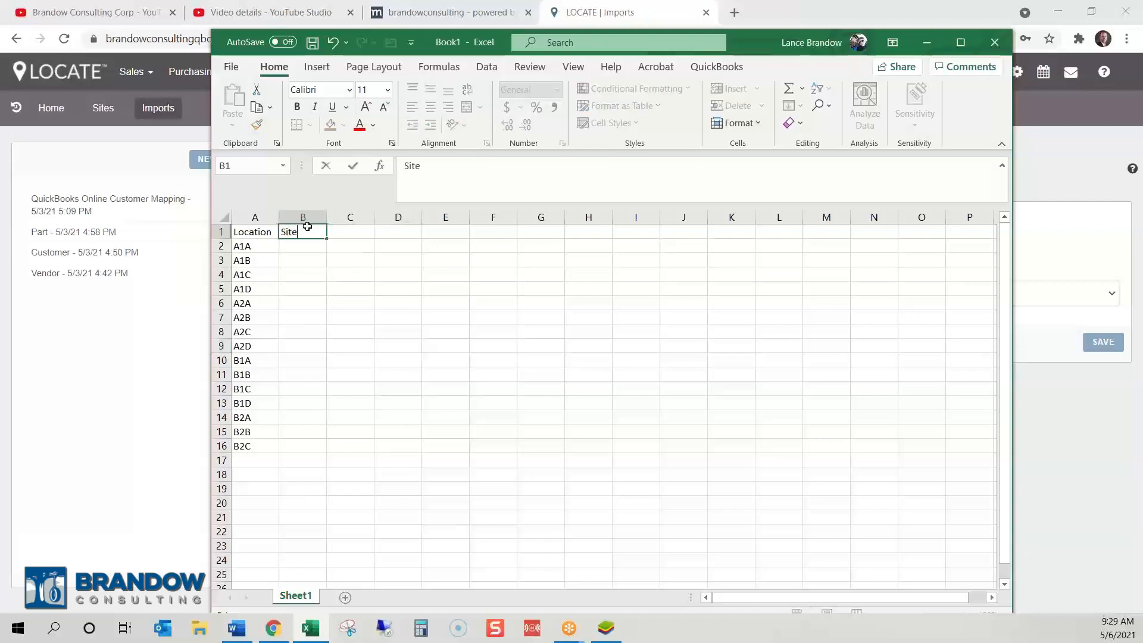
pyautogui.press('Return')
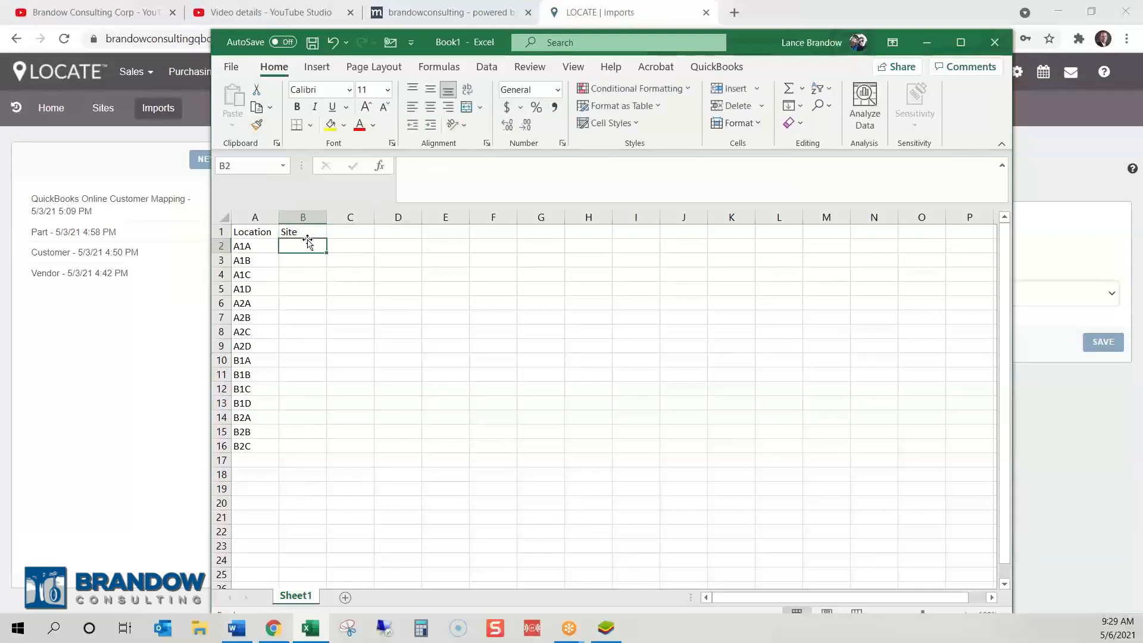
pyautogui.write('Main')
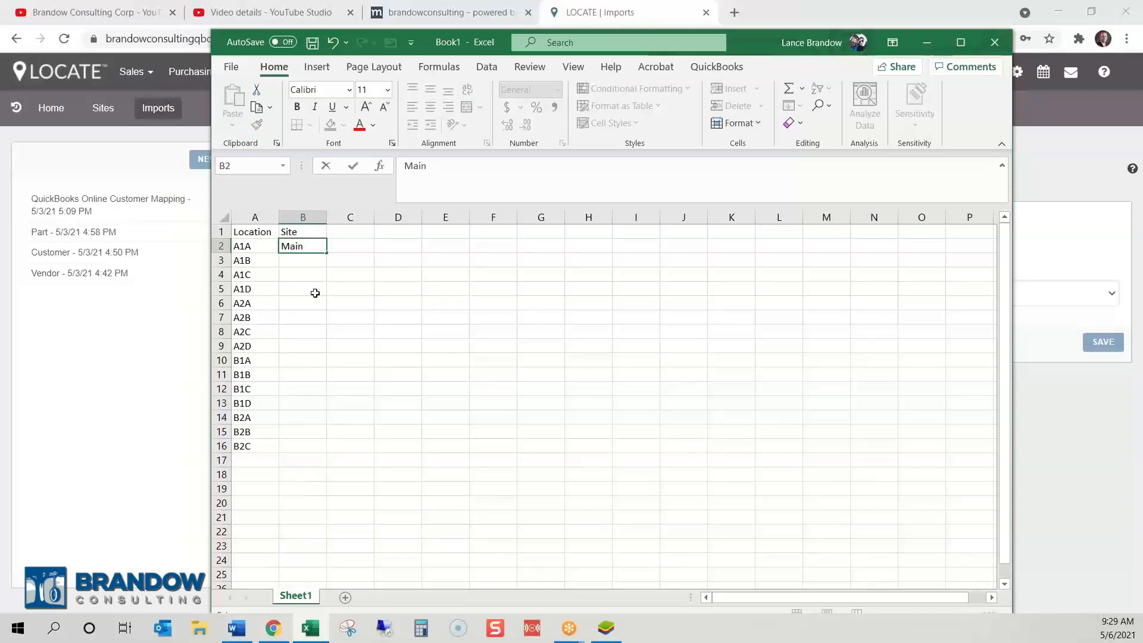
pyautogui.click(302, 318)
pyautogui.click(305, 249)
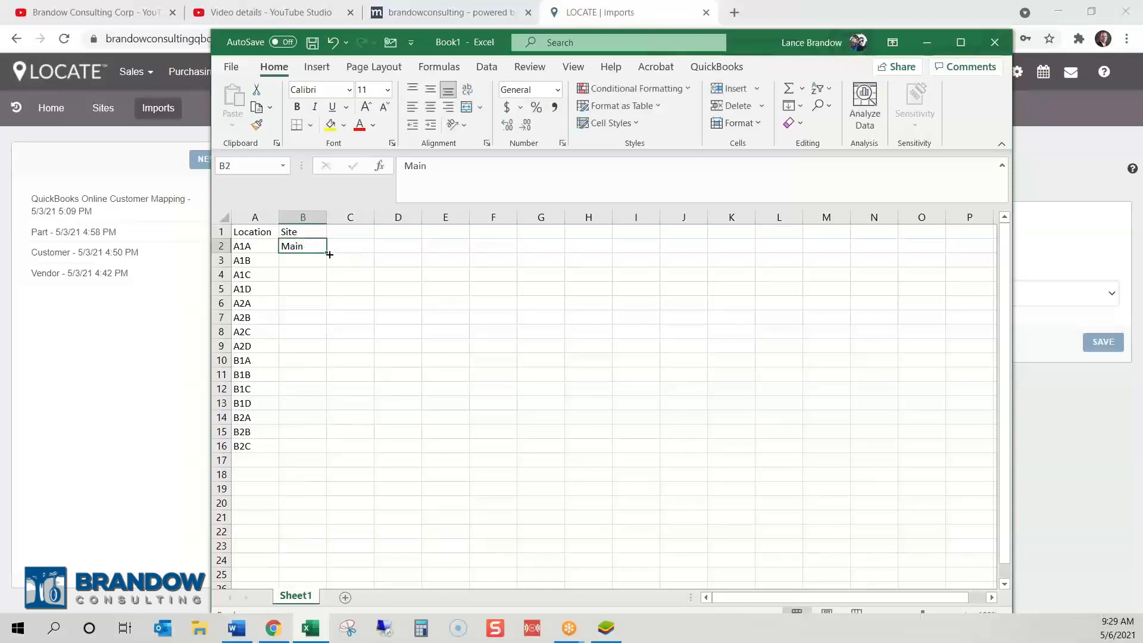
pyautogui.doubleClick(327, 255)
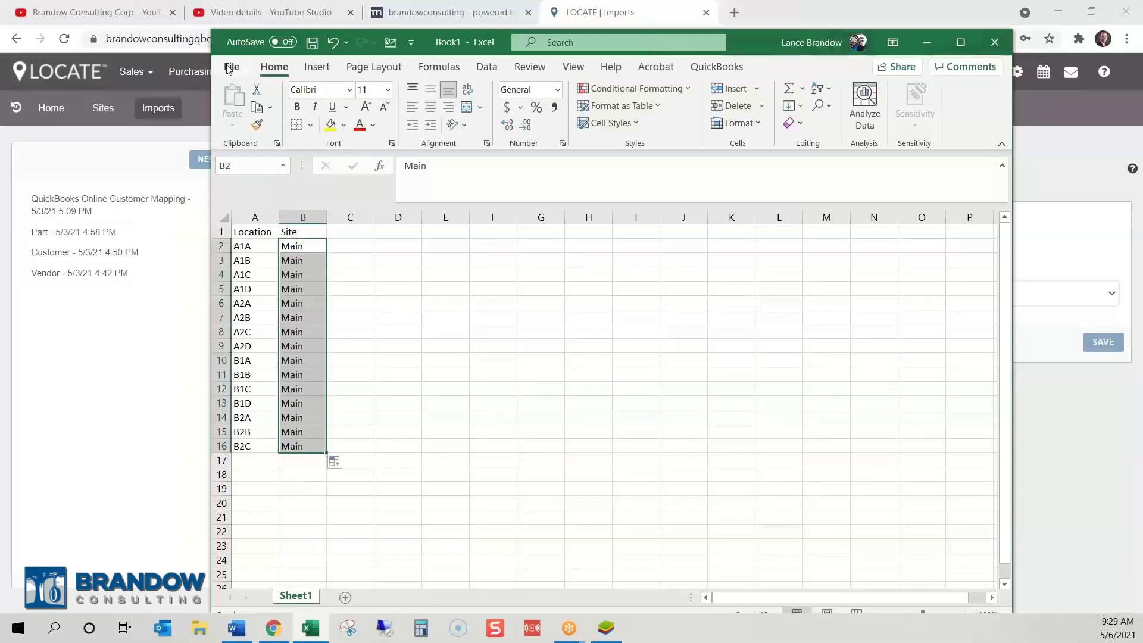
# Save the workbook to the Desktop as Location in CSV (Comma delimited) format
pyautogui.click(229, 70)
pyautogui.click(260, 267)
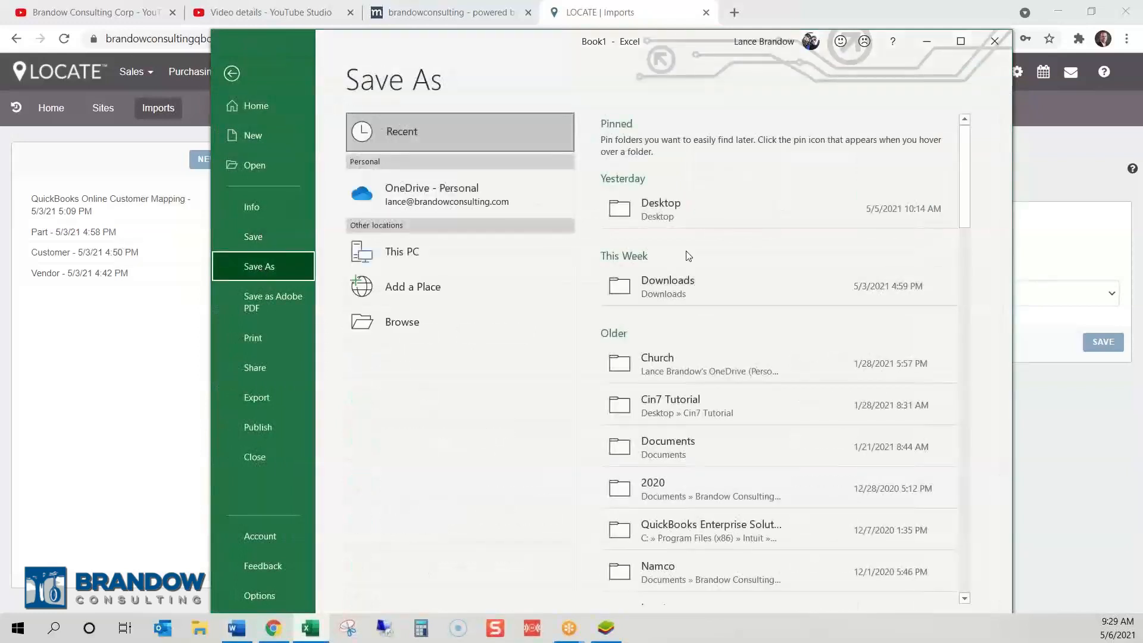
pyautogui.click(647, 209)
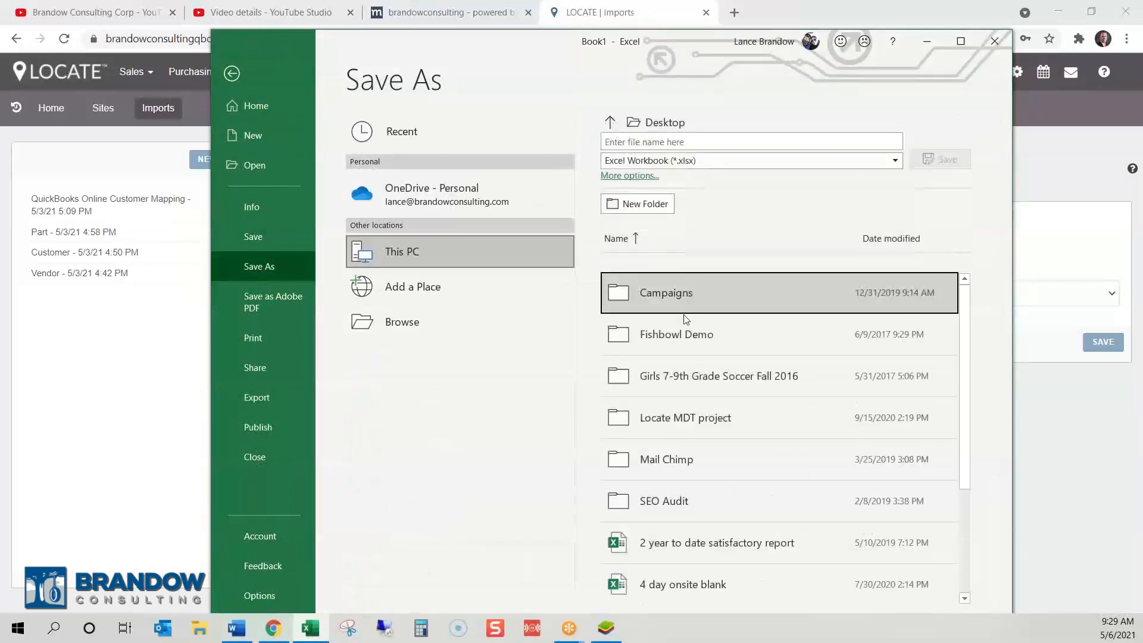
pyautogui.click(690, 143)
pyautogui.write('Location')
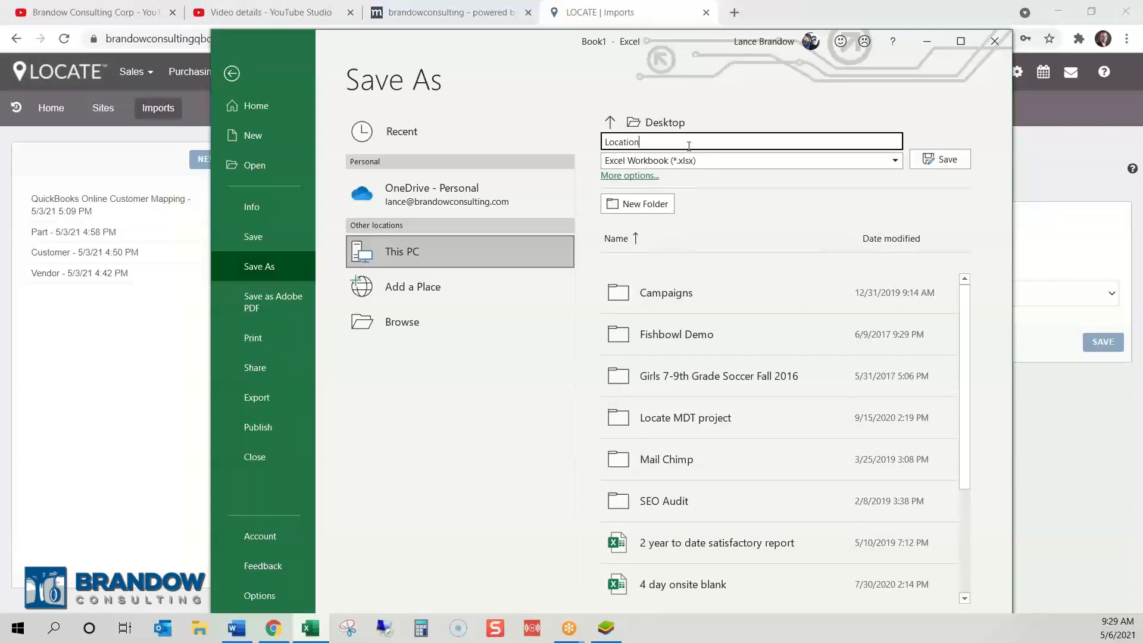
pyautogui.click(895, 160)
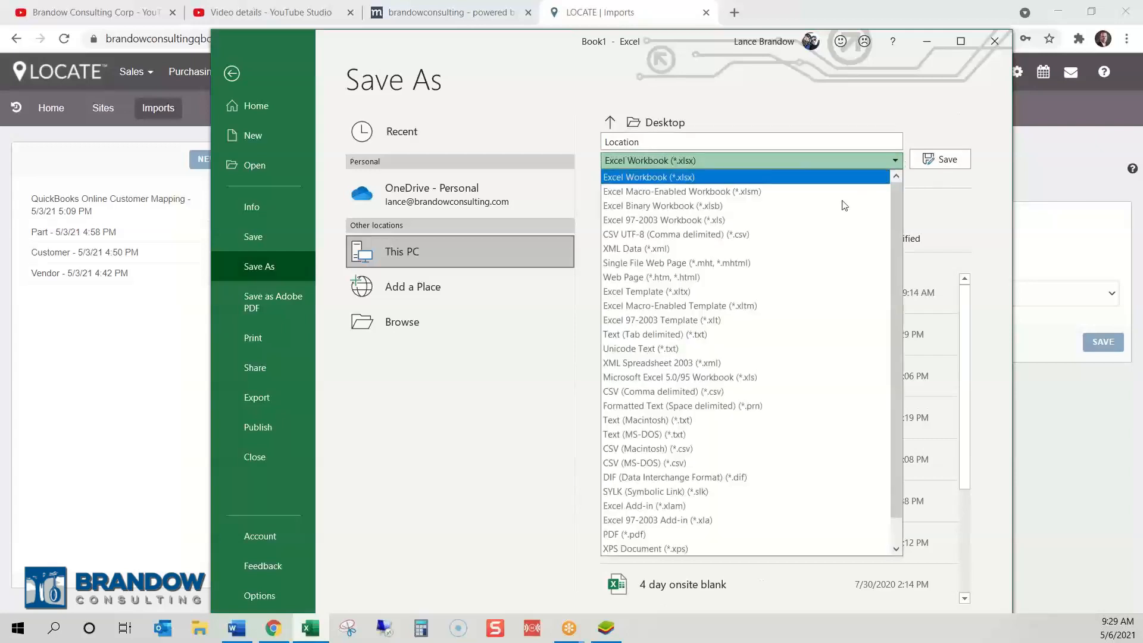
pyautogui.click(682, 392)
pyautogui.click(941, 159)
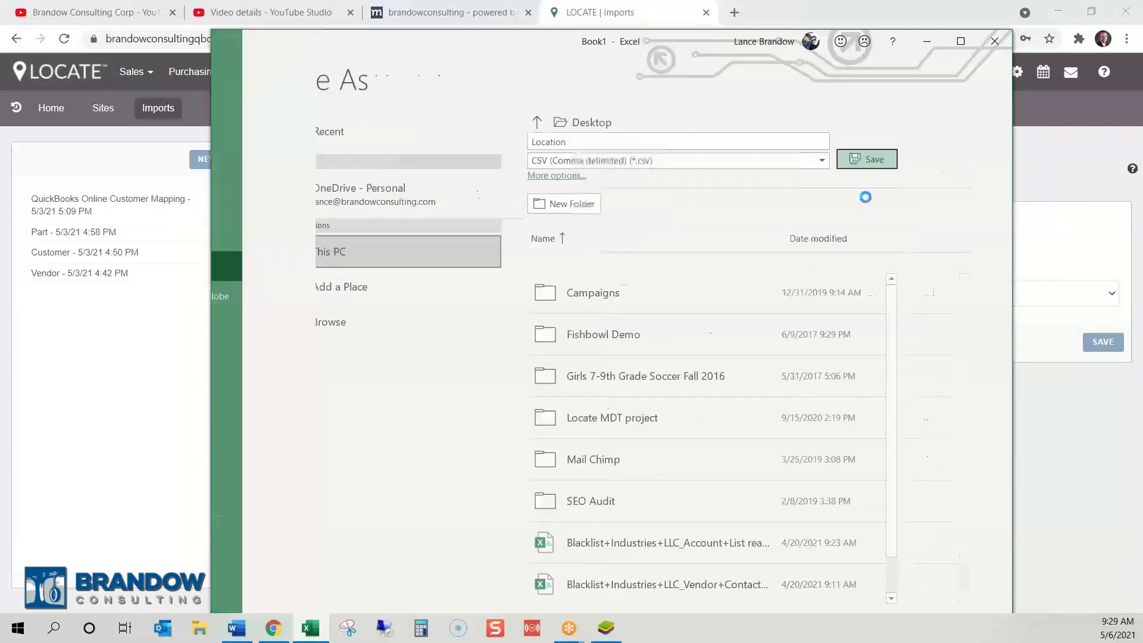
# Back in LOCATE, choose Location.csv from this PC's Desktop as the upload file for the new import
pyautogui.click(161, 441)
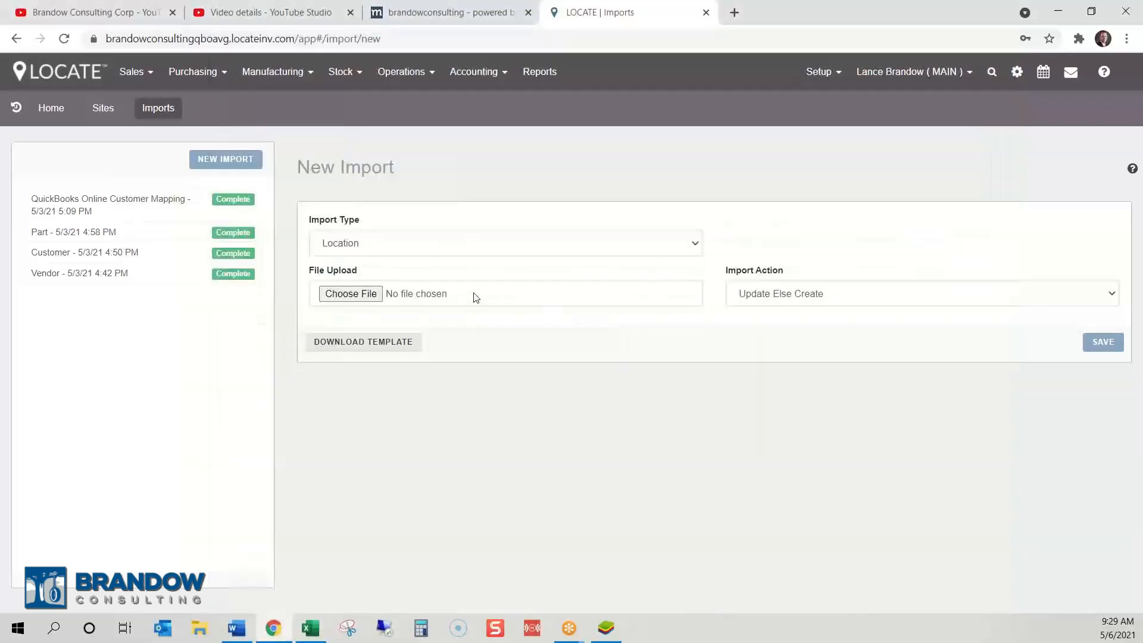
pyautogui.click(350, 294)
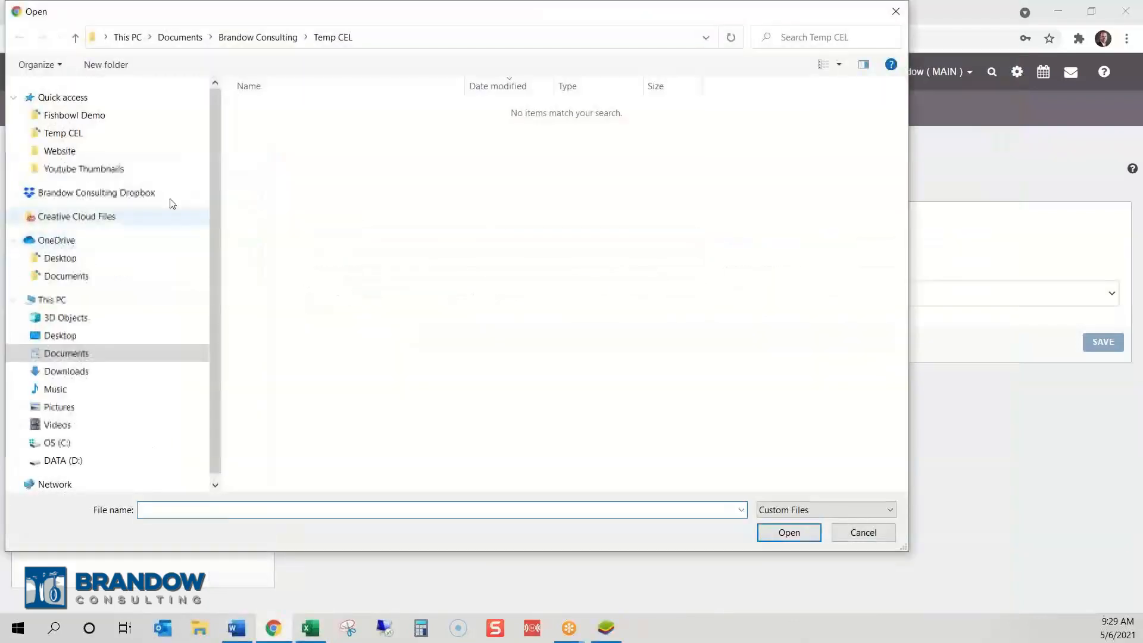
pyautogui.click(97, 257)
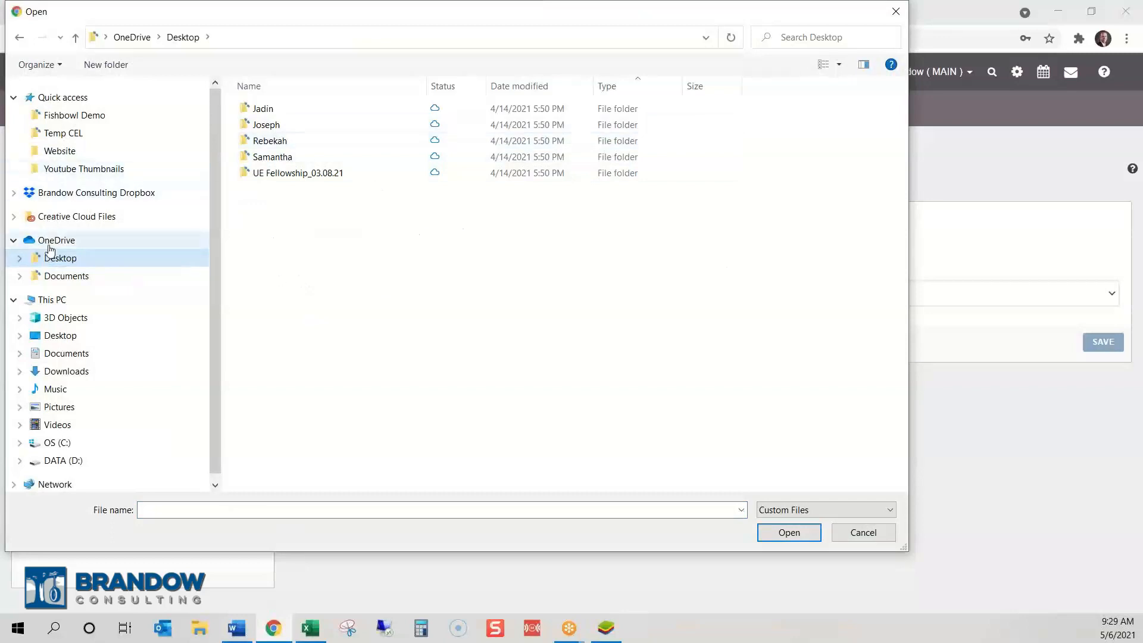
pyautogui.click(48, 335)
pyautogui.click(265, 269)
pyautogui.click(789, 533)
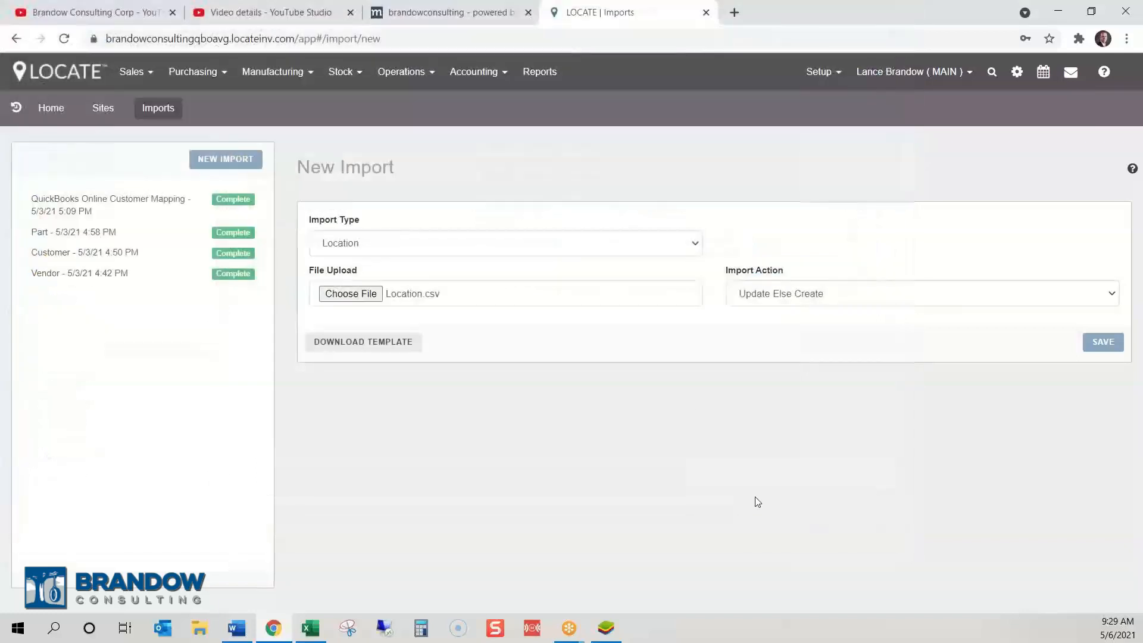
# Set the import action to Create Only and save the new Location import
pyautogui.click(1108, 295)
pyautogui.click(840, 326)
pyautogui.click(1101, 342)
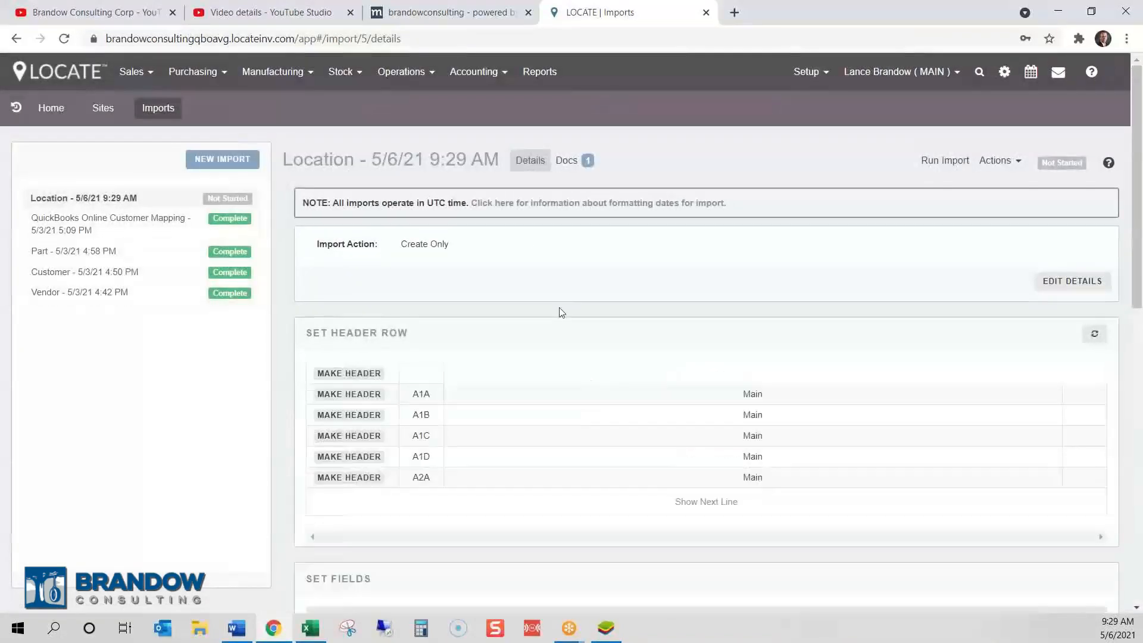
# Map the import's required Name field to the Location column of the CSV
pyautogui.scroll(-5, 534, 253)
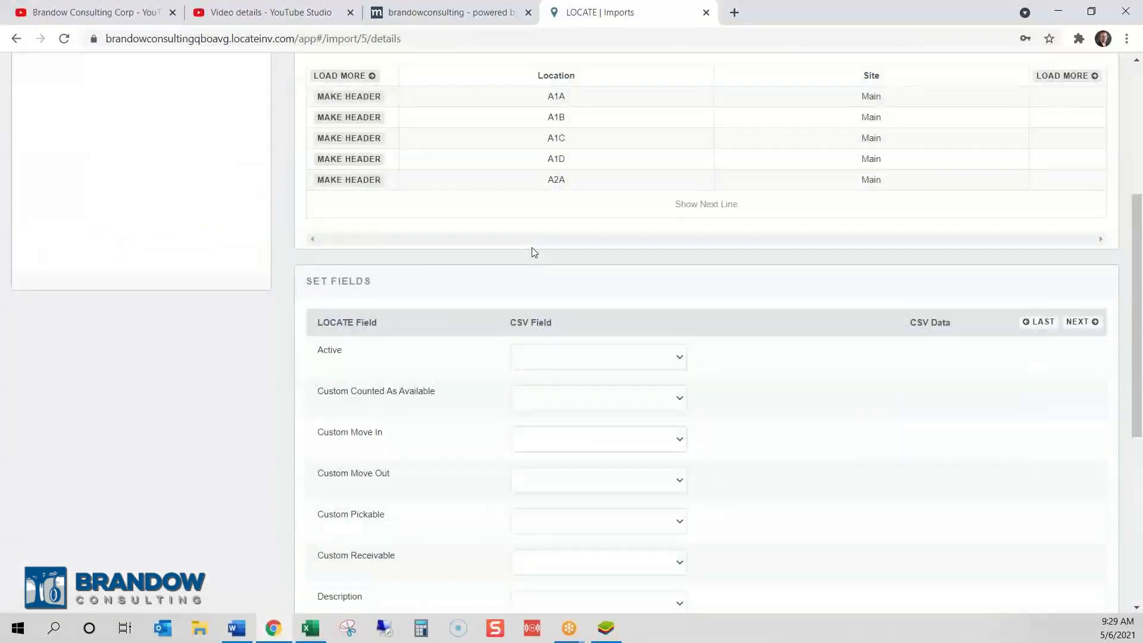
pyautogui.scroll(-5, 534, 252)
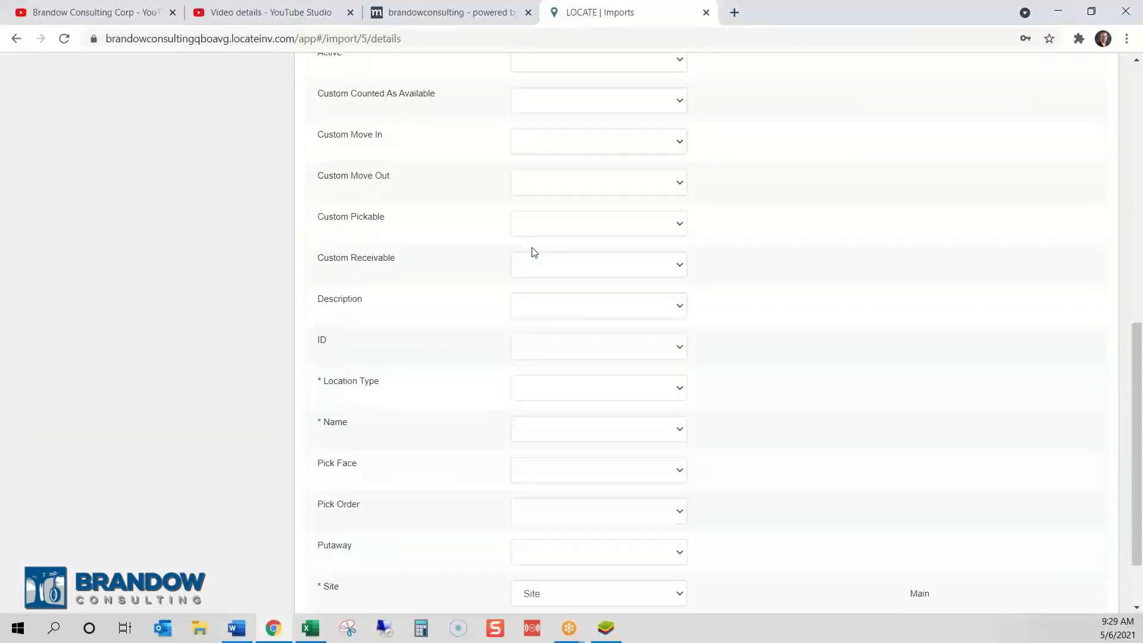
pyautogui.click(597, 432)
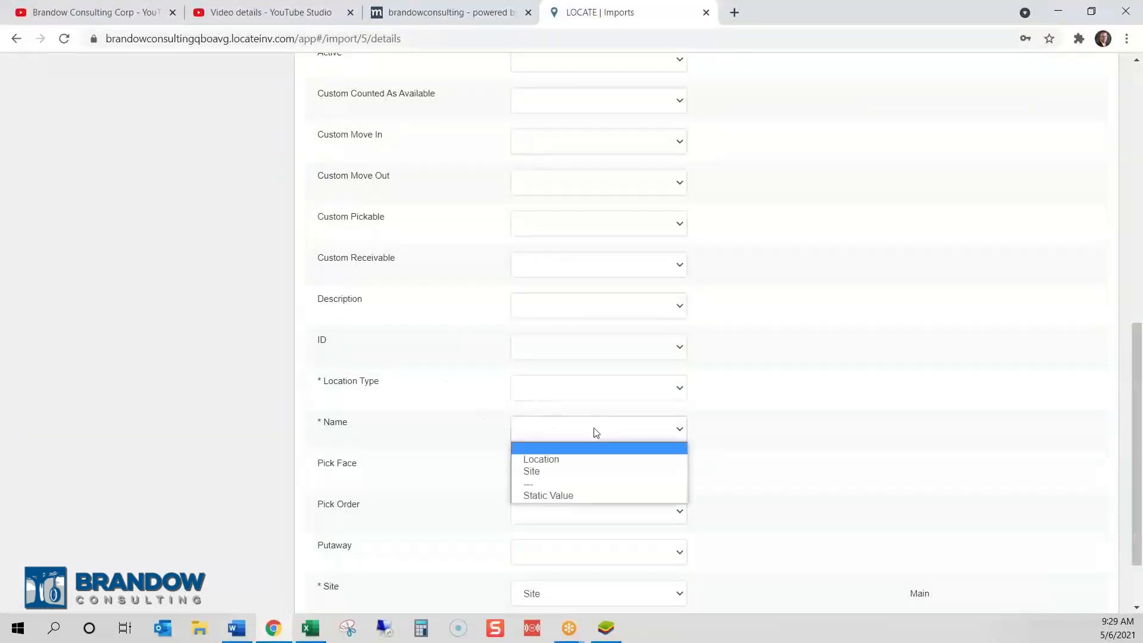
pyautogui.click(563, 462)
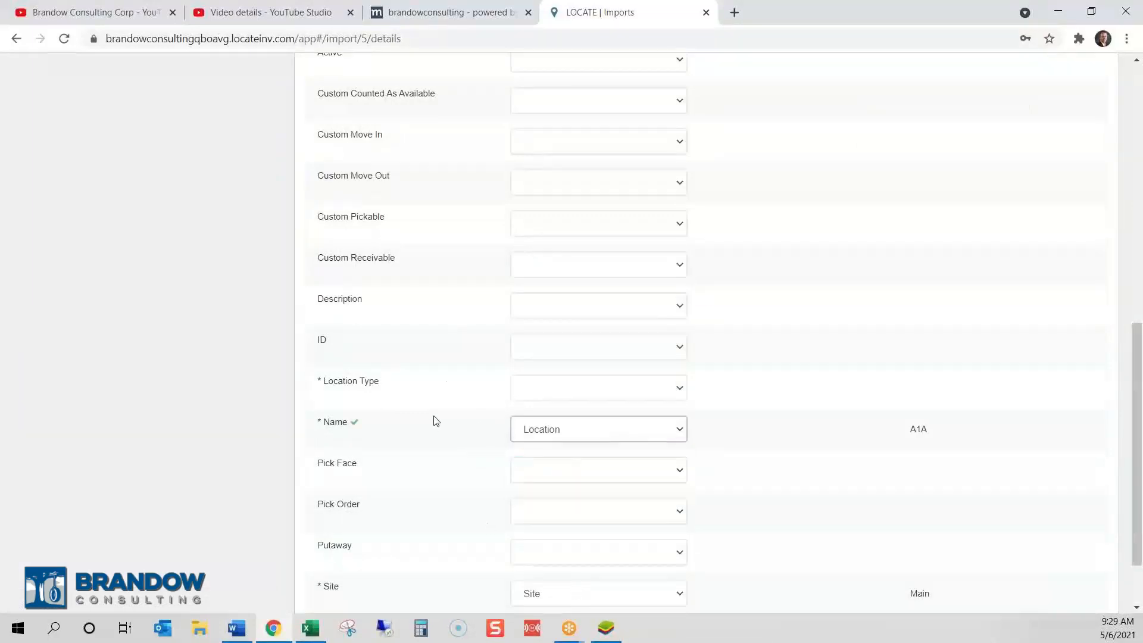
# Check the choices for the Location Type field, and look up the types used in the Main site's locations list
pyautogui.click(570, 390)
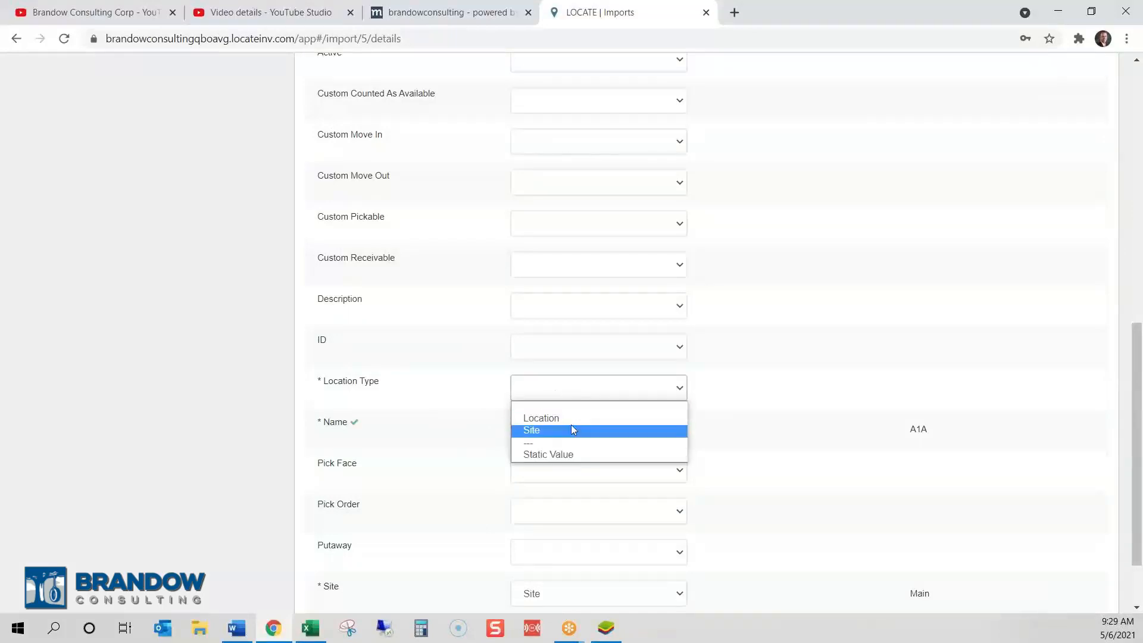
pyautogui.click(154, 336)
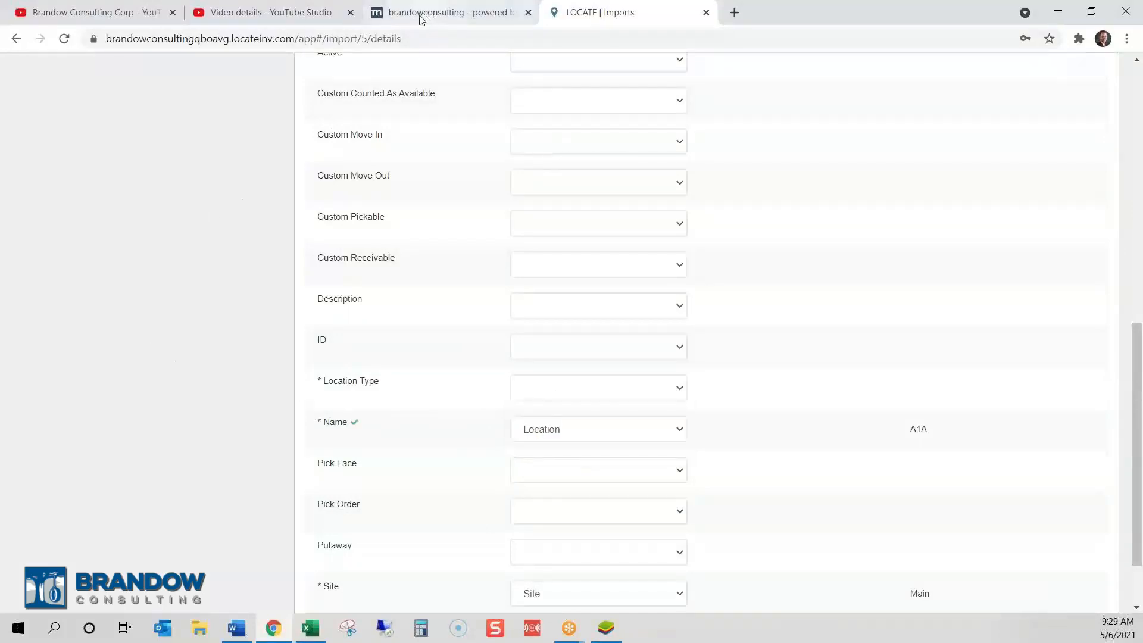
pyautogui.scroll(15, 238, 166)
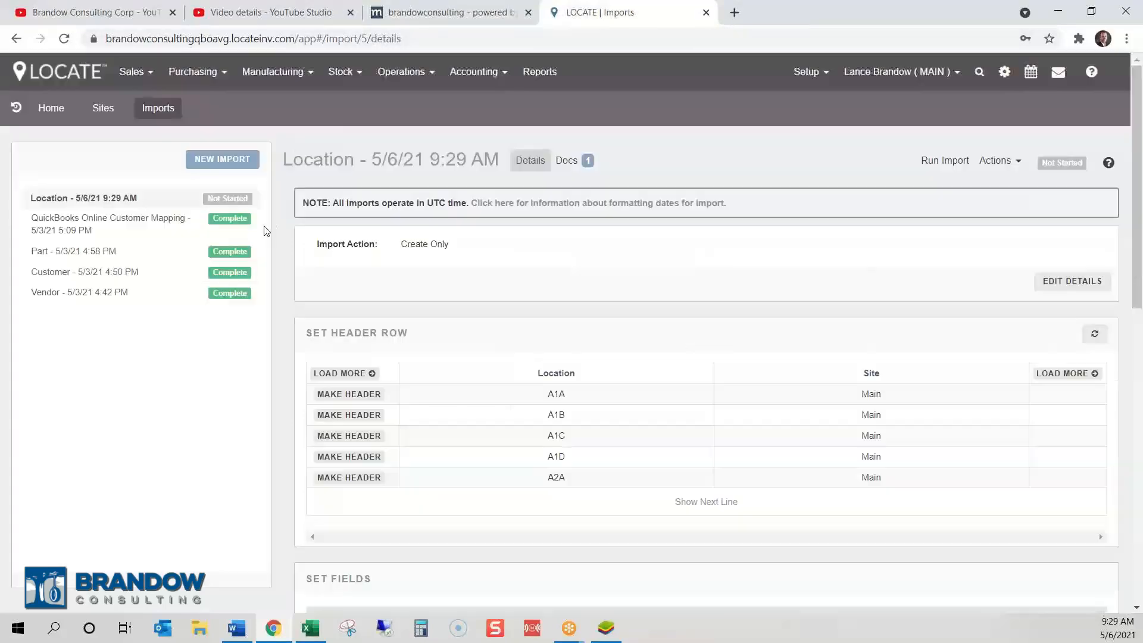
pyautogui.click(102, 109)
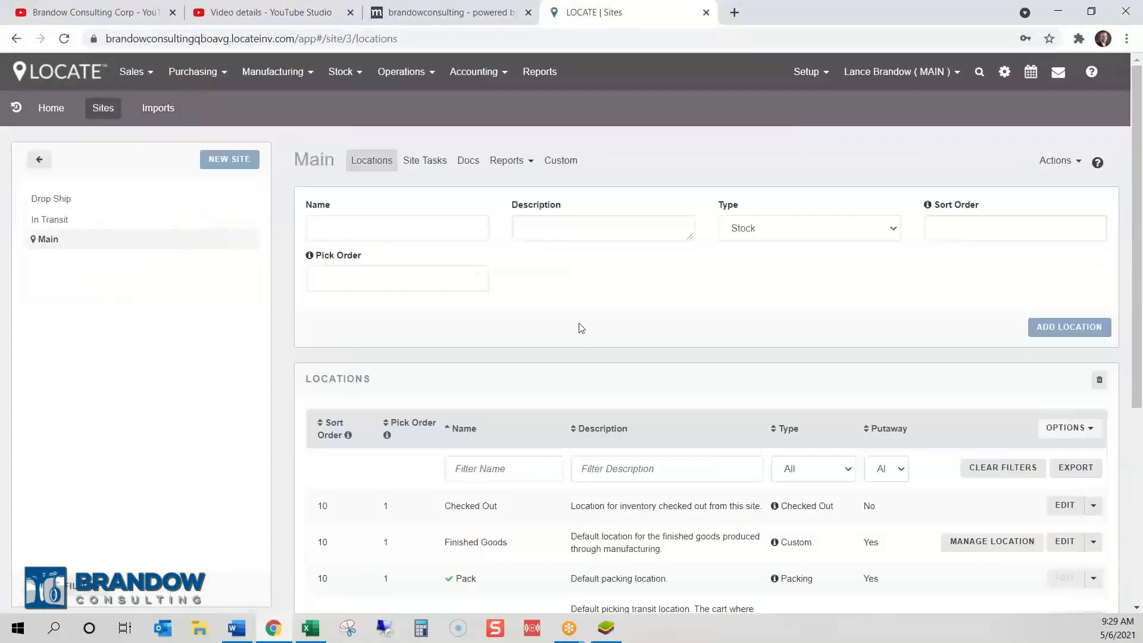
pyautogui.scroll(-5, 581, 328)
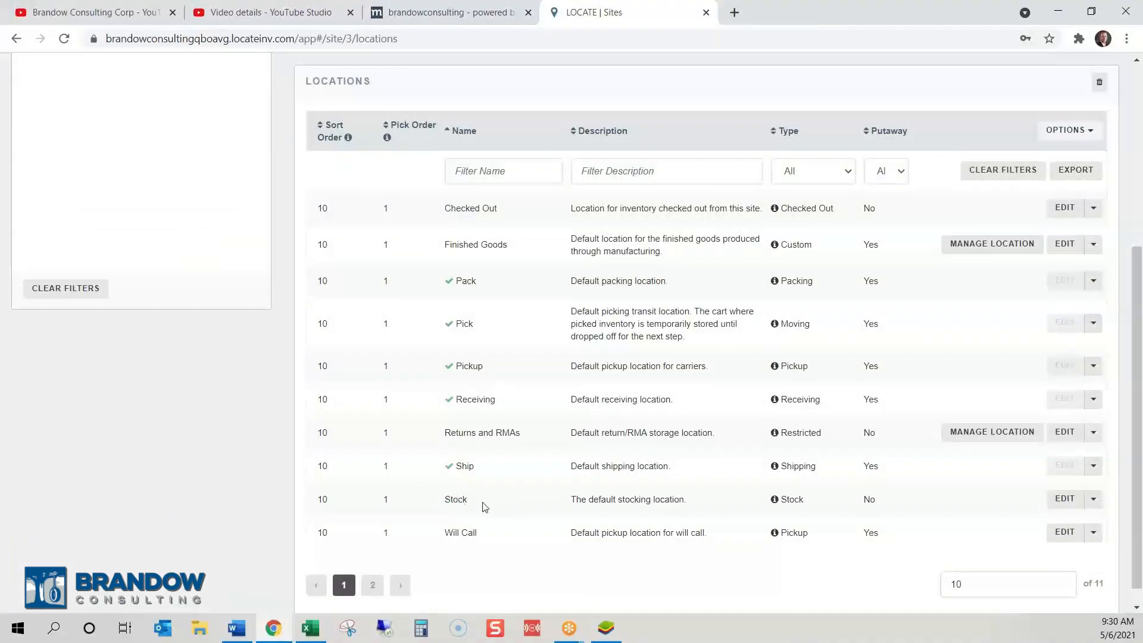
# Switch to the Excel Location sheet and enter the heading Location Type in C1
pyautogui.click(324, 626)
pyautogui.click(343, 231)
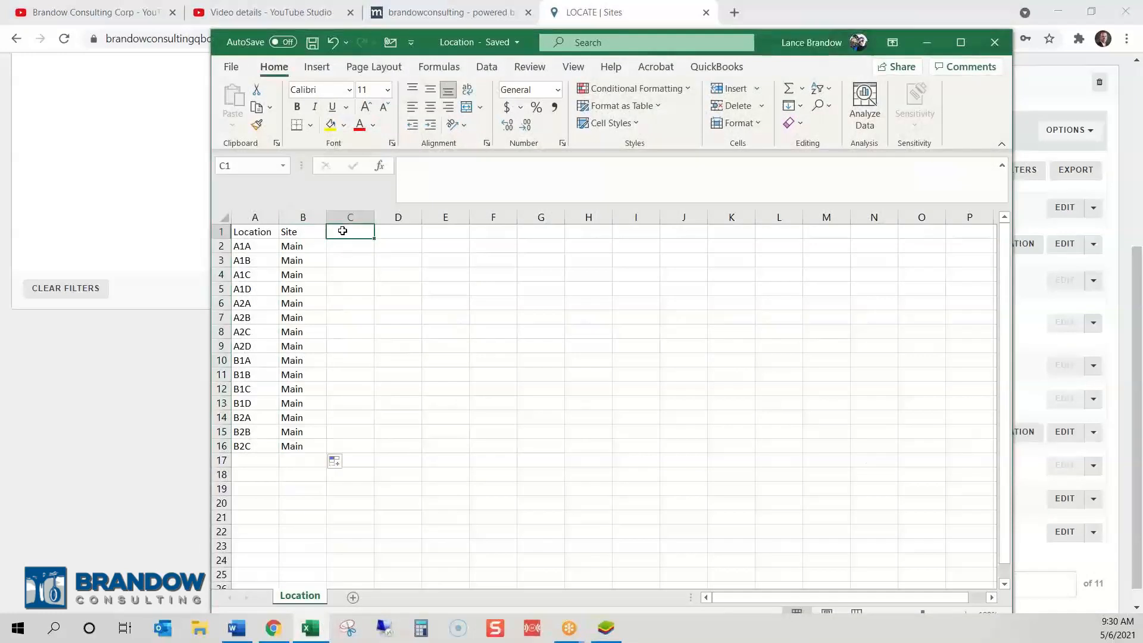
pyautogui.write('stock')
pyautogui.press('Return')
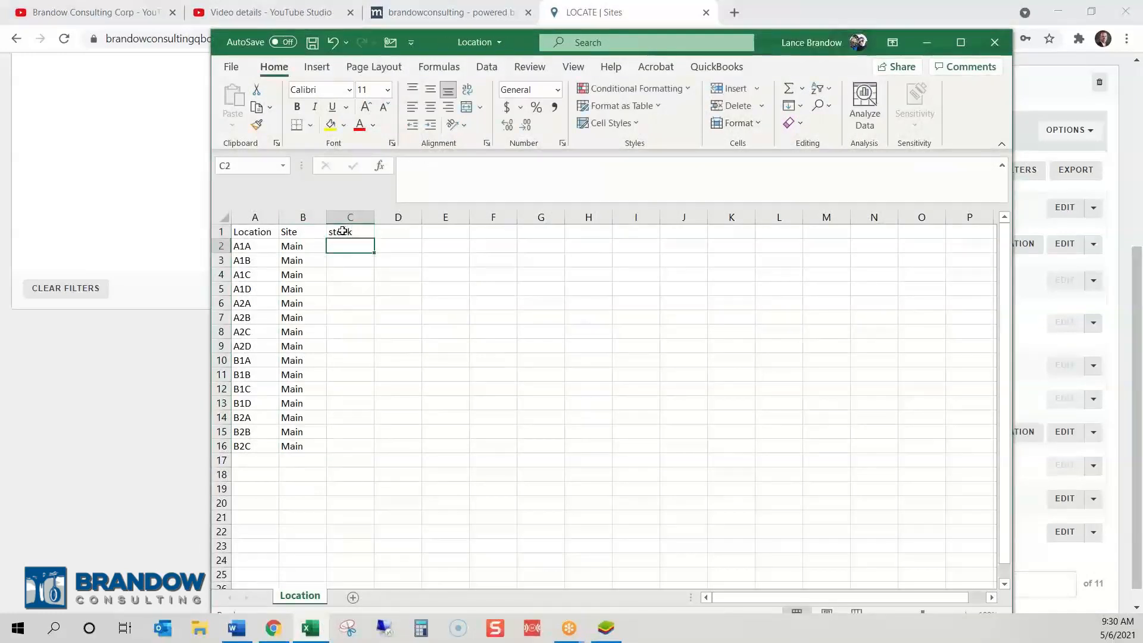
pyautogui.click(343, 231)
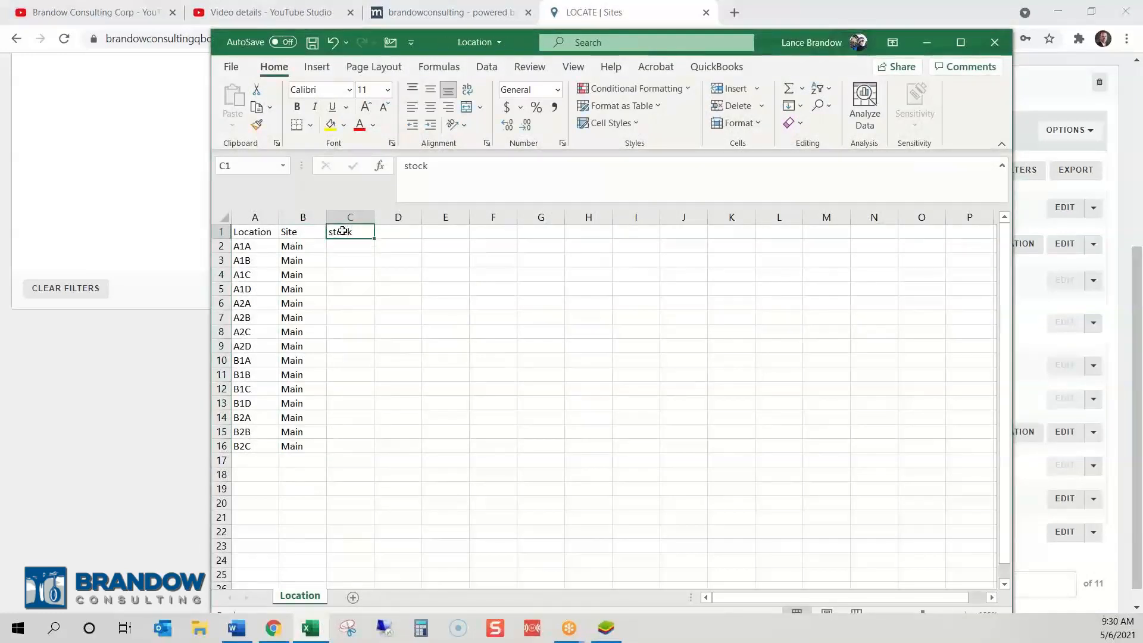
pyautogui.write('LocationTye')
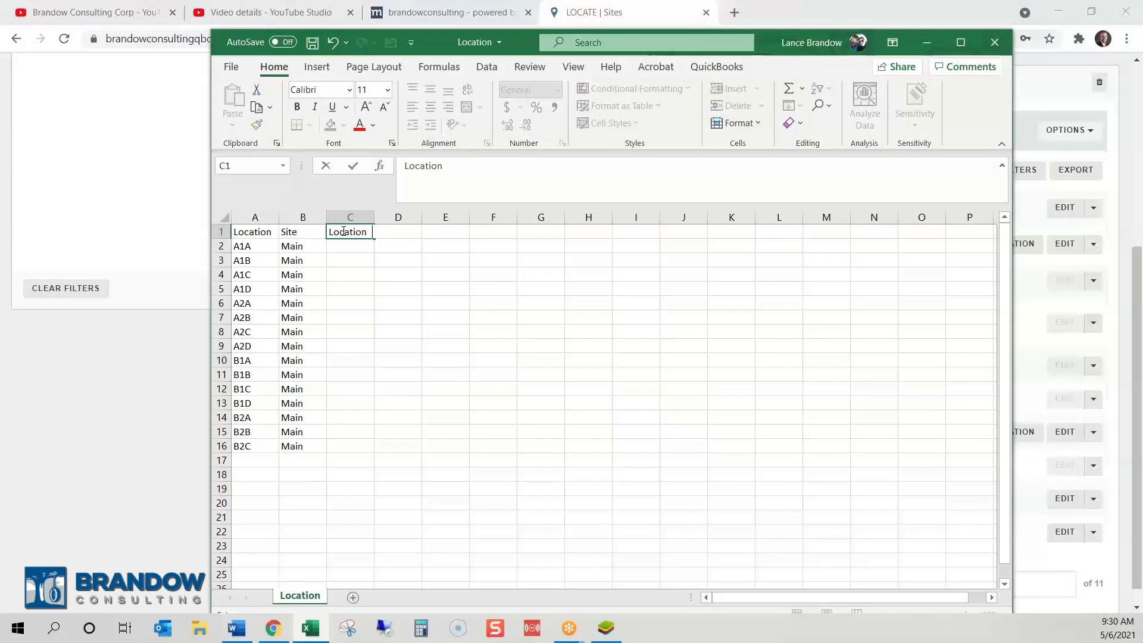
pyautogui.write('ype')
pyautogui.press('Tab')
pyautogui.press('Return')
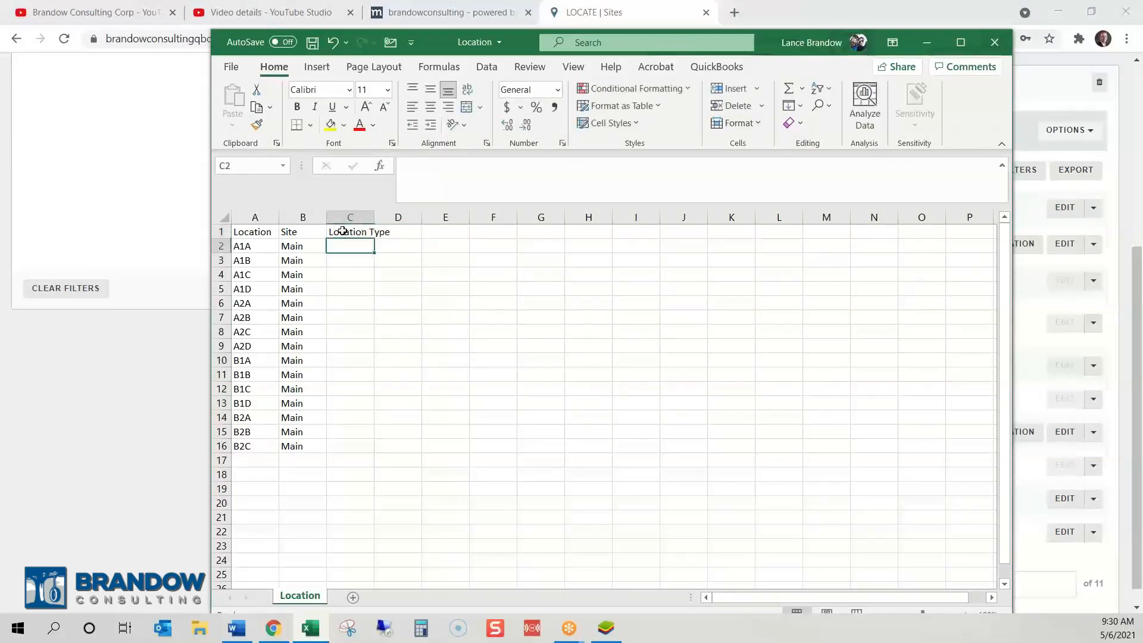
# Enter Stock as the first location type in C2 and fill it down to row 16
pyautogui.write('Stock')
pyautogui.press('Return')
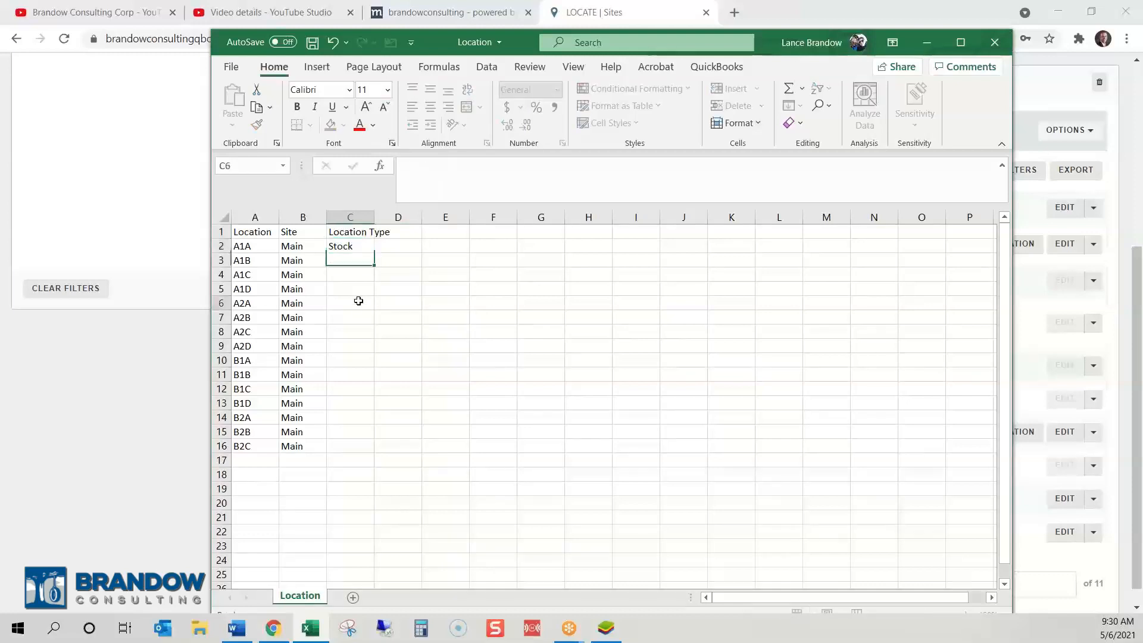
pyautogui.click(361, 246)
pyautogui.moveTo(377, 254); pyautogui.dragTo(371, 433)
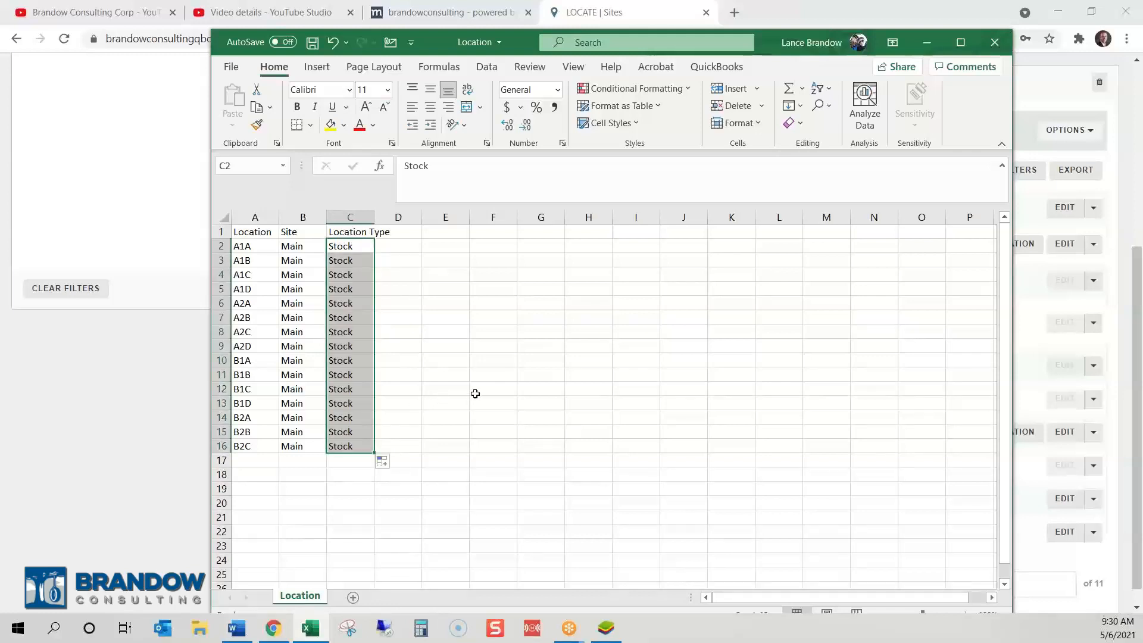
# Return to the Main site's locations in LOCATE and examine the properties of the Will Call location's type
pyautogui.click(618, 11)
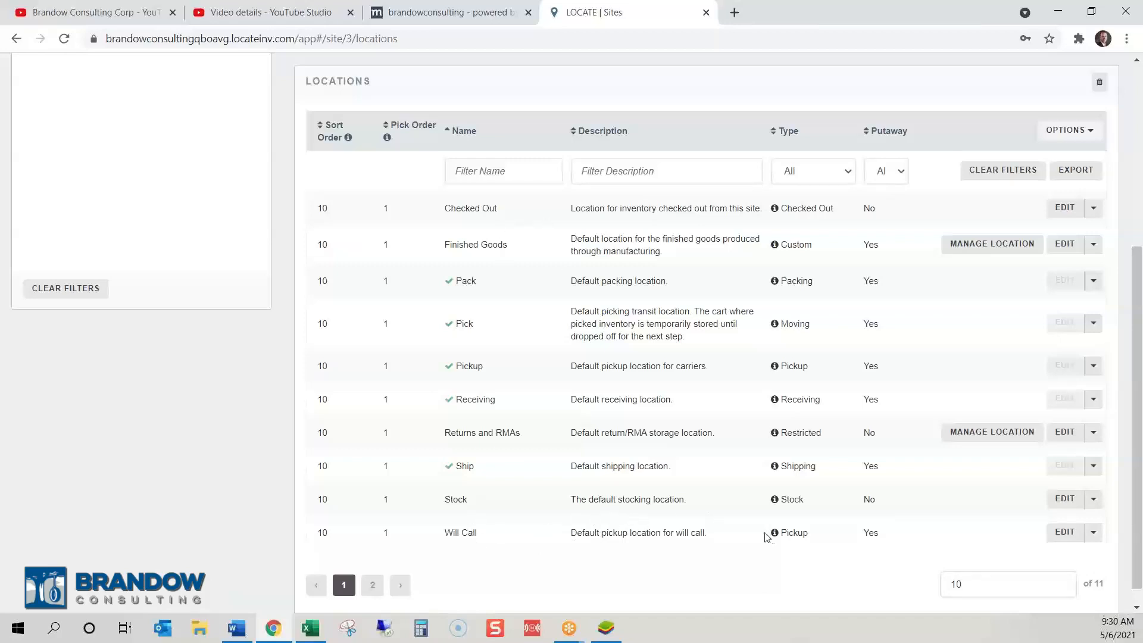
pyautogui.moveTo(773, 535)
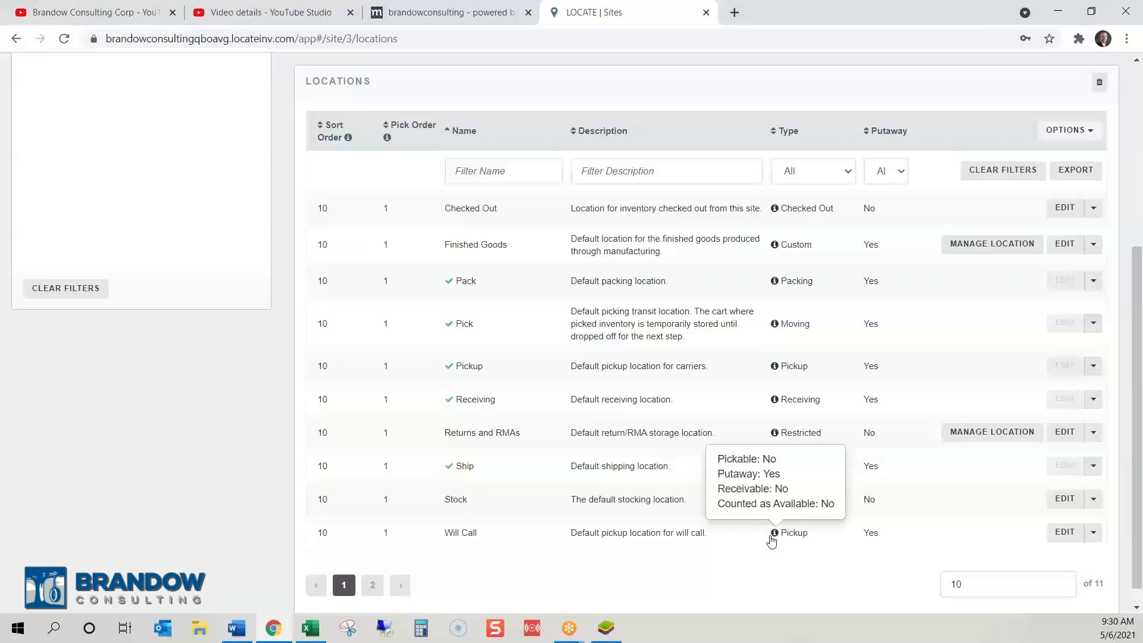
# Start a new Main site location named Custom and set its type to Custom
pyautogui.scroll(5, 656, 532)
pyautogui.click(409, 224)
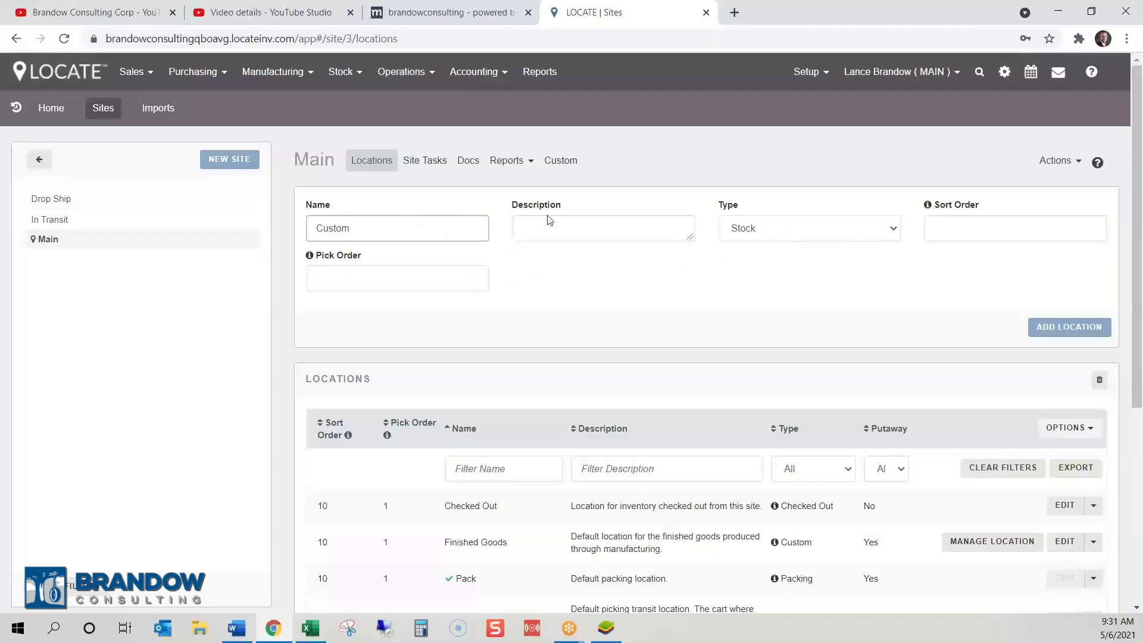
pyautogui.click(894, 230)
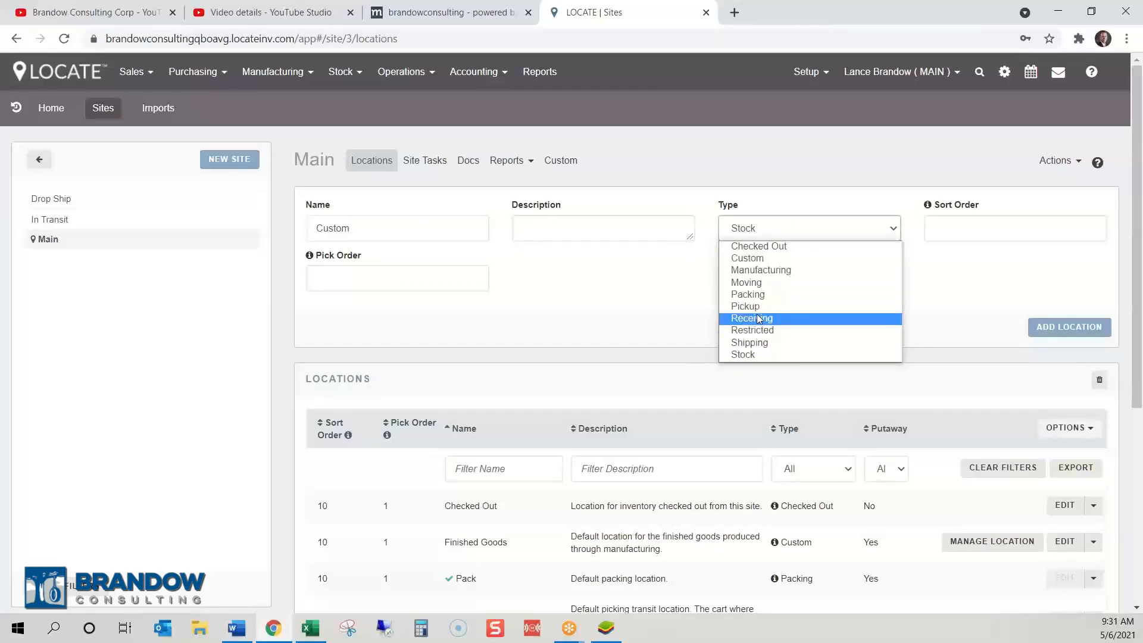
pyautogui.click(748, 258)
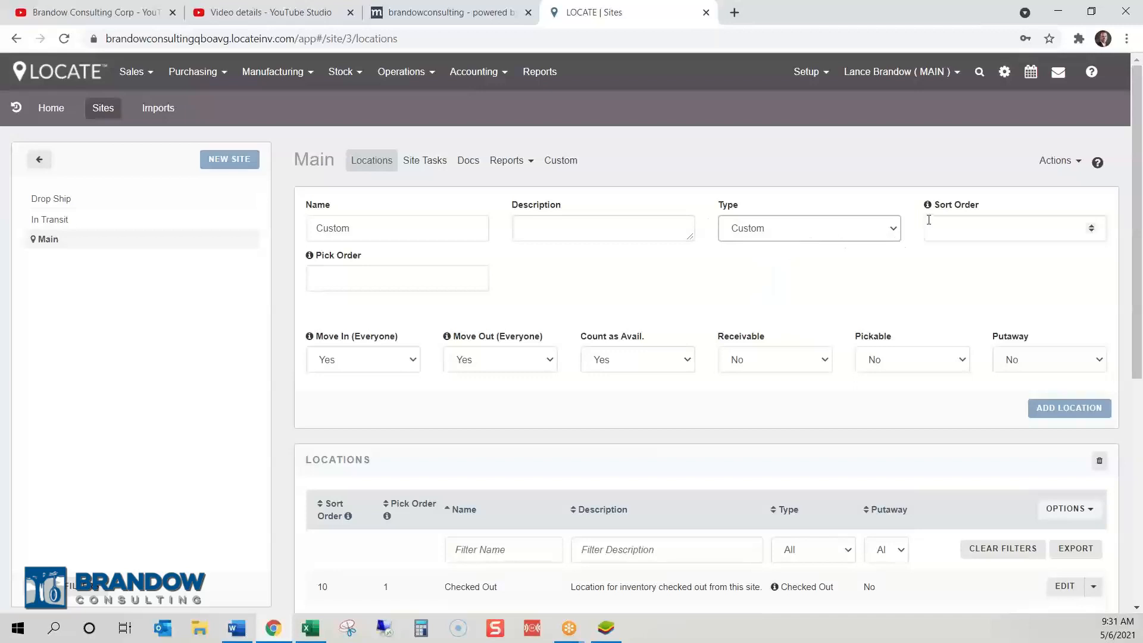
# Review the Move In and Count as Avail. choices for the custom location, and the type properties of Returns and RMAs
pyautogui.click(393, 363)
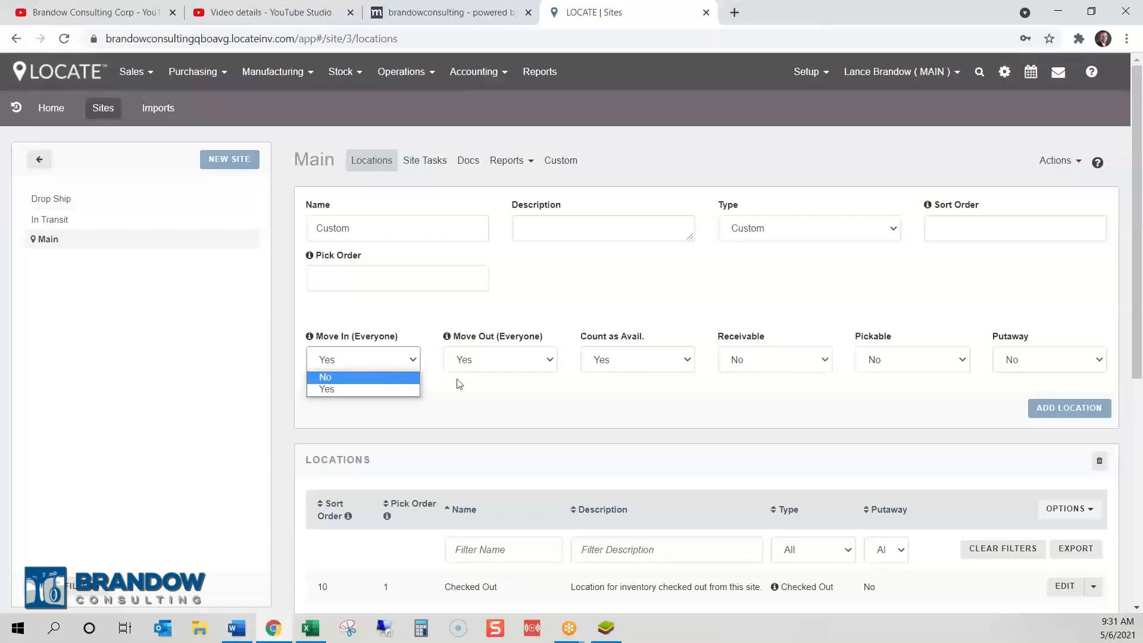
pyautogui.click(640, 362)
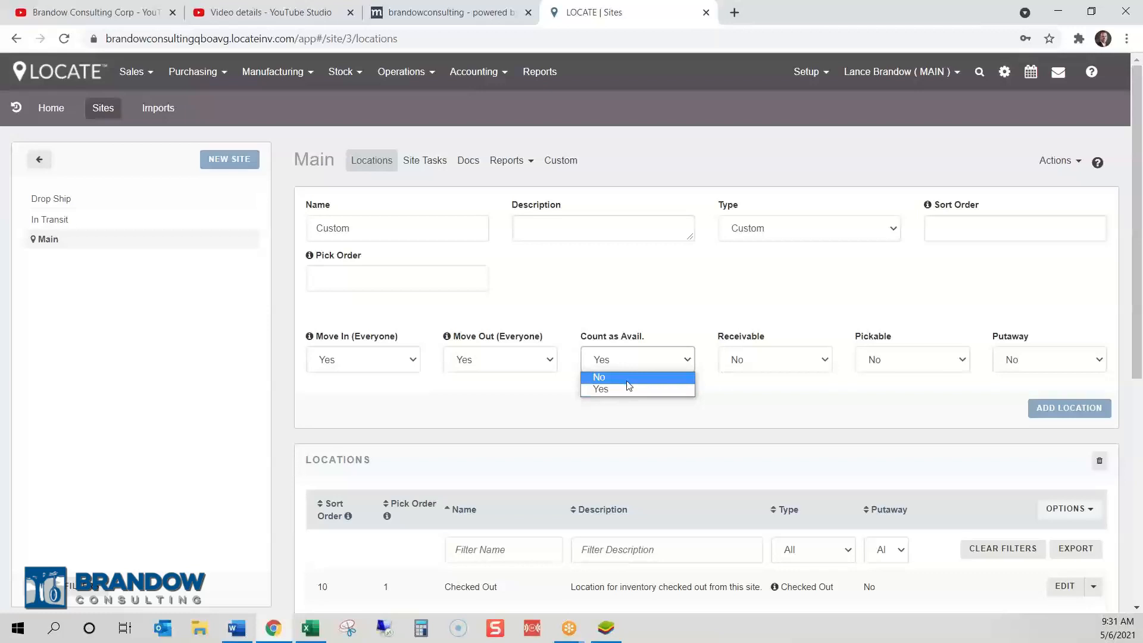
pyautogui.scroll(-5, 761, 379)
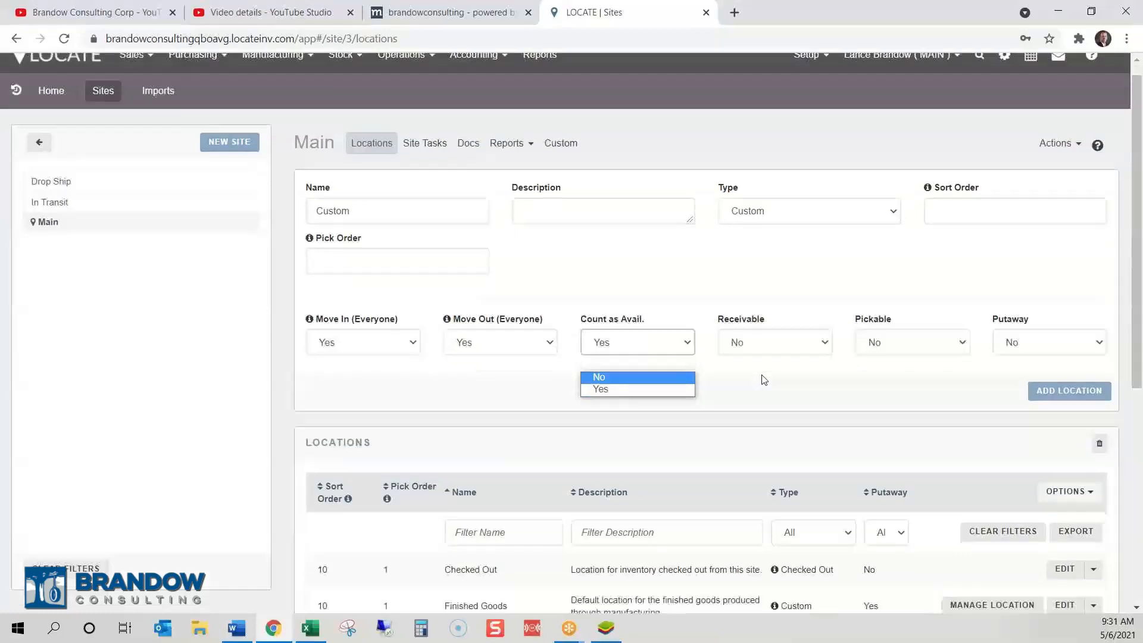
pyautogui.scroll(-2, 764, 379)
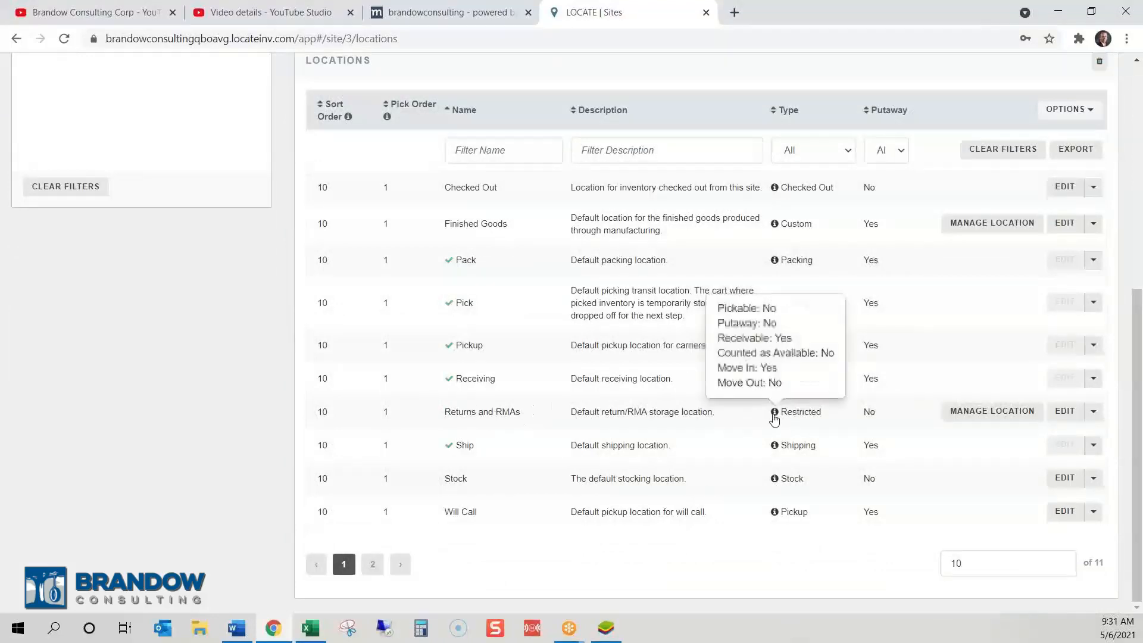
# Add the Custom location to the Main site and close its member settings without adding any members
pyautogui.moveTo(774, 418)
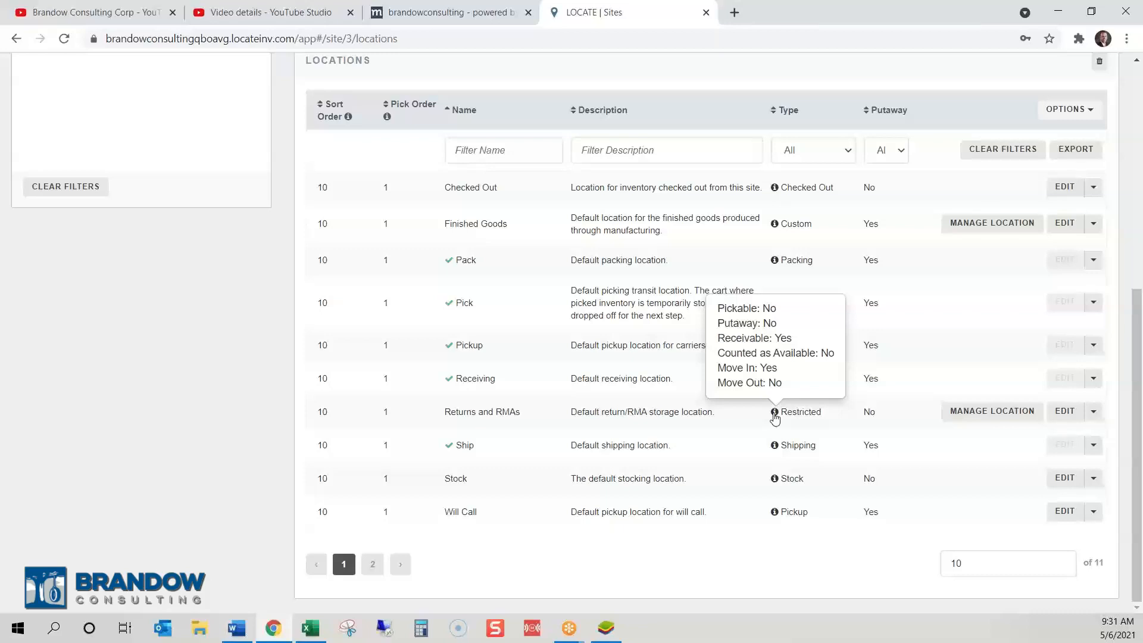
pyautogui.scroll(5, 775, 417)
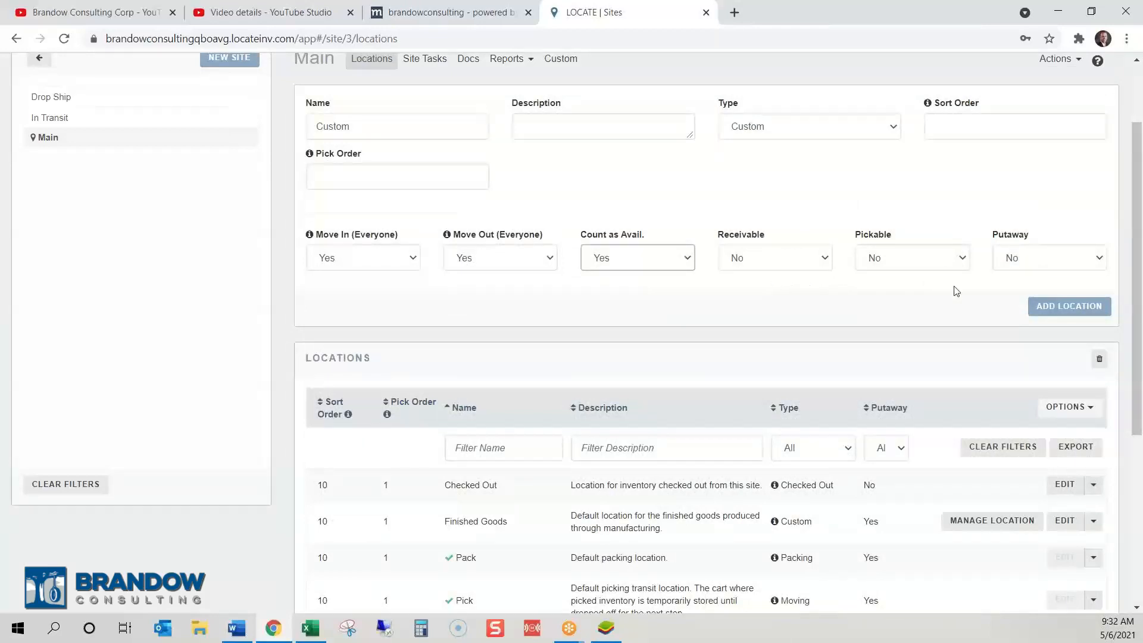
pyautogui.click(1040, 308)
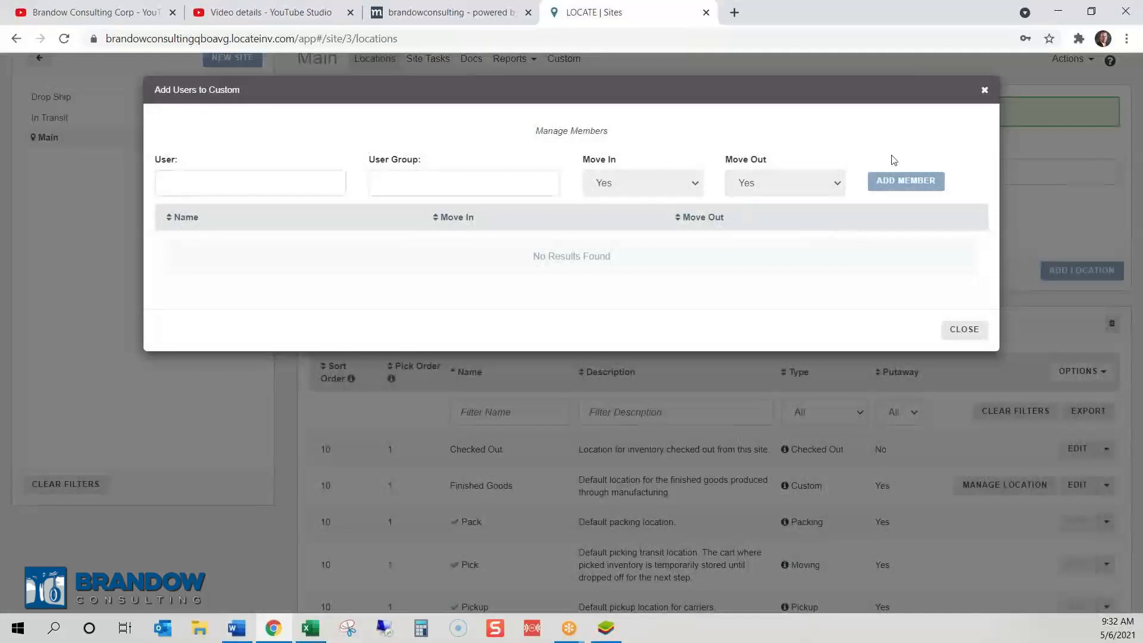
pyautogui.click(984, 89)
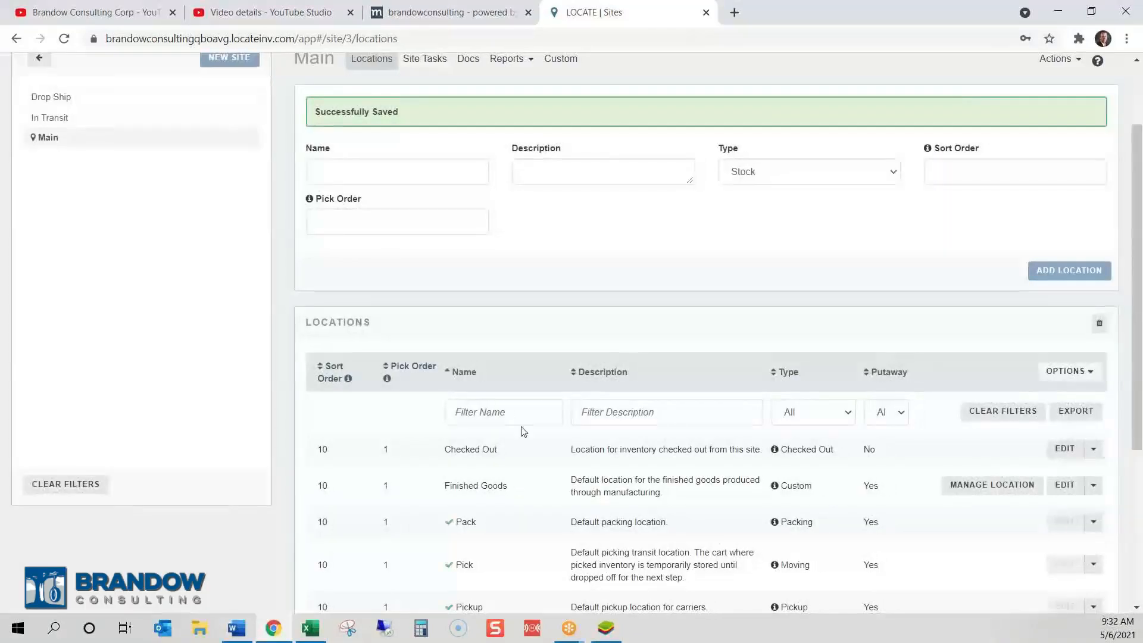
# Return to the 9:29 AM Location import and review its list of required and optional LOCATE fields
pyautogui.scroll(2, 381, 116)
pyautogui.click(160, 108)
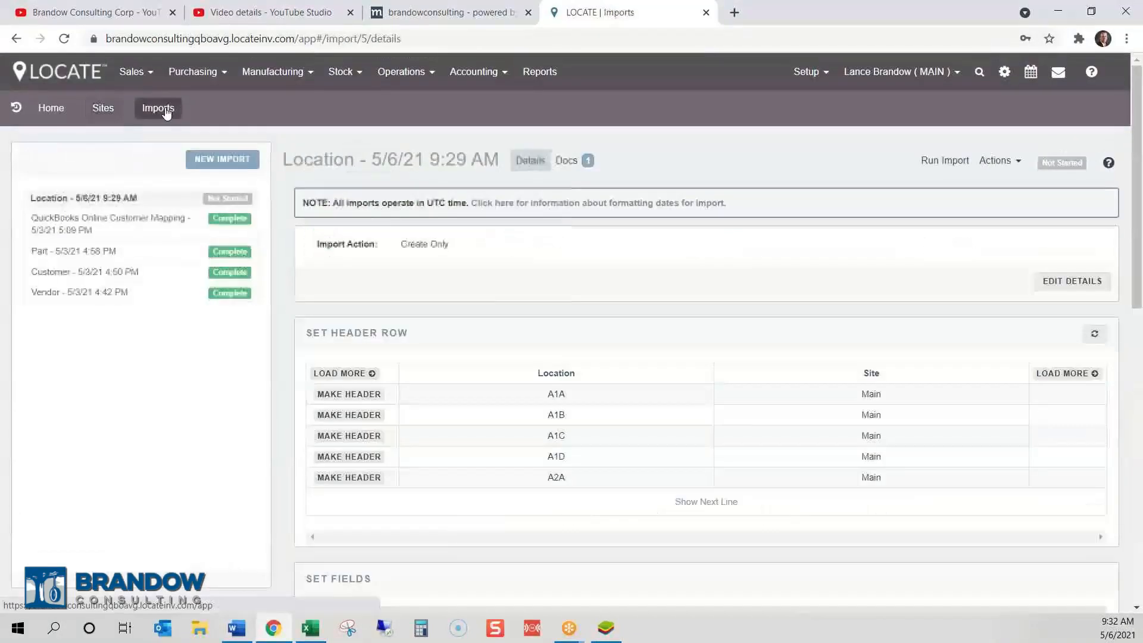
pyautogui.scroll(-10, 646, 377)
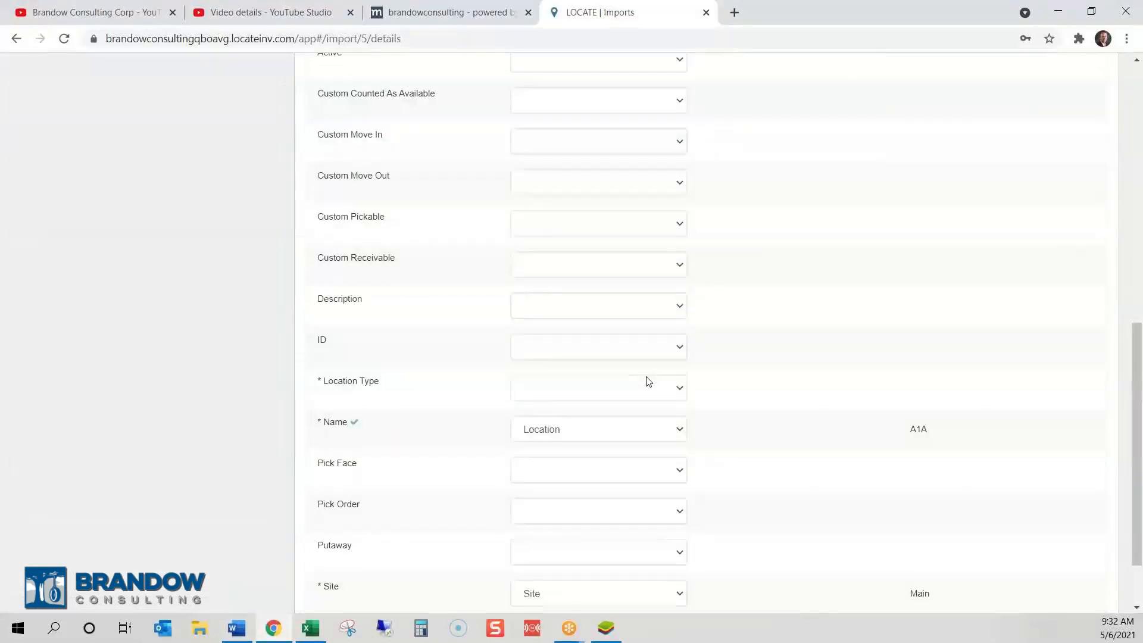
pyautogui.scroll(5, 386, 270)
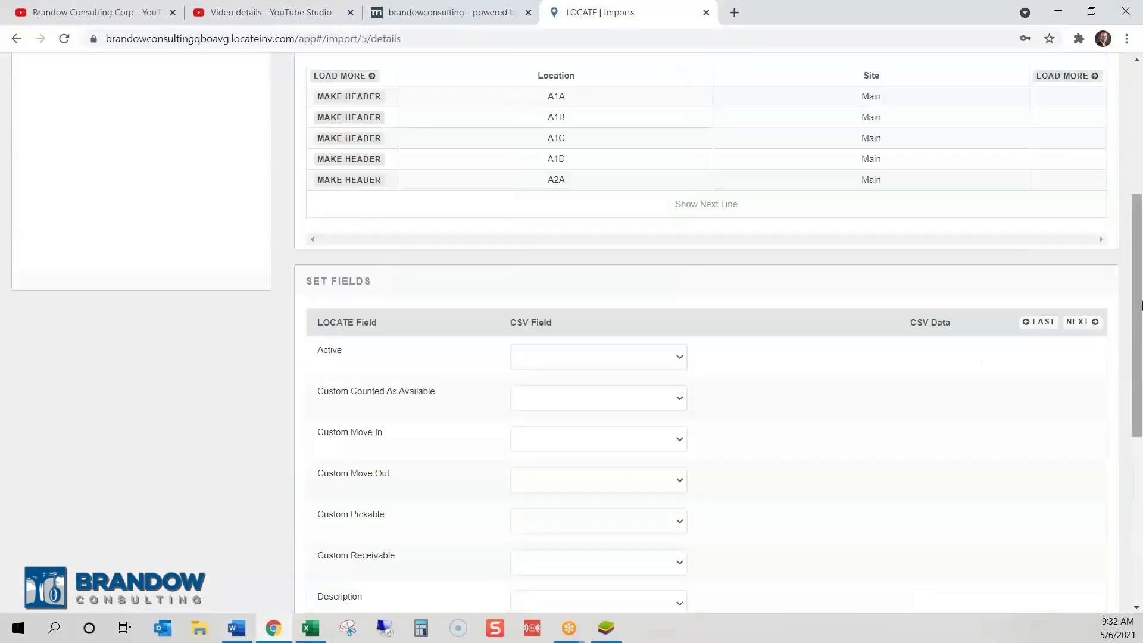
pyautogui.moveTo(1139, 281); pyautogui.dragTo(1141, 468)
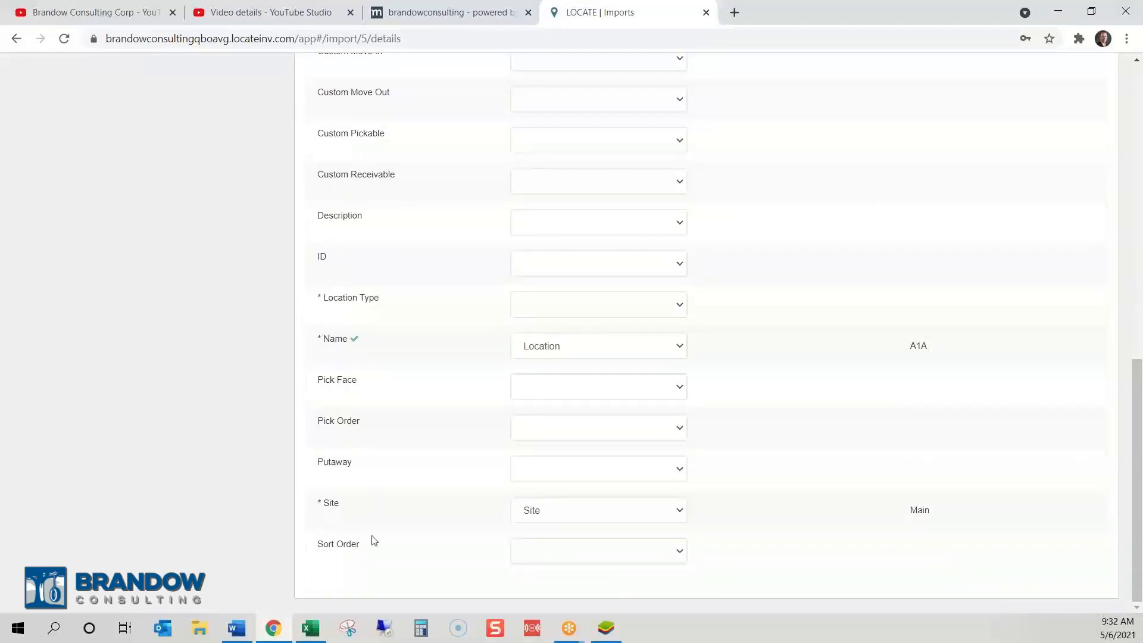
# Switch to Excel, save the Location CSV with its Location Type column, and return to LOCATE
pyautogui.click(310, 634)
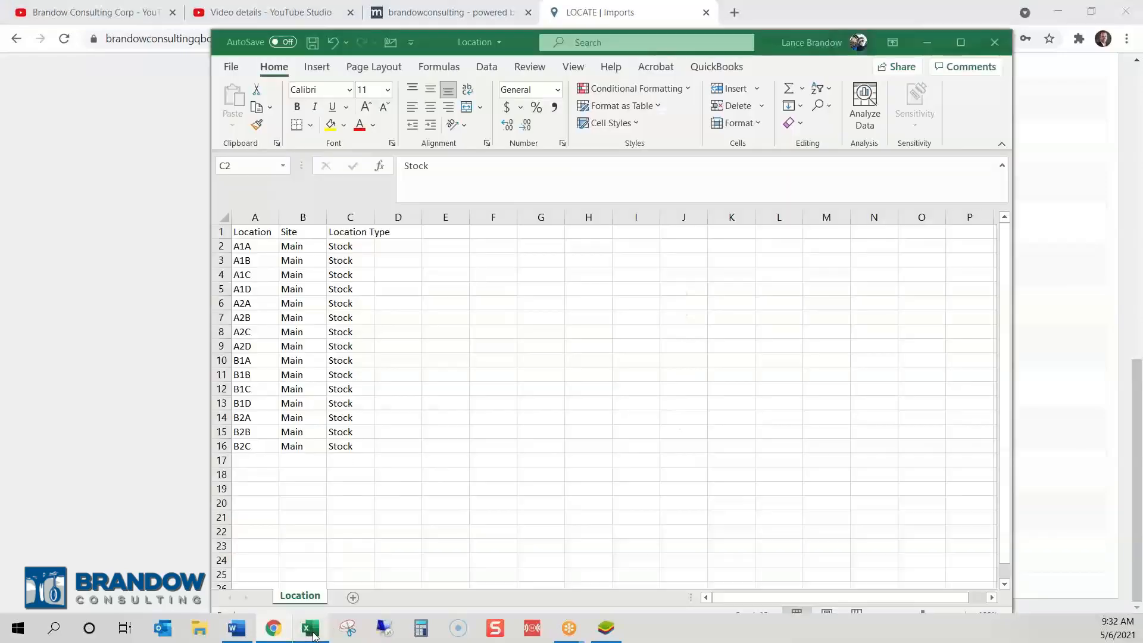
pyautogui.click(440, 447)
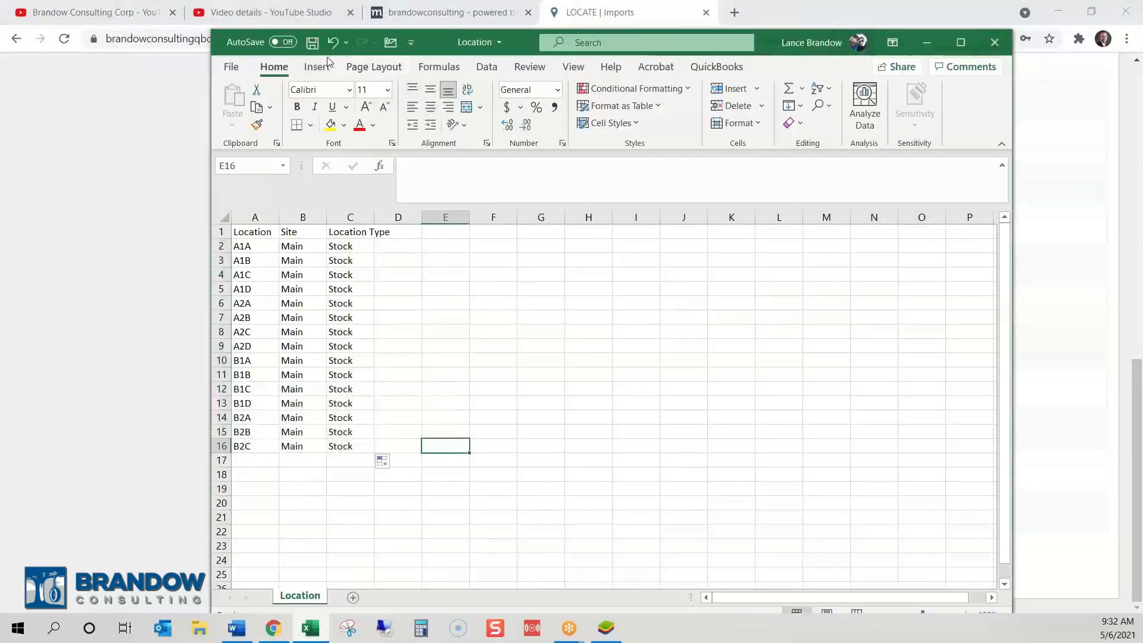
pyautogui.click(121, 320)
# Start a new import of type Location and choose Location.csv from the Desktop as its file
pyautogui.scroll(10, 749, 452)
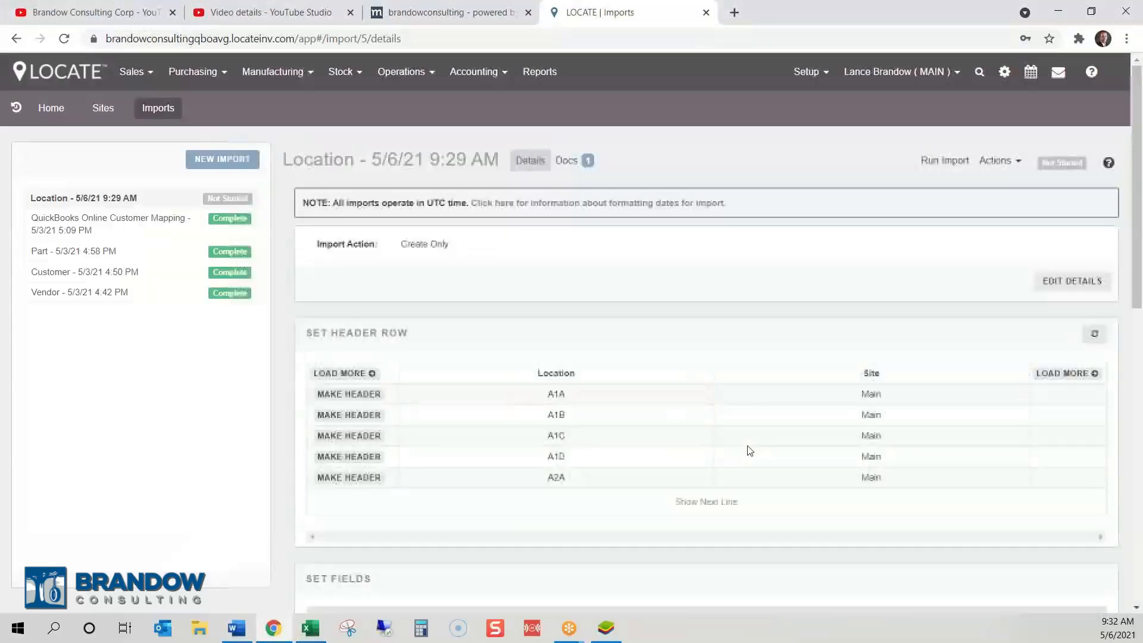
pyautogui.click(223, 159)
pyautogui.click(485, 247)
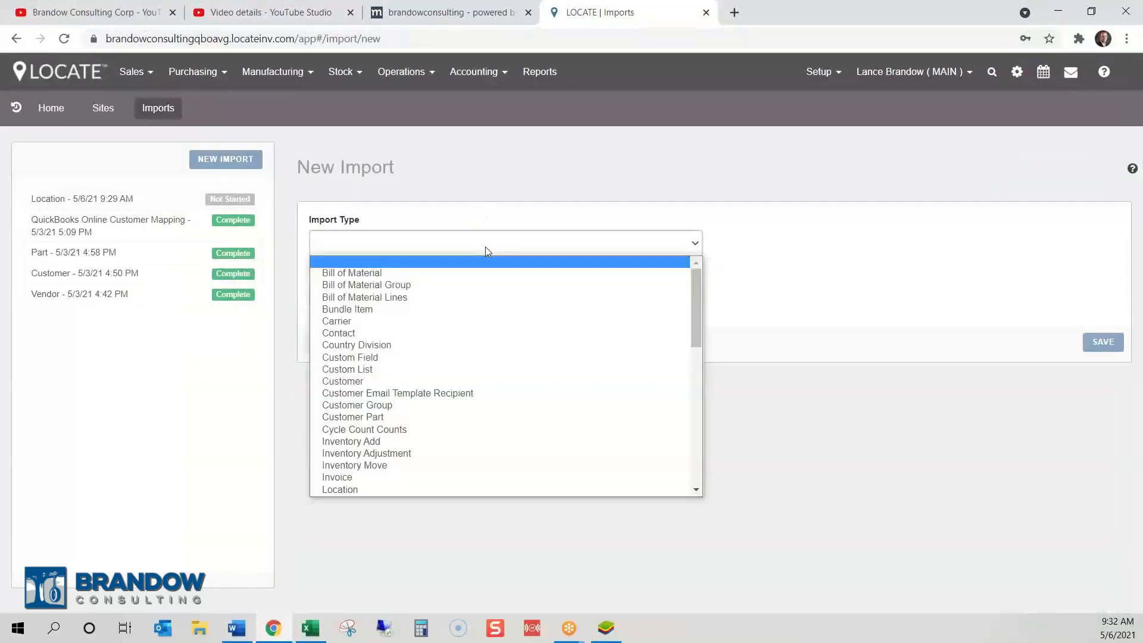
pyautogui.press('l')
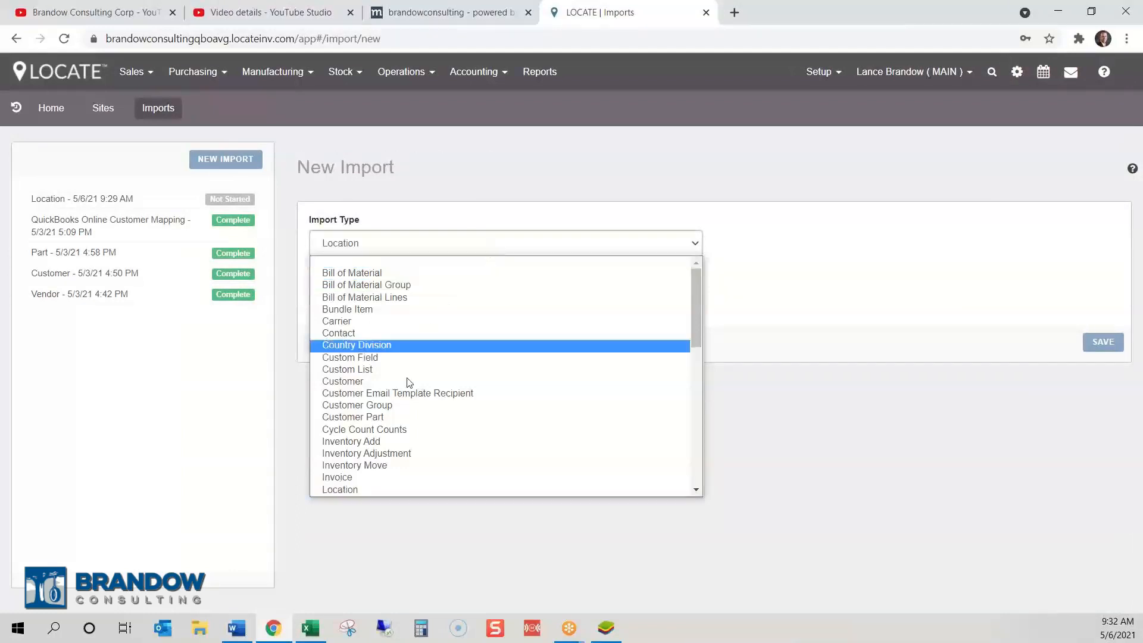
pyautogui.click(390, 491)
pyautogui.click(350, 295)
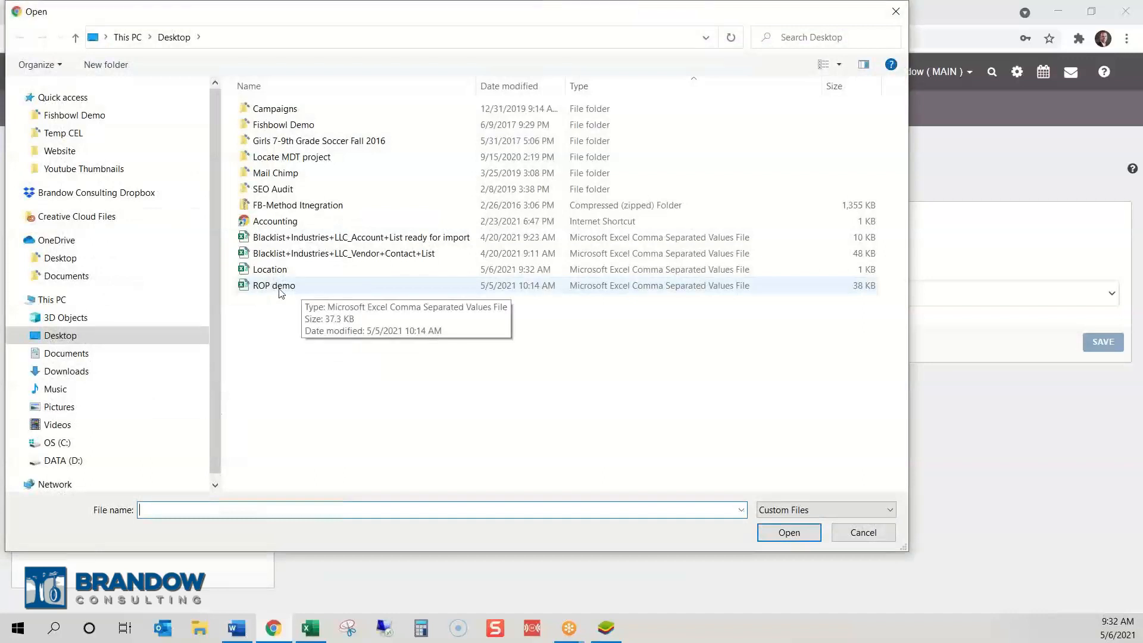
pyautogui.click(271, 269)
pyautogui.click(791, 532)
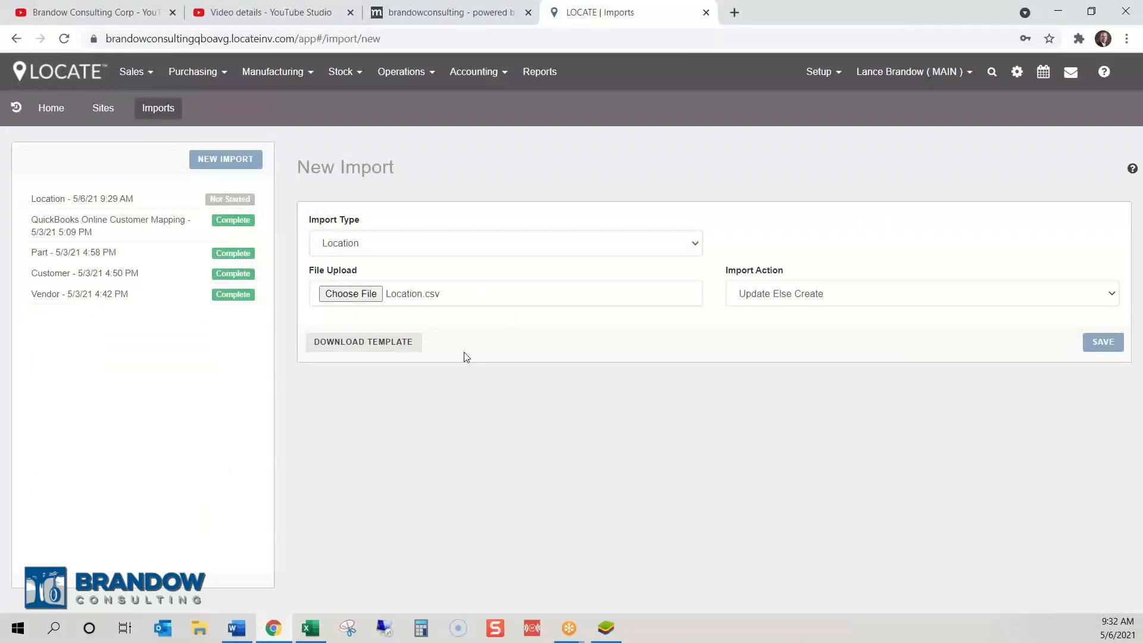
# Set the import action to Create Only and save the new import
pyautogui.click(1114, 295)
pyautogui.click(811, 319)
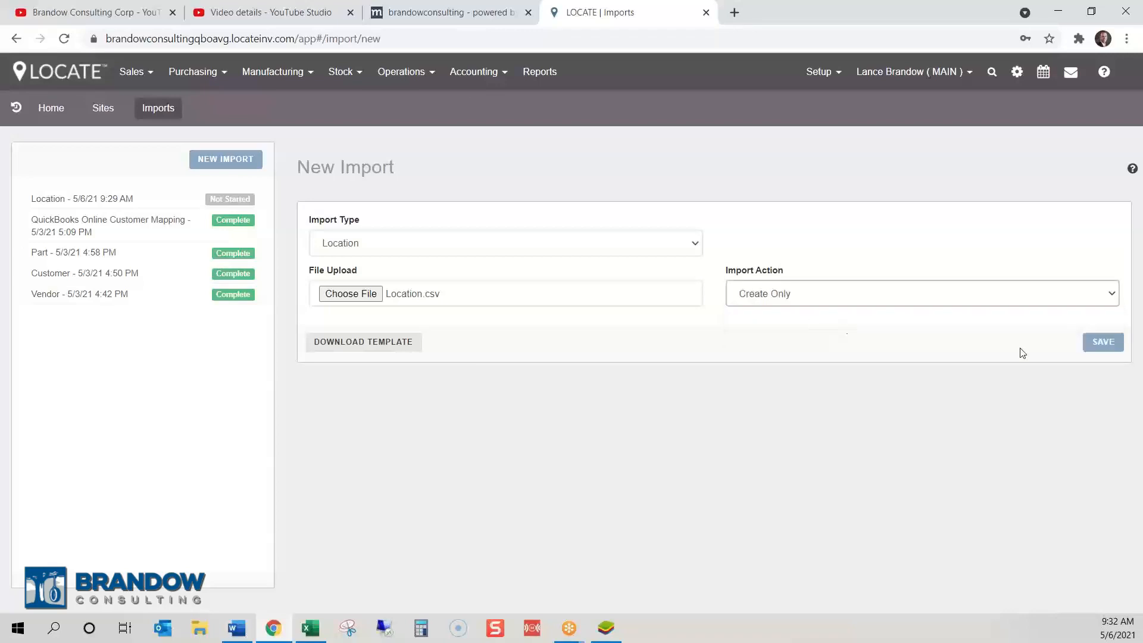
pyautogui.click(1103, 341)
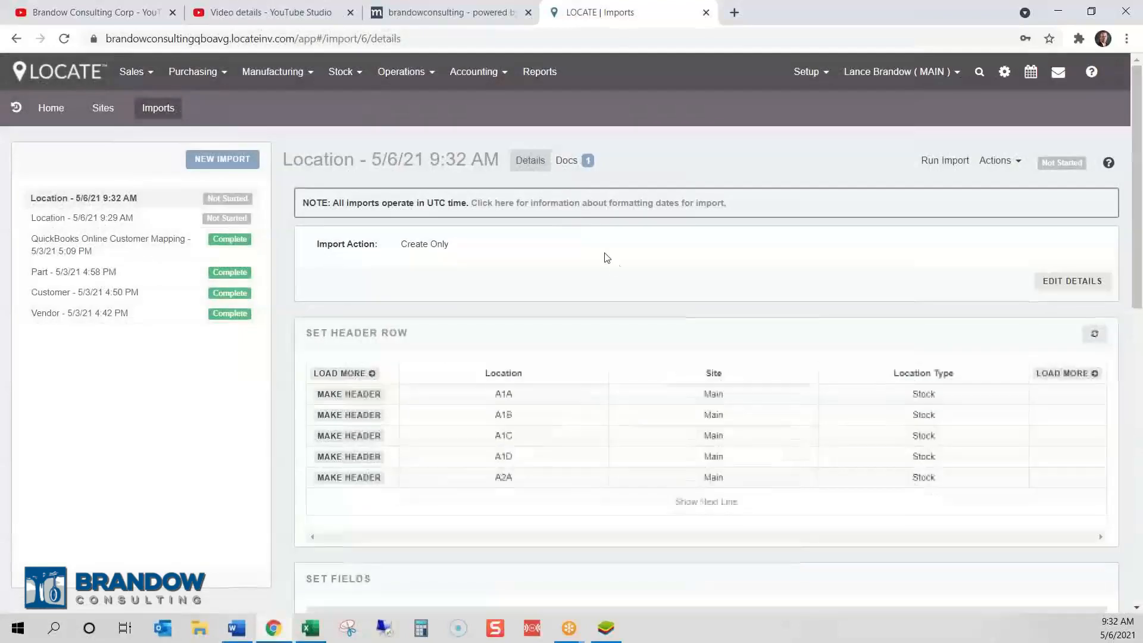
# Map the required Name field to the CSV's Location column and check the other field mappings
pyautogui.scroll(-10, 617, 266)
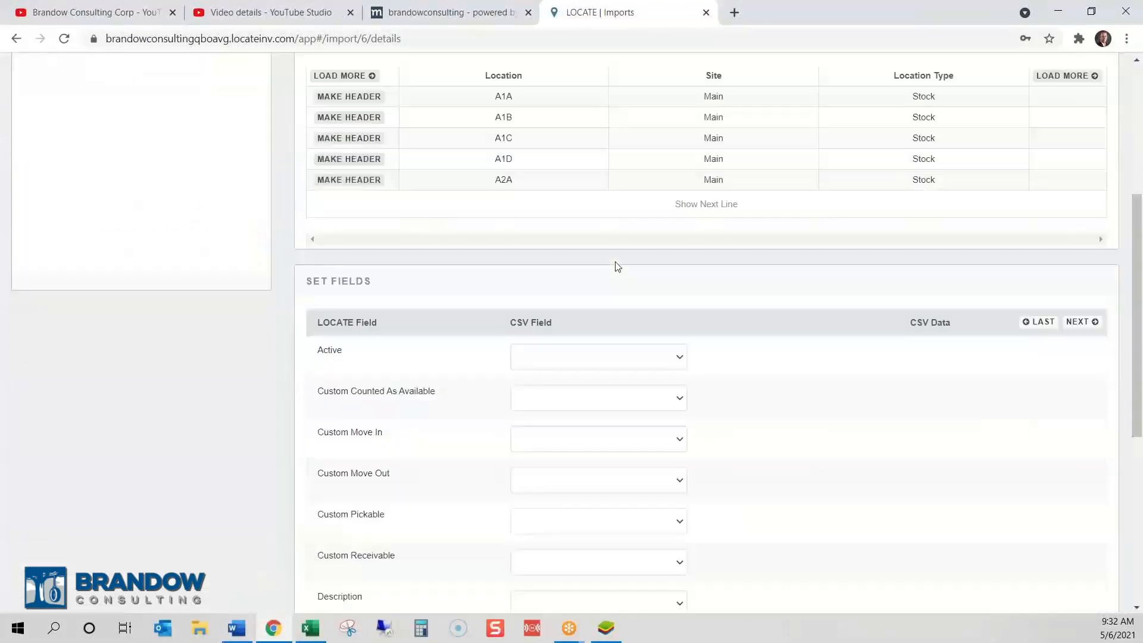
pyautogui.click(604, 437)
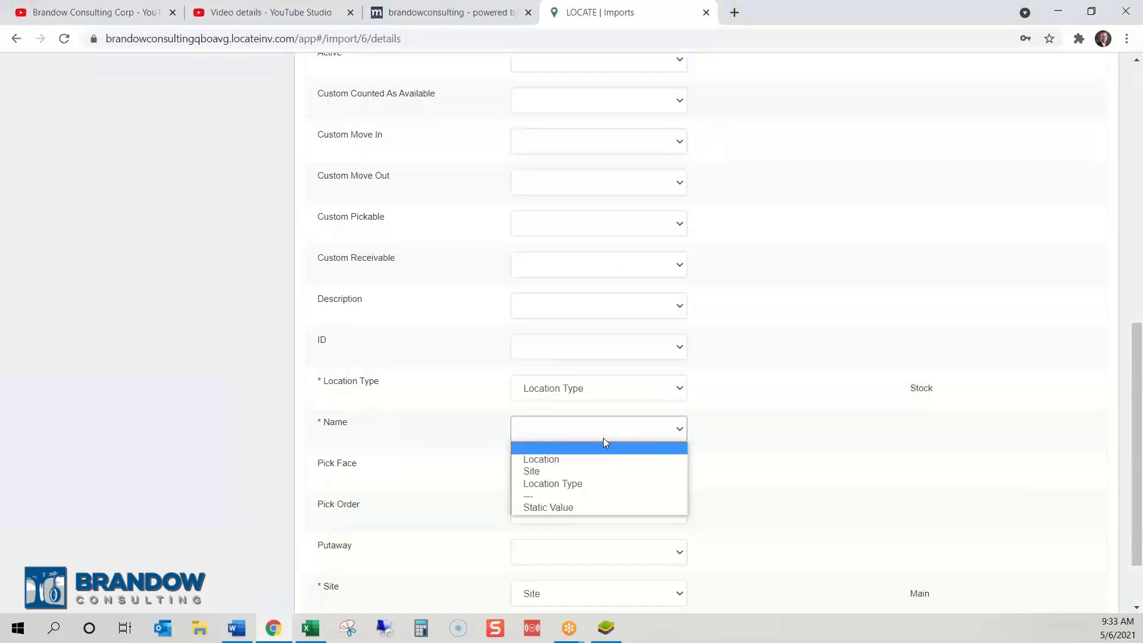
pyautogui.click(589, 458)
pyautogui.scroll(-2, 607, 447)
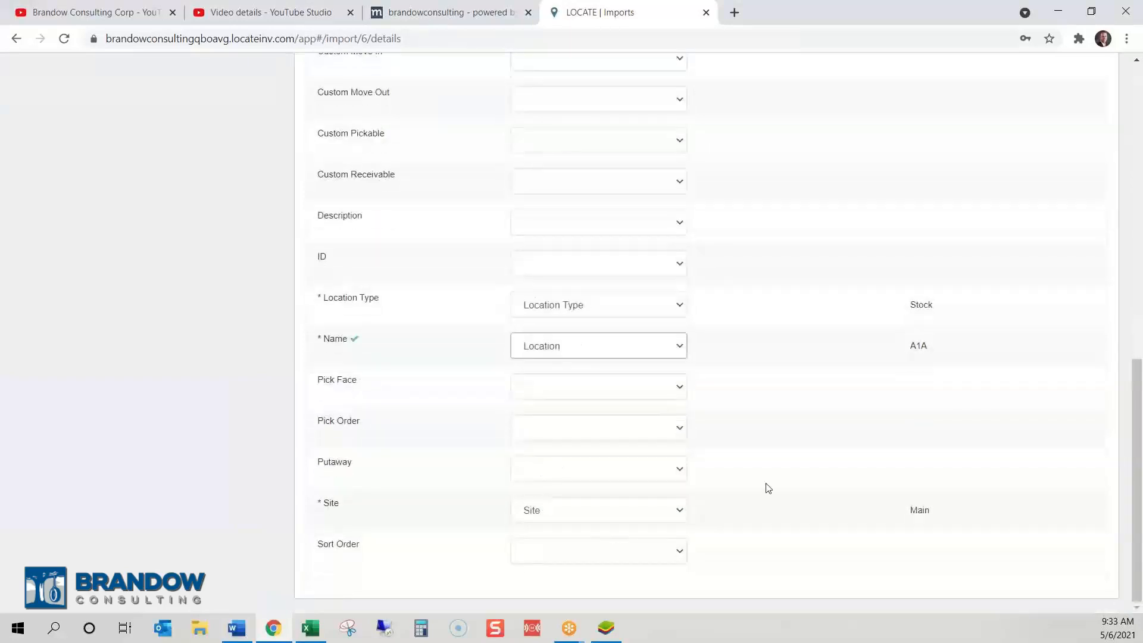
# Run the 9:32 AM Location import, confirm the run, and look over the import's details
pyautogui.scroll(15, 836, 436)
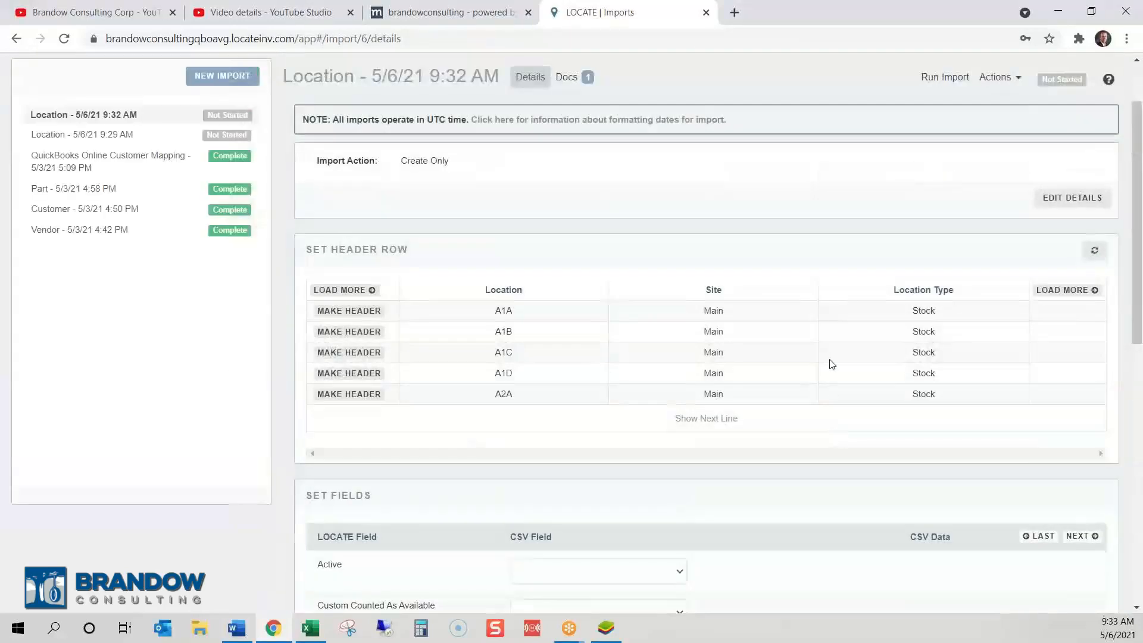
pyautogui.click(939, 79)
pyautogui.click(772, 163)
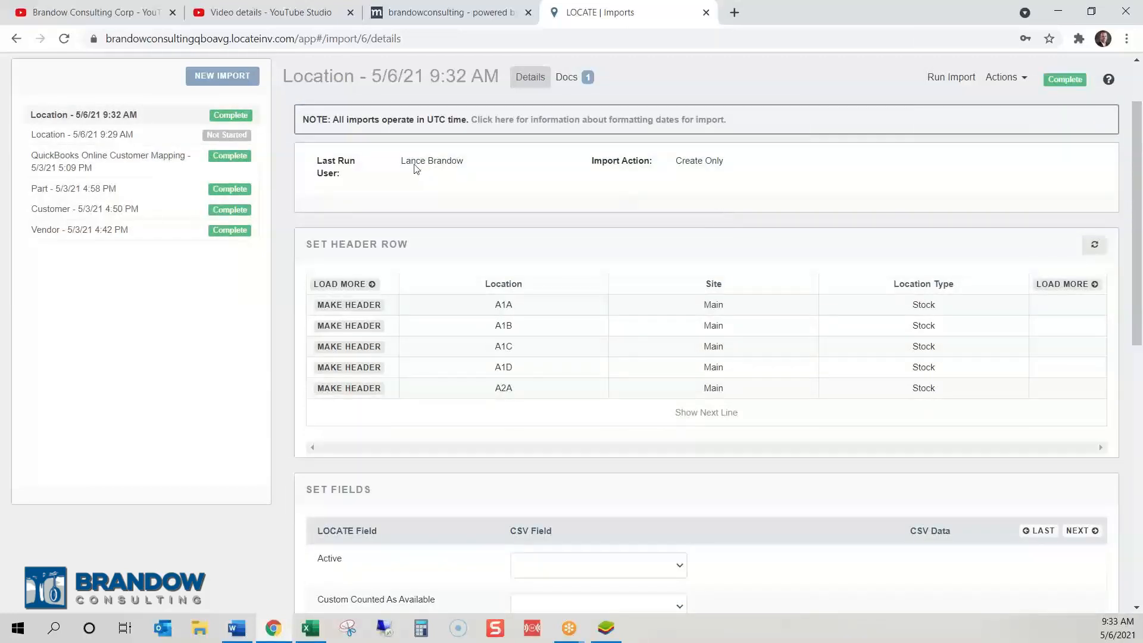
pyautogui.scroll(-10, 552, 247)
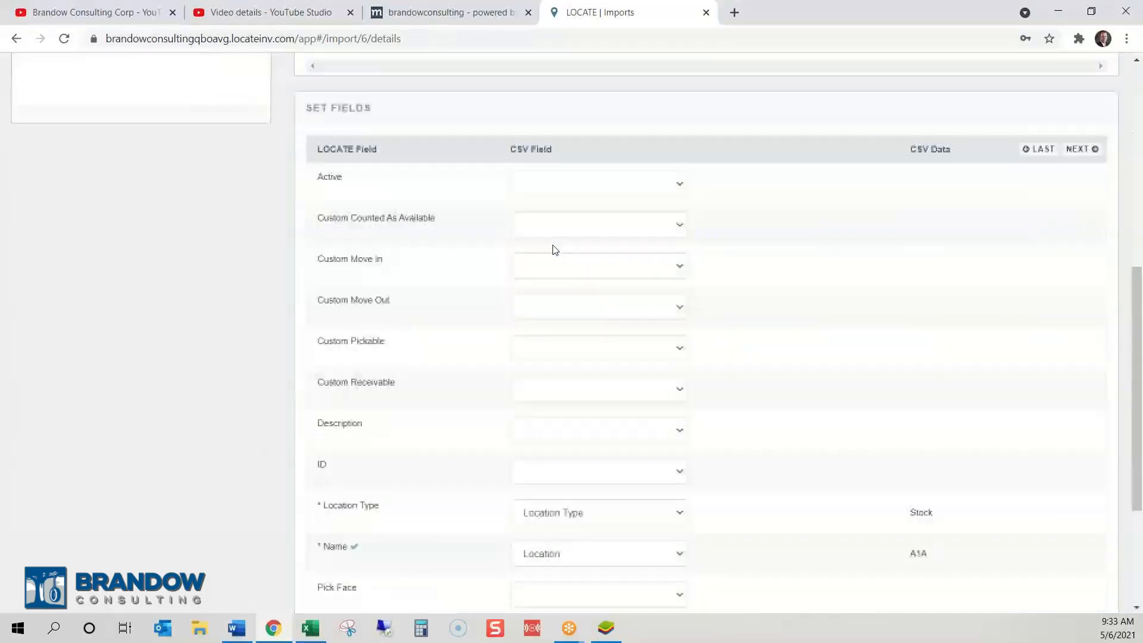
pyautogui.scroll(10, 553, 249)
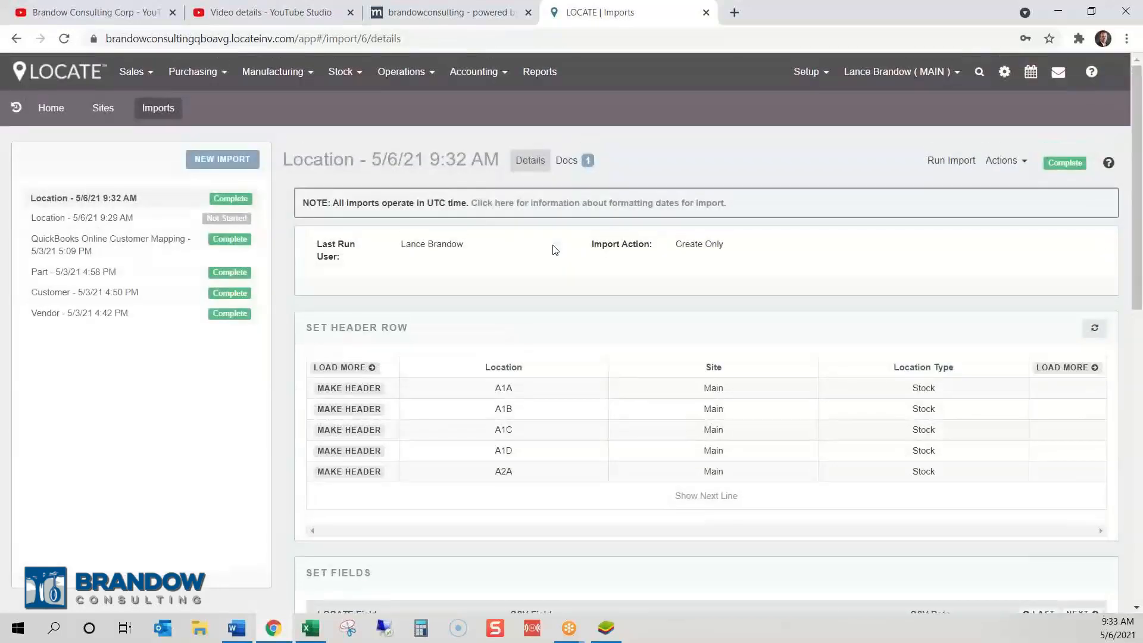
# Return to the Main site's locations, reload the page, and examine the list for the imported locations
pyautogui.click(102, 109)
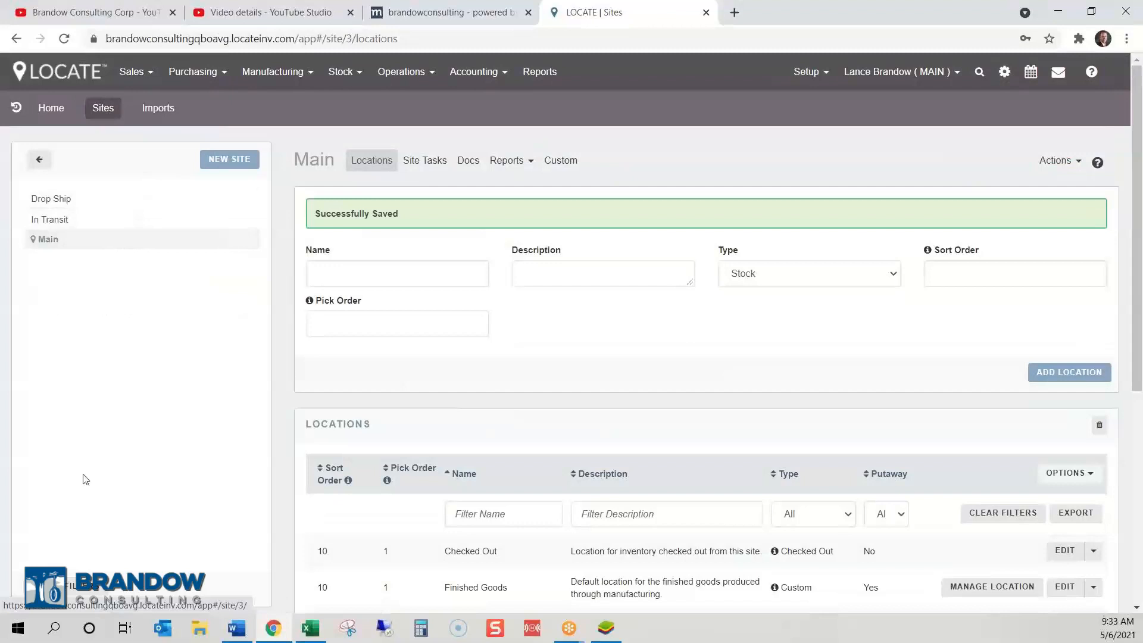
pyautogui.scroll(-5, 137, 322)
pyautogui.scroll(5, 134, 317)
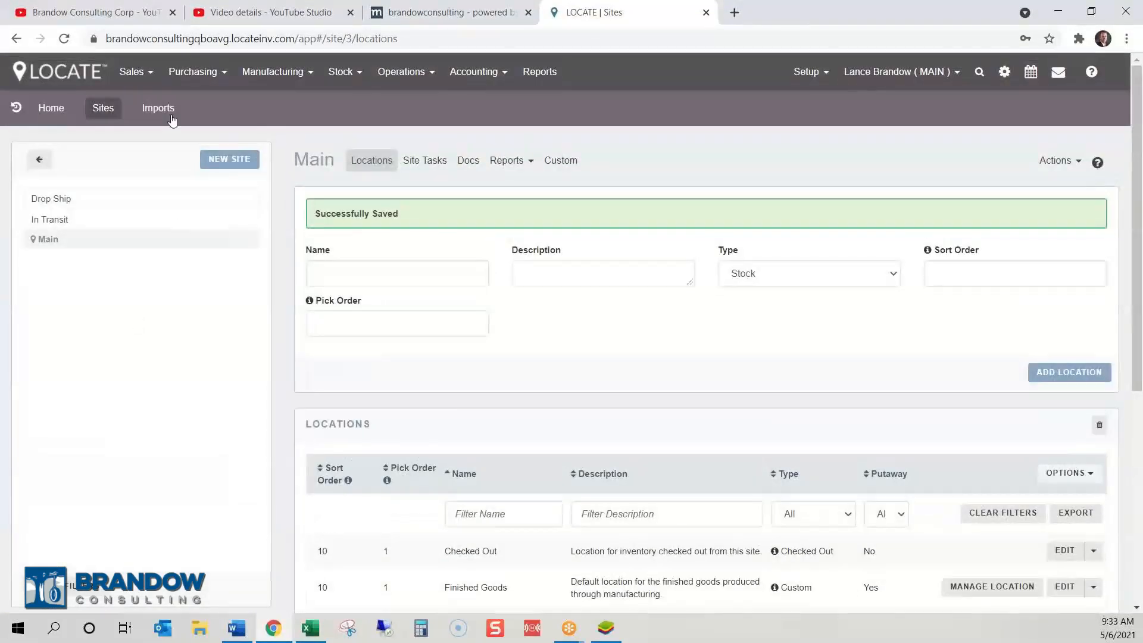
pyautogui.click(64, 38)
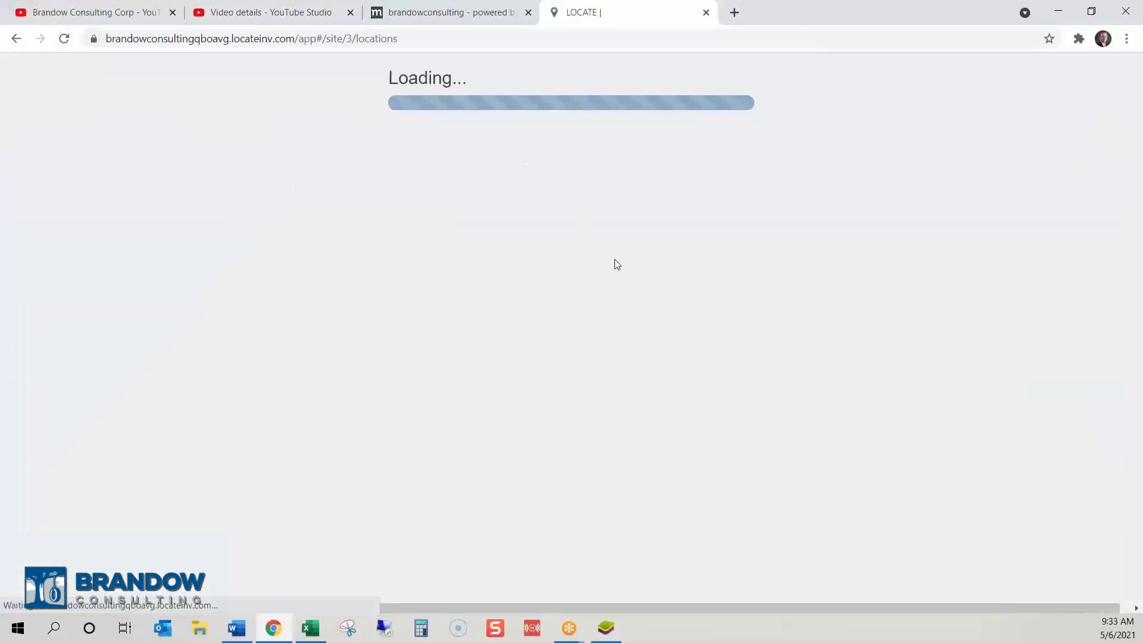
pyautogui.scroll(-5, 613, 263)
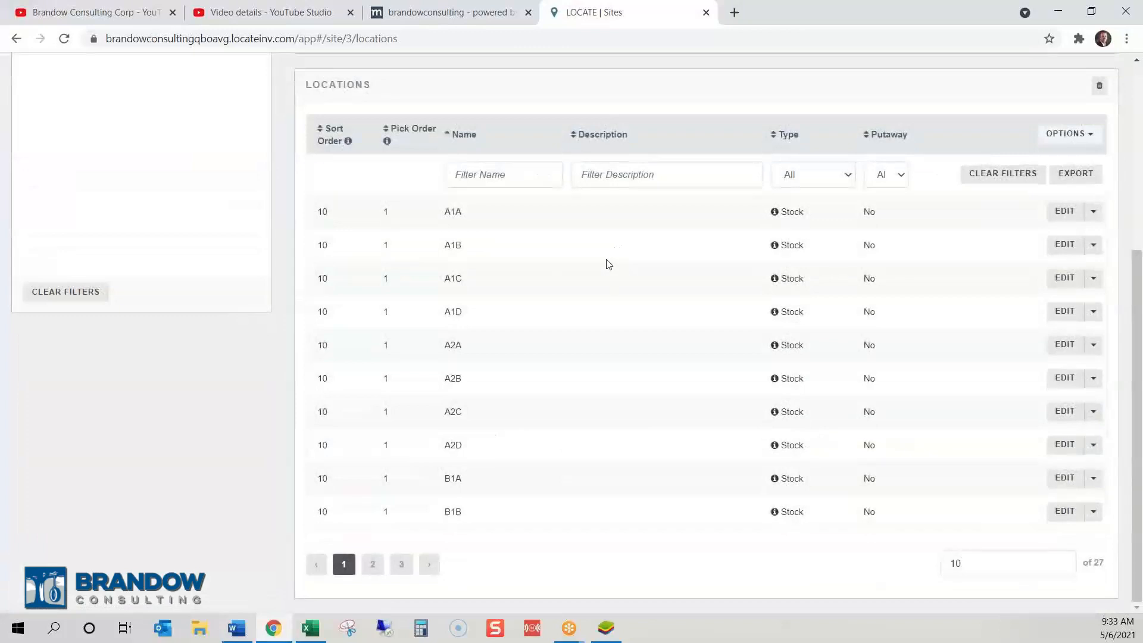